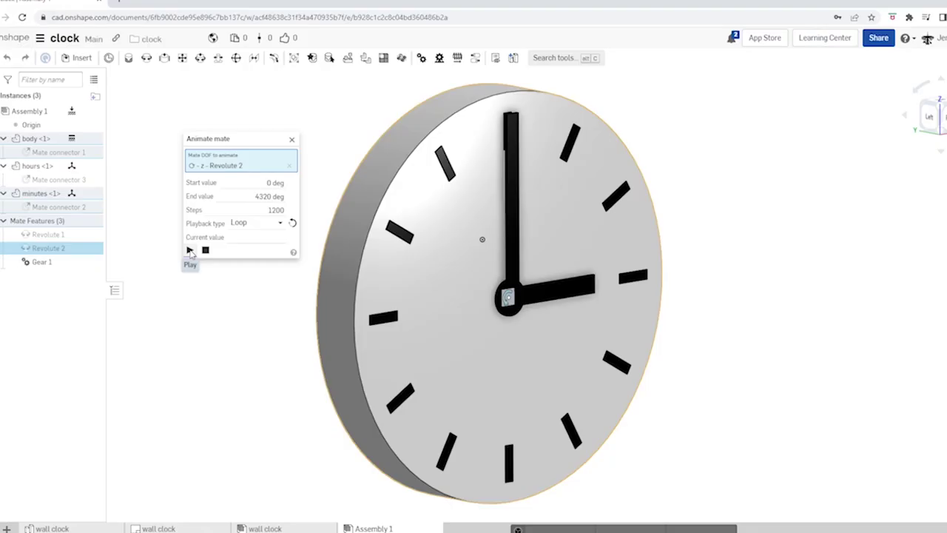
Step: Play the Revolute 2 animation so the clock hands turn
click(189, 252)
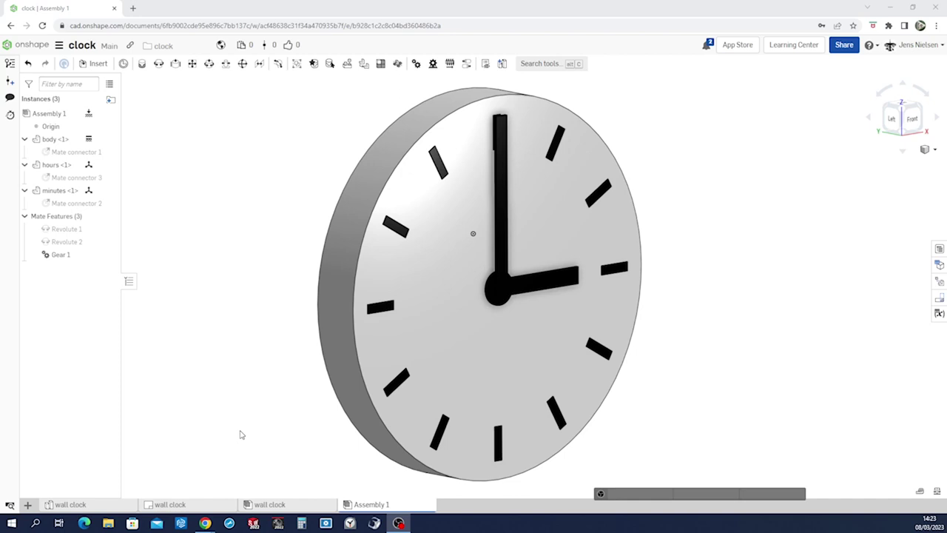
Step: Create a new Part Studio and switch to its Part Studio 1 tab
click(28, 506)
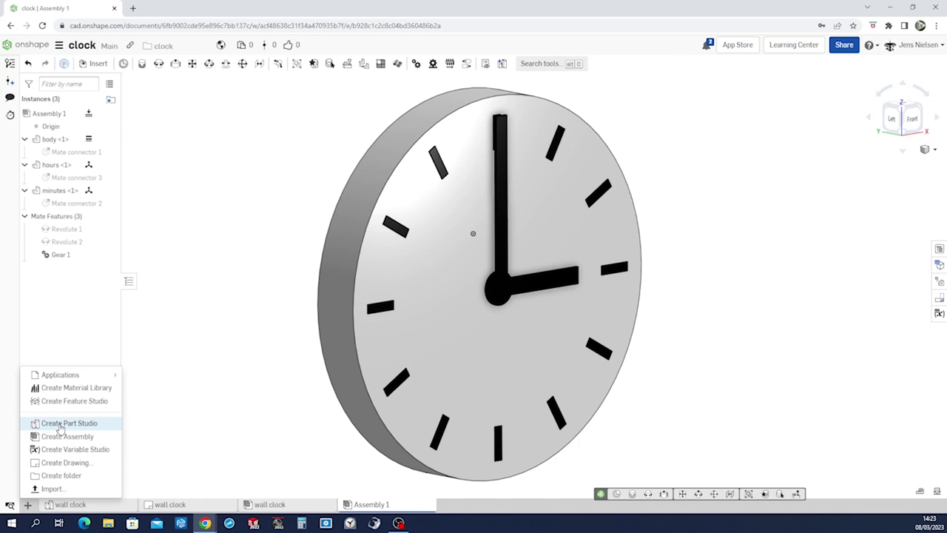
click(61, 427)
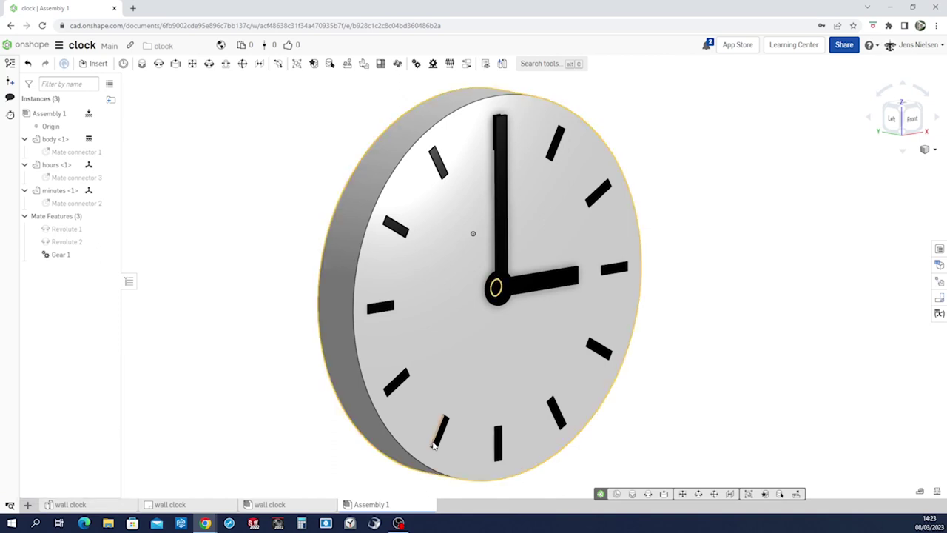
click(473, 504)
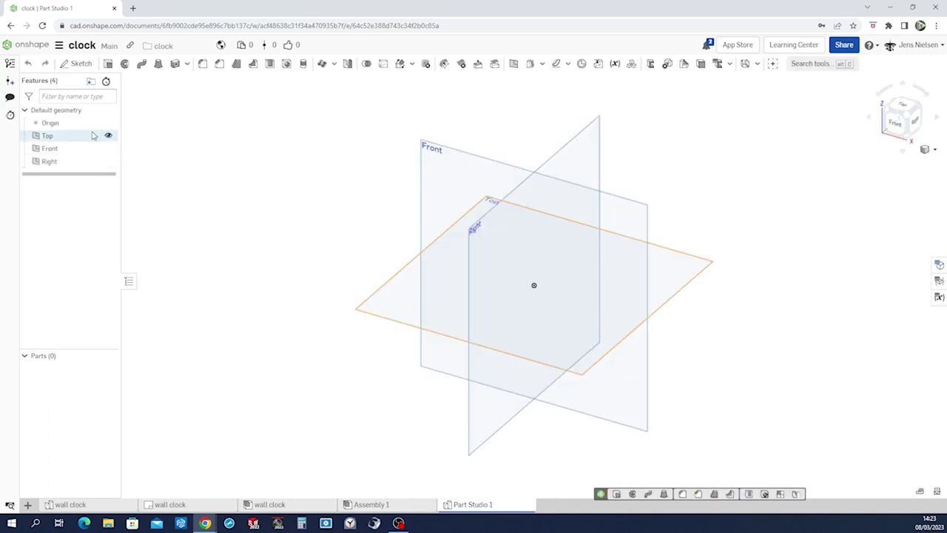
Step: Hide the Top, Front and Right default planes
click(108, 136)
click(109, 148)
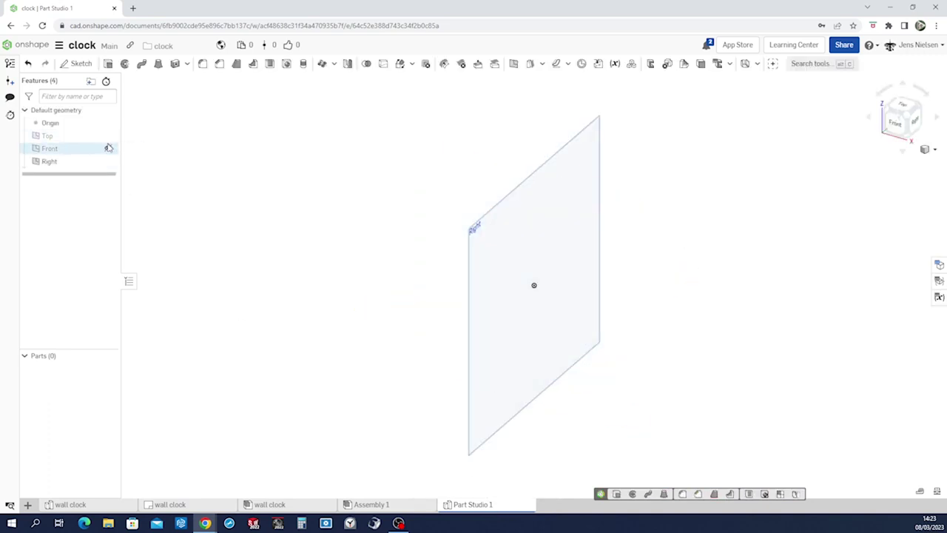
click(108, 161)
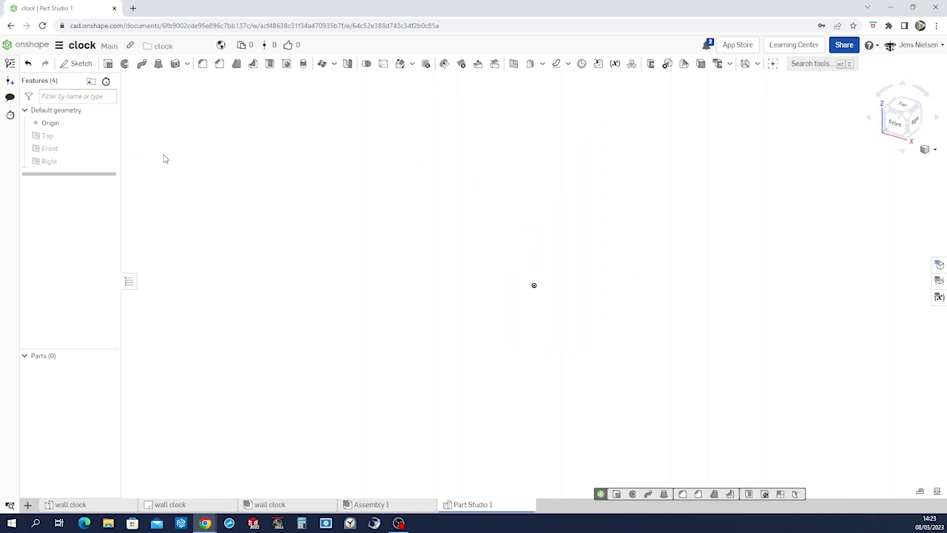
Step: Start a sketch on the Front plane and draw a Ø488 circle centred on the origin
key(s)
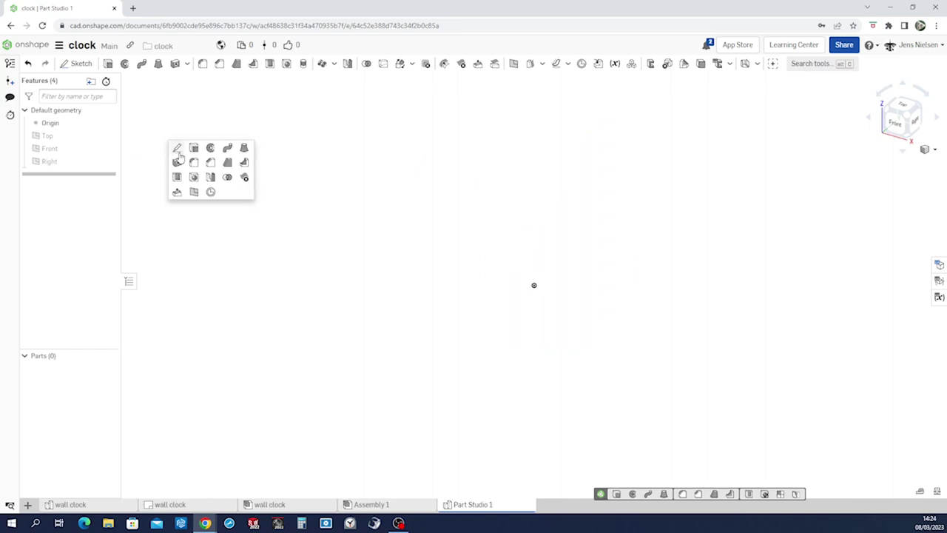
click(177, 146)
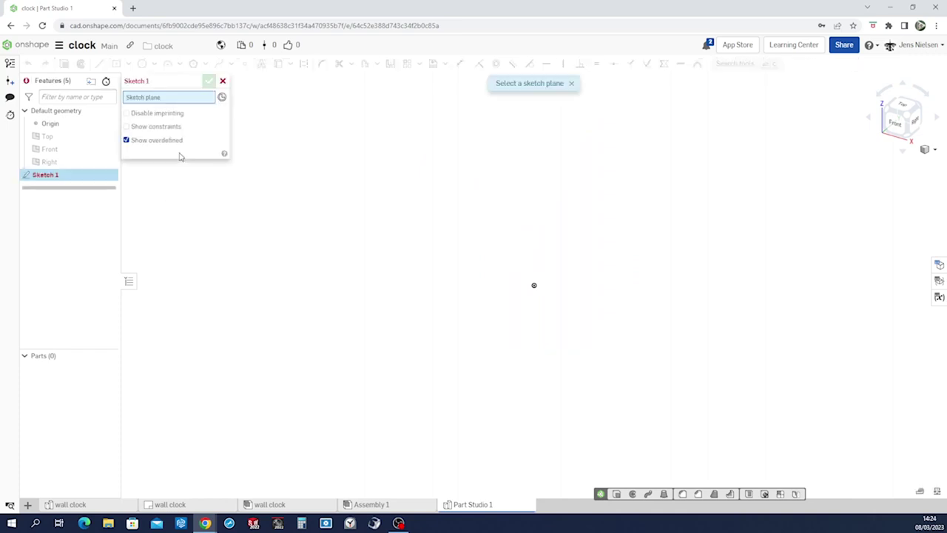
click(62, 150)
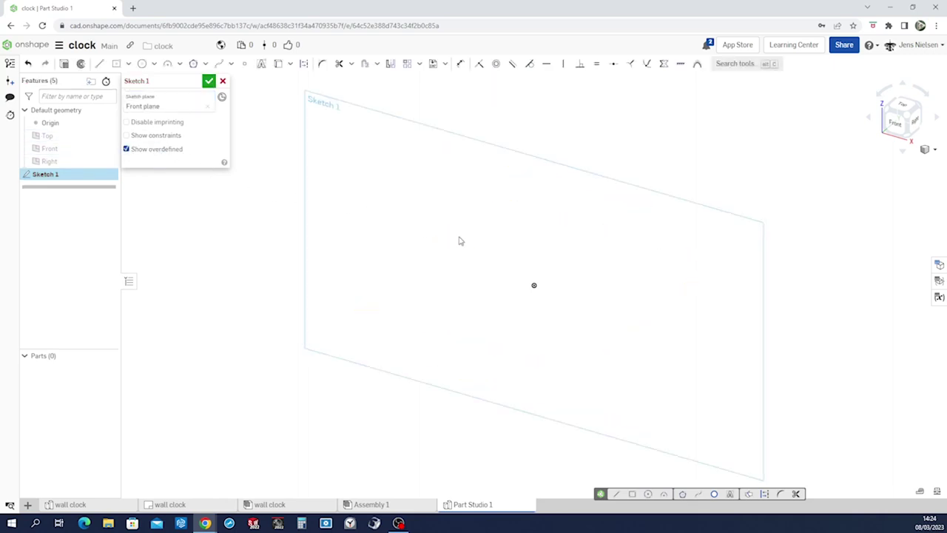
key(c)
click(533, 285)
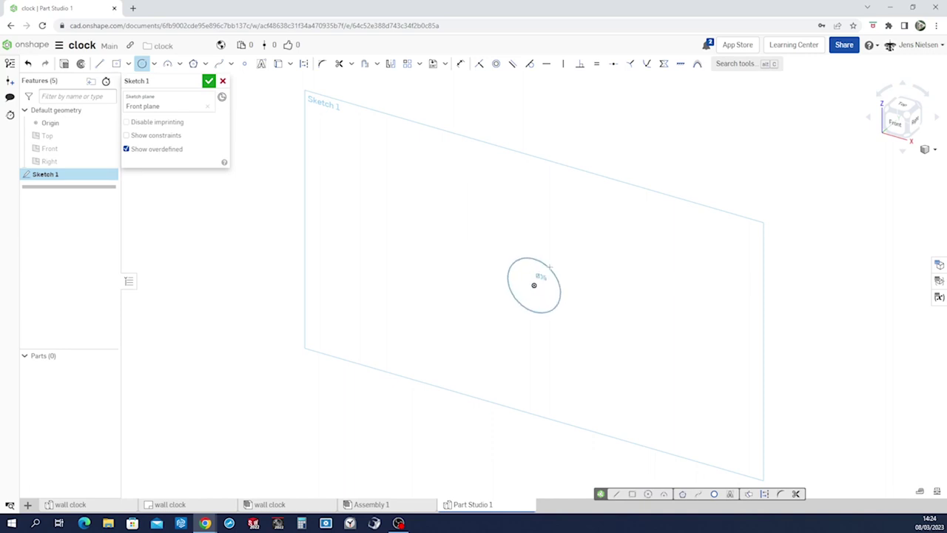
click(597, 228)
key(n)
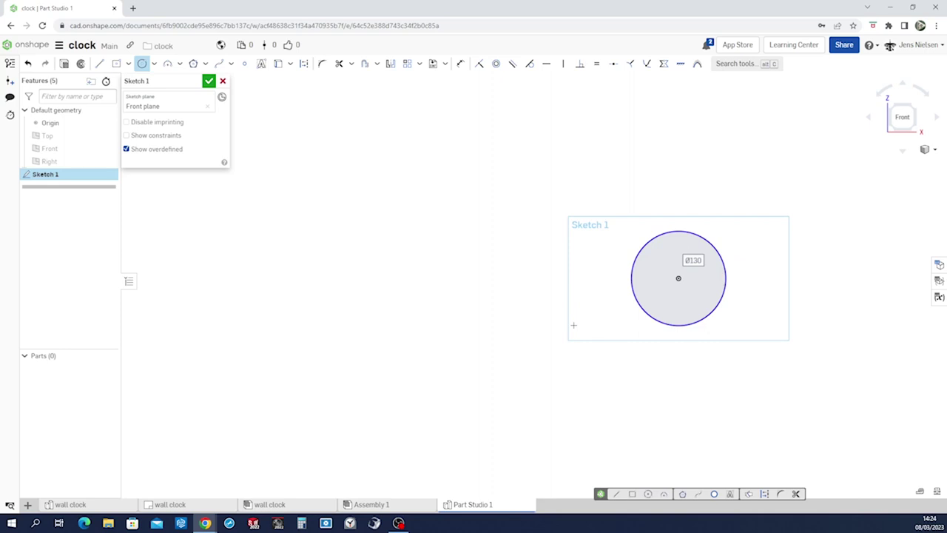
key(d)
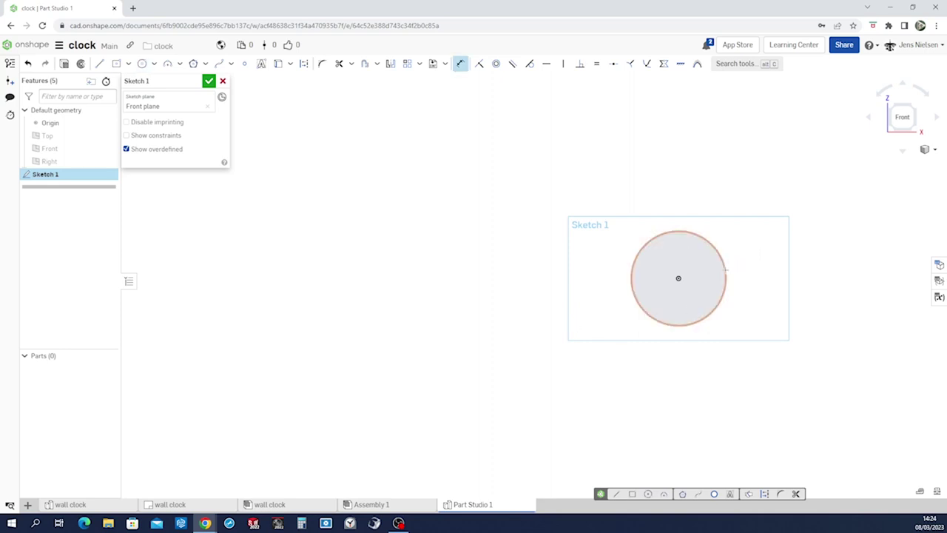
click(726, 263)
click(739, 257)
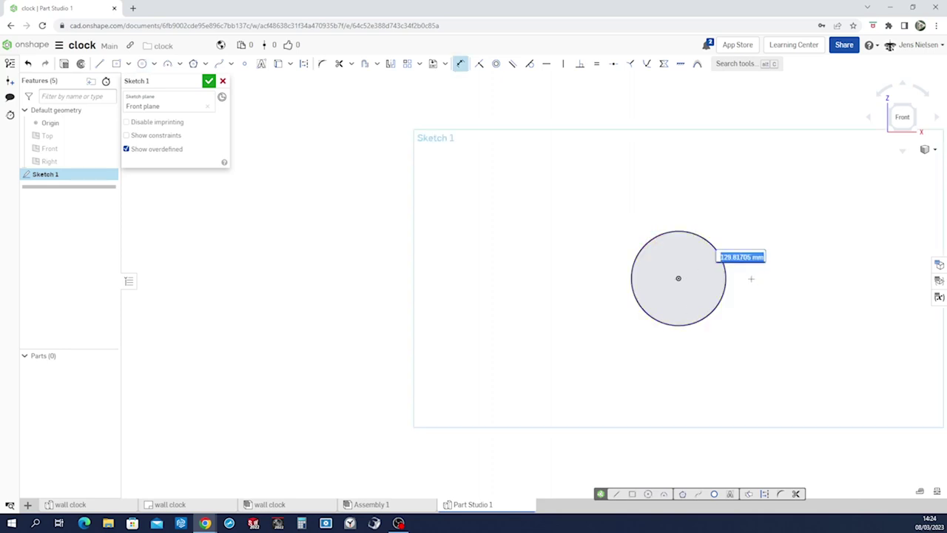
text(488)
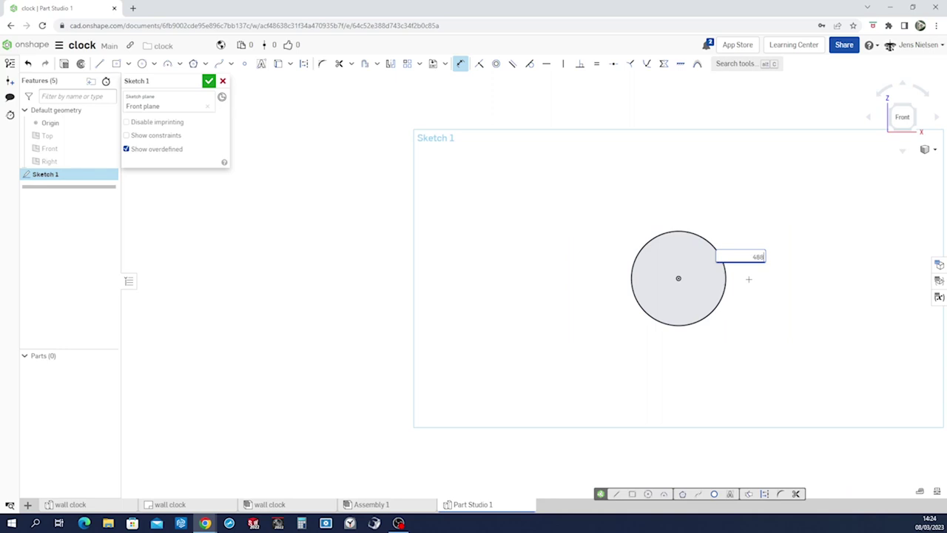
key(Return)
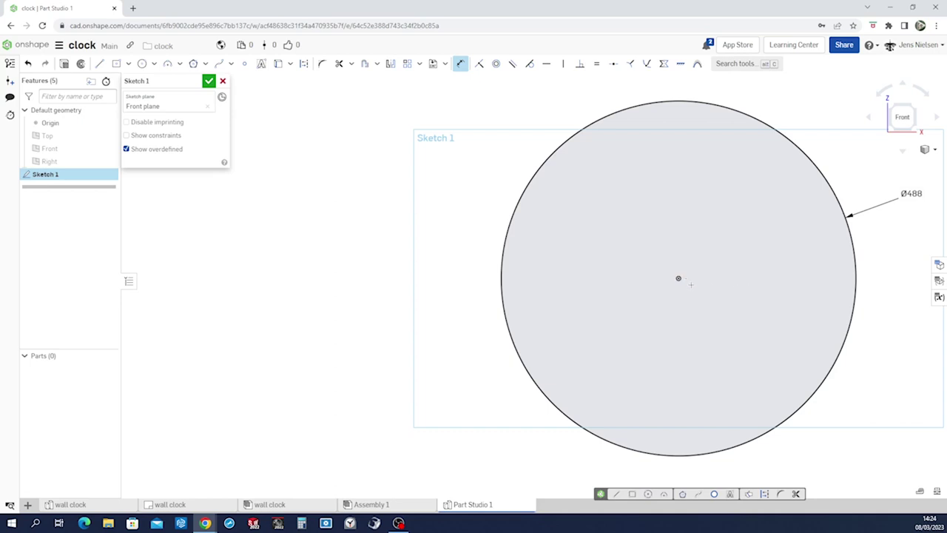
Step: Add a concentric Ø22 circle at the origin
key(c)
click(679, 278)
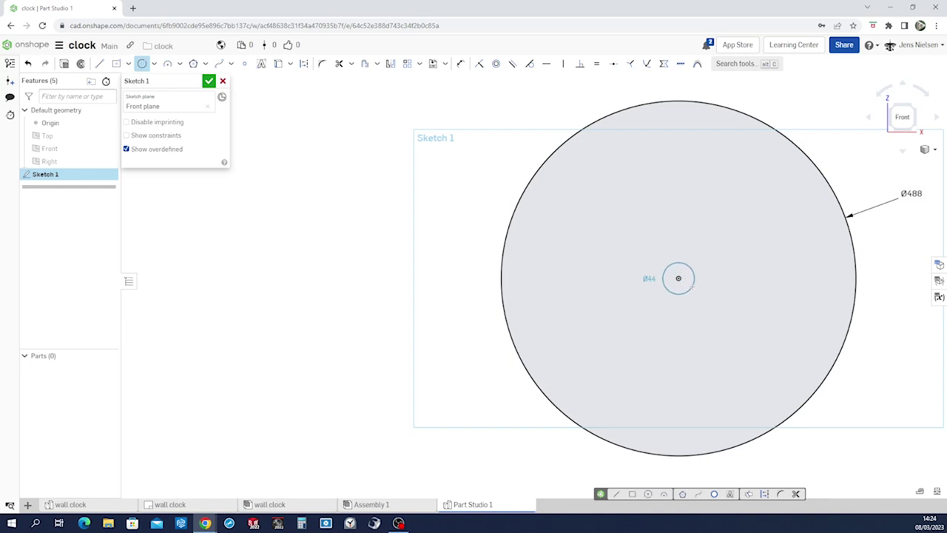
click(692, 287)
key(d)
click(693, 288)
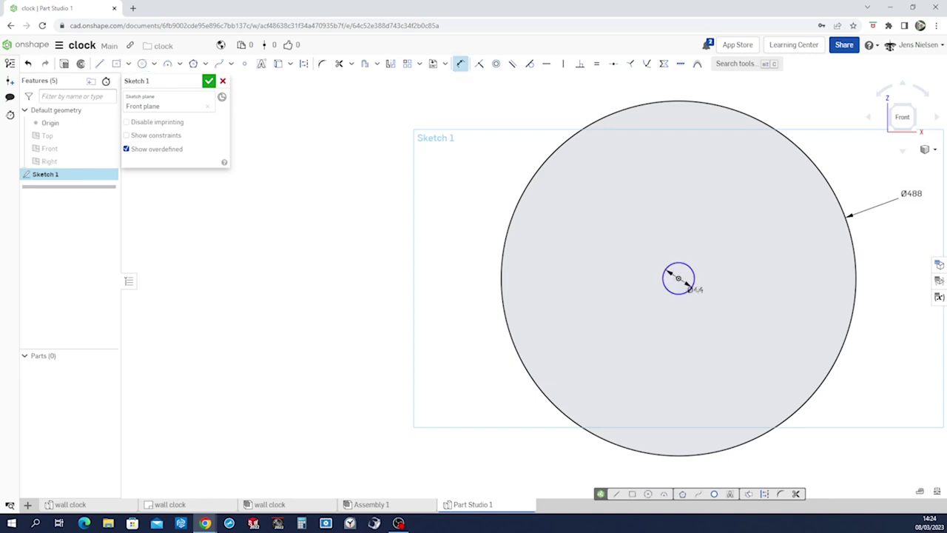
click(693, 290)
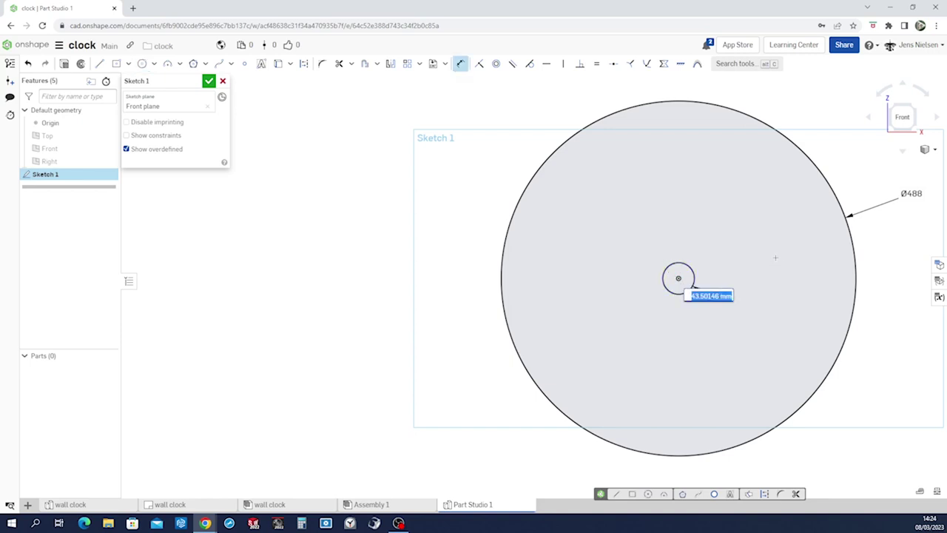
text(22)
key(Return)
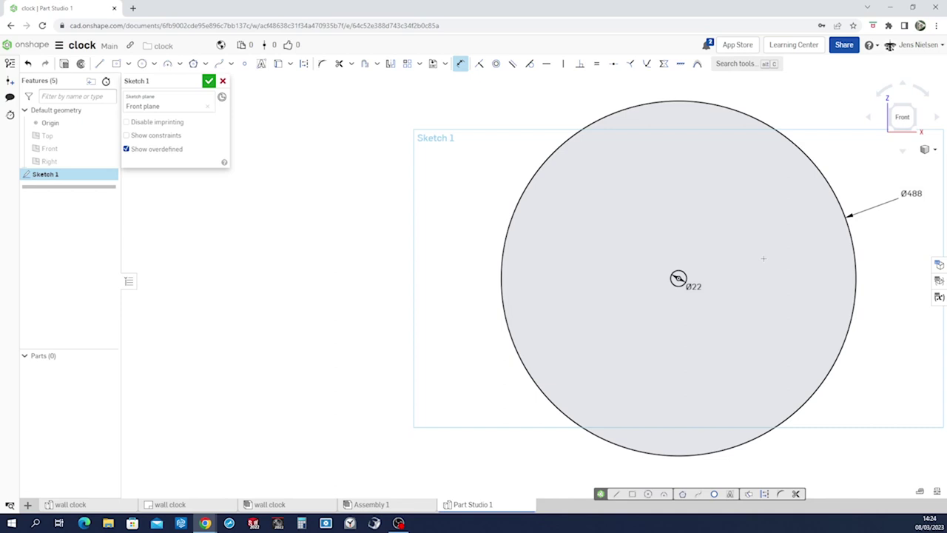
key(s)
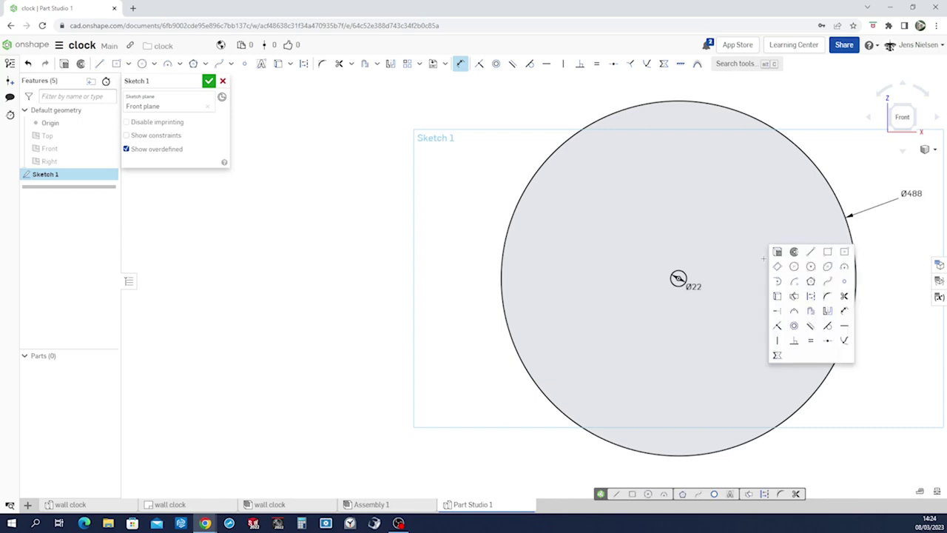
click(845, 253)
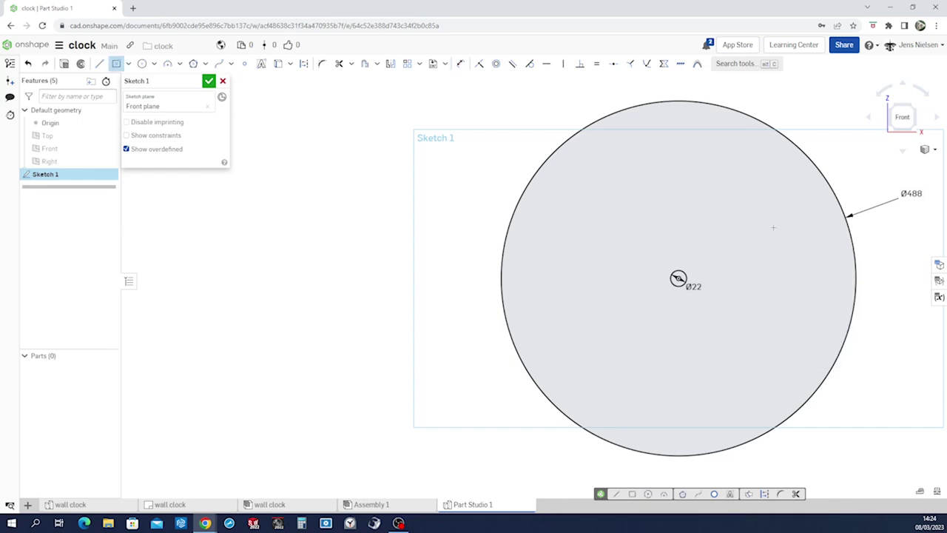
Step: Draw a centre-point rectangle near the top of the disc, 44 high and 12 wide
click(678, 141)
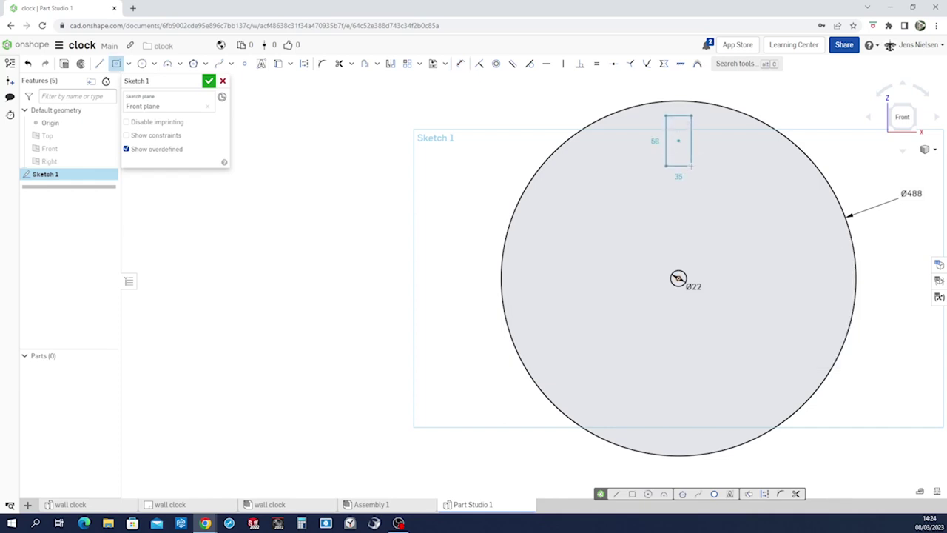
click(689, 163)
key(Escape)
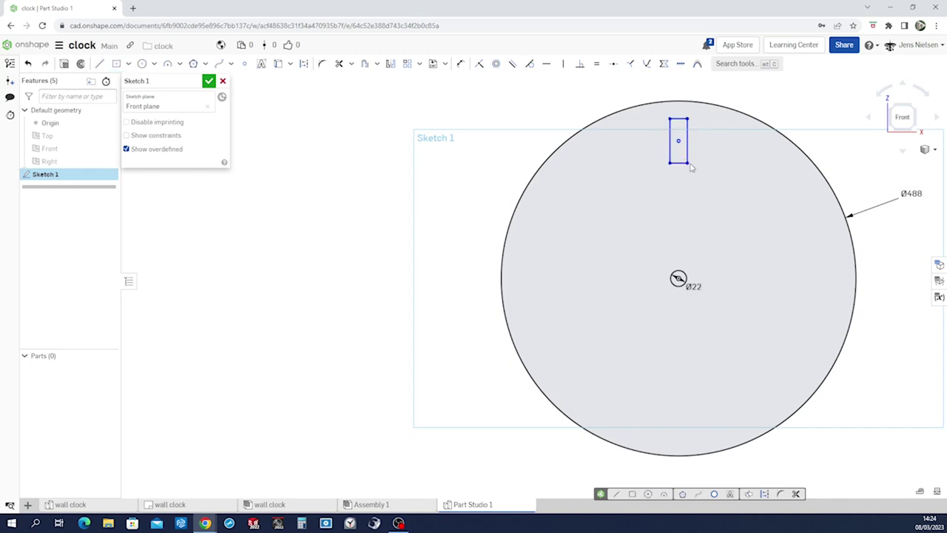
key(d)
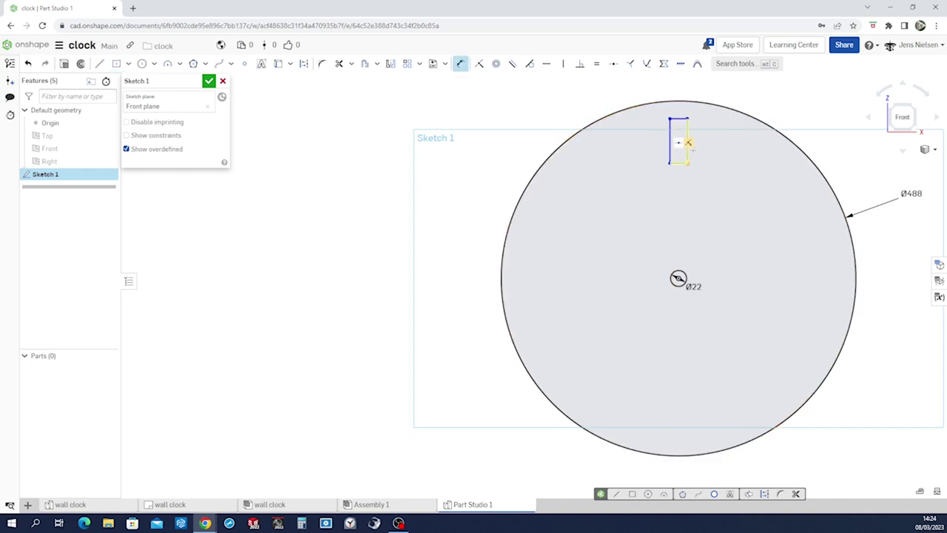
click(688, 152)
click(703, 148)
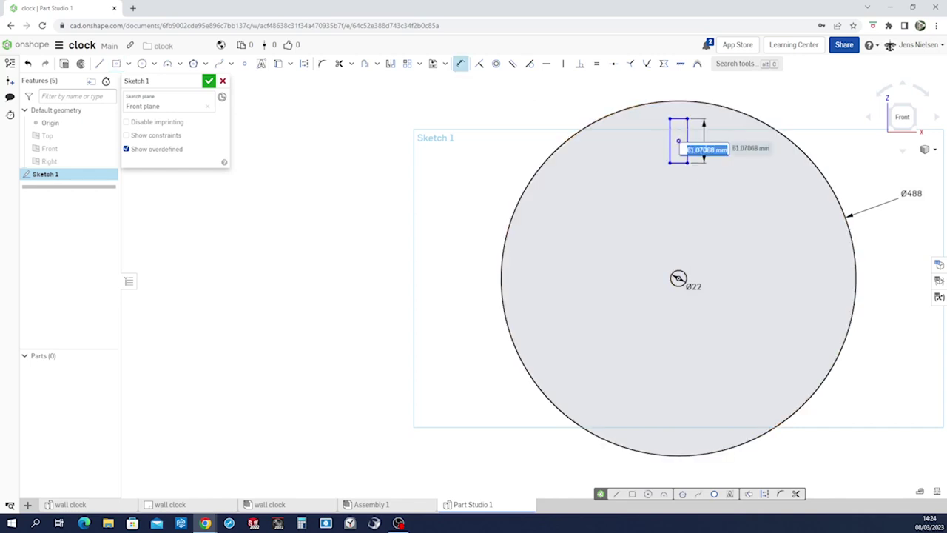
text(44)
key(Return)
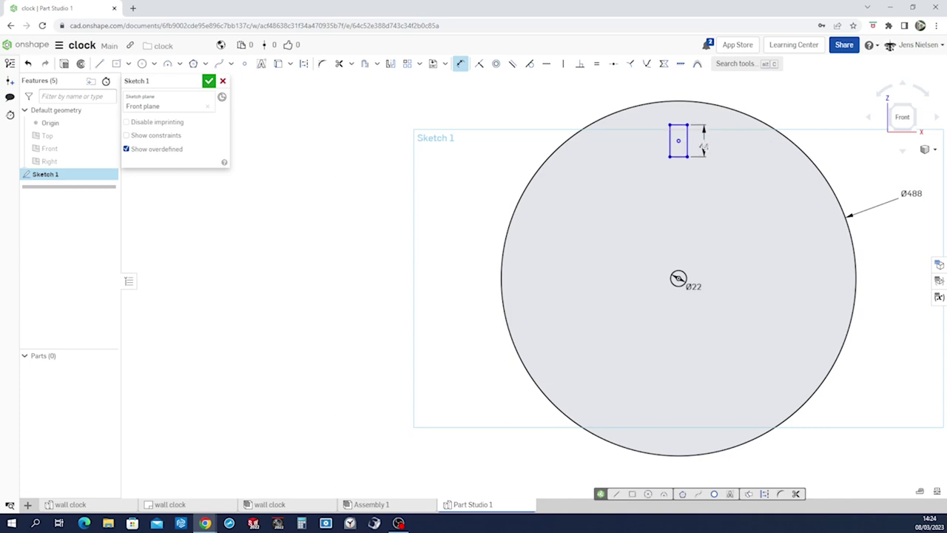
click(679, 124)
click(678, 109)
text(12)
key(Return)
Step: Place the rectangle 176 from the centre circle and finish the sketch
click(679, 279)
click(719, 262)
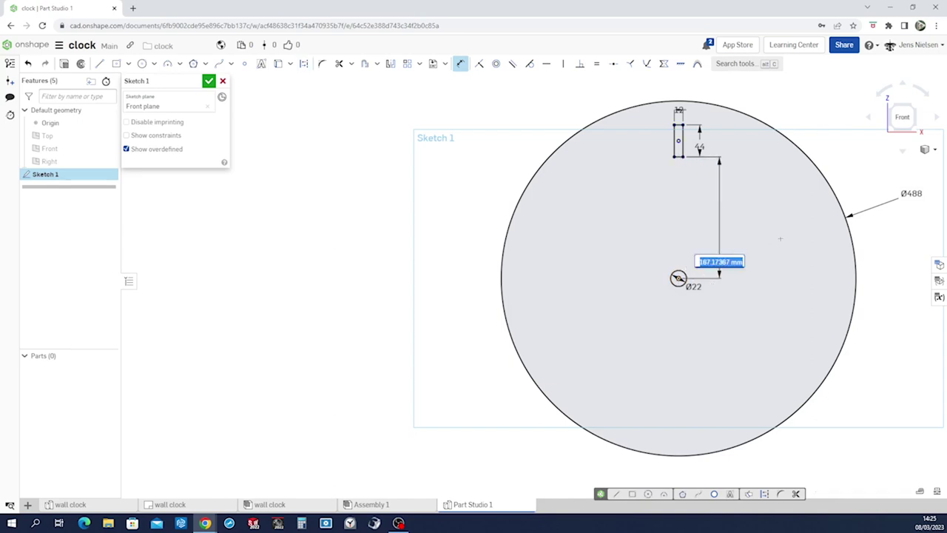
key(BackSpace)
text(176)
key(Return)
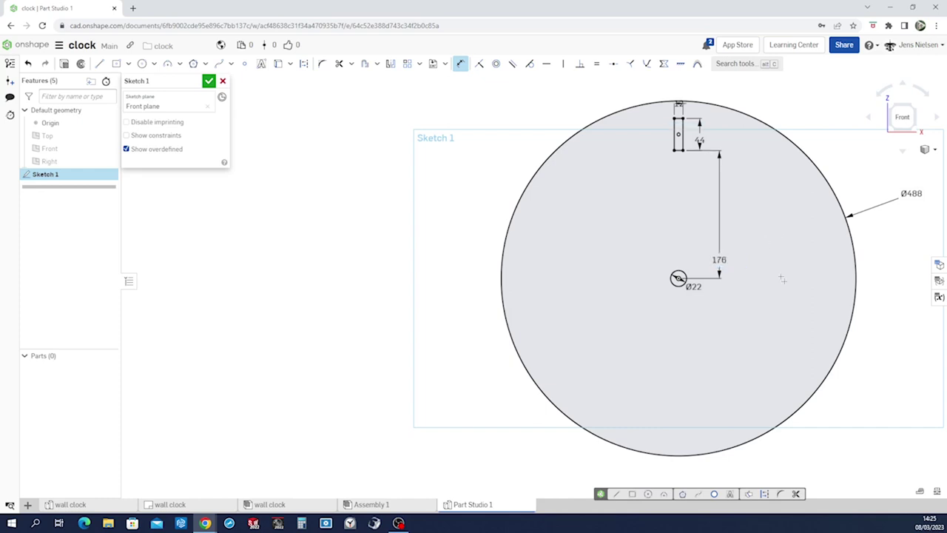
click(209, 82)
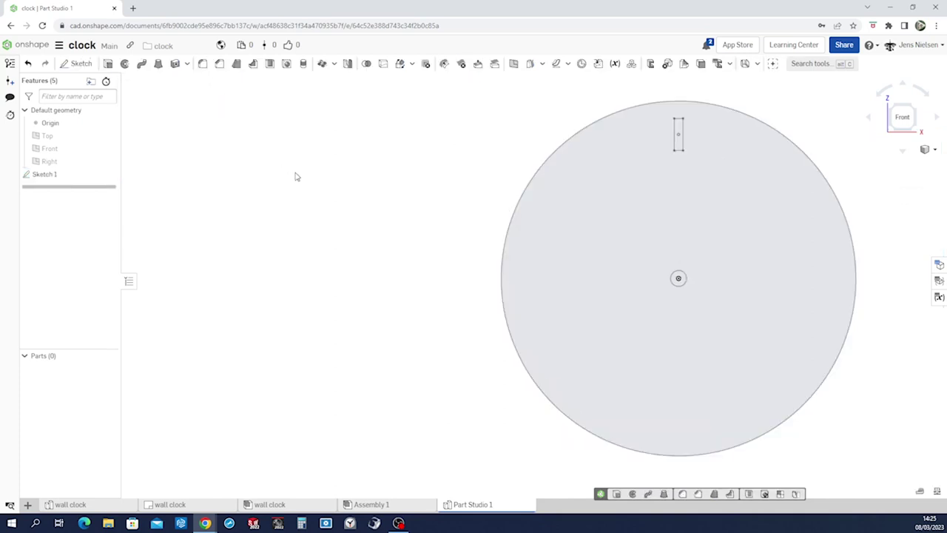
Step: Extrude the outer circle, centre circle and slot regions of Sketch 1 to a 6 mm depth
key(shift+e)
click(523, 270)
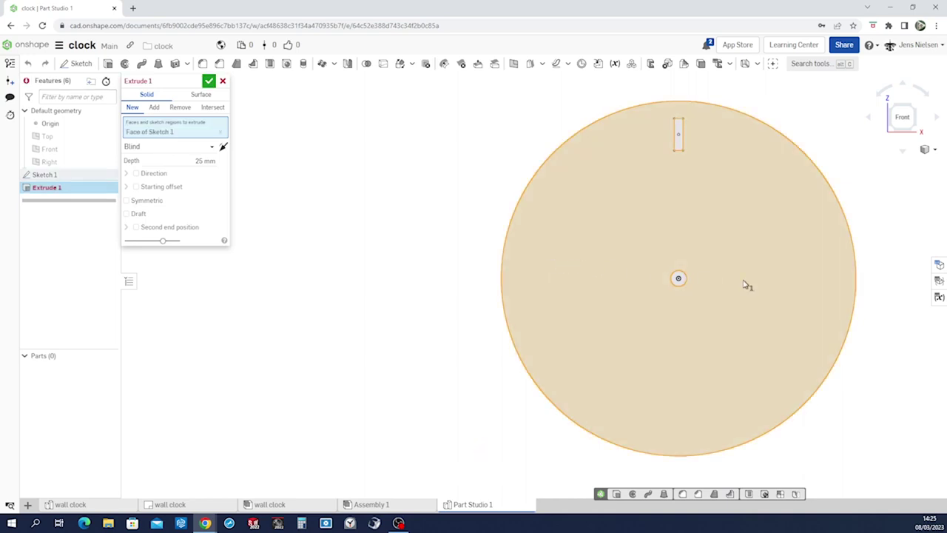
scroll(744, 285, up, 5)
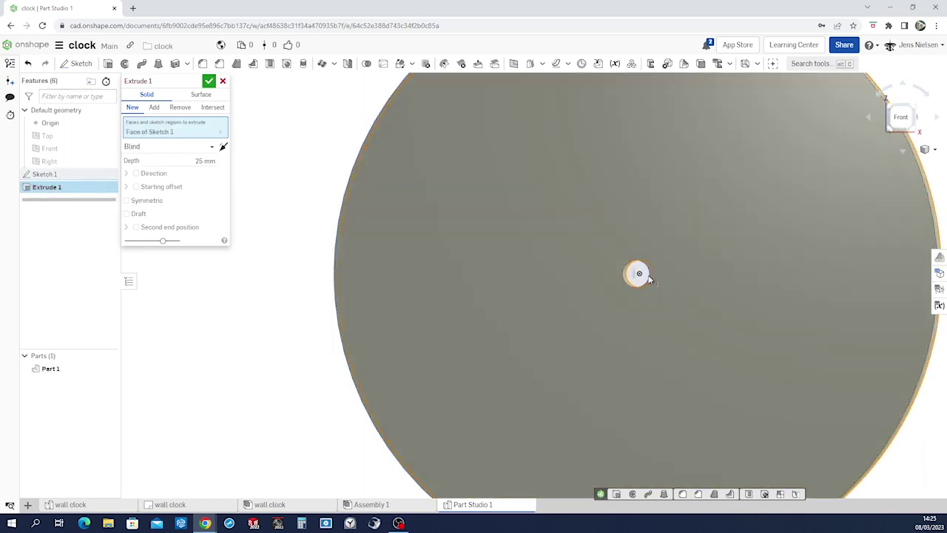
click(641, 274)
scroll(655, 244, down, 3)
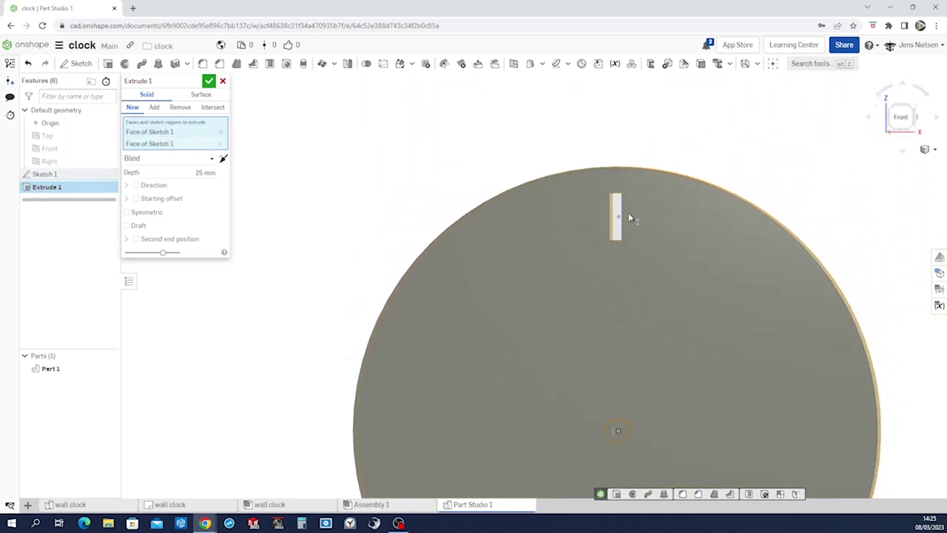
click(617, 218)
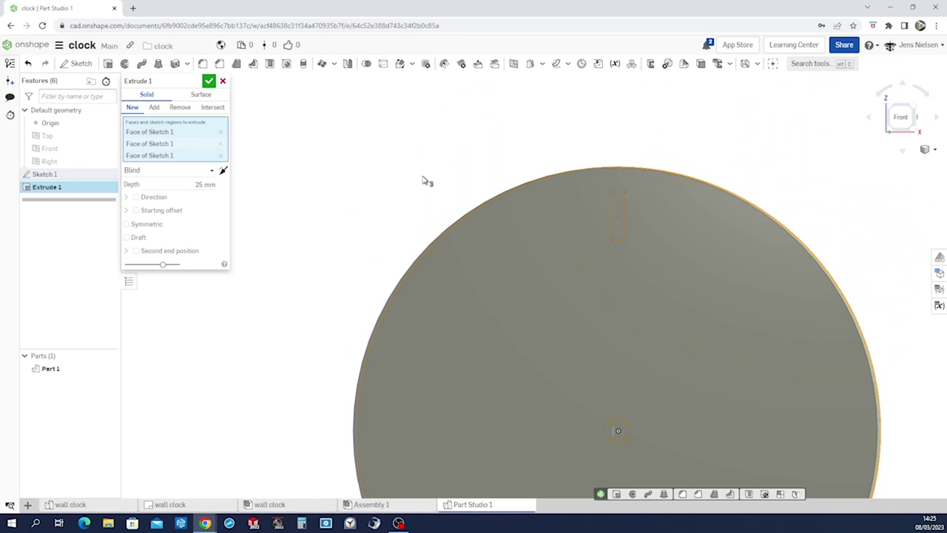
scroll(422, 184, down, 3)
right_drag(423, 184, 279, 198)
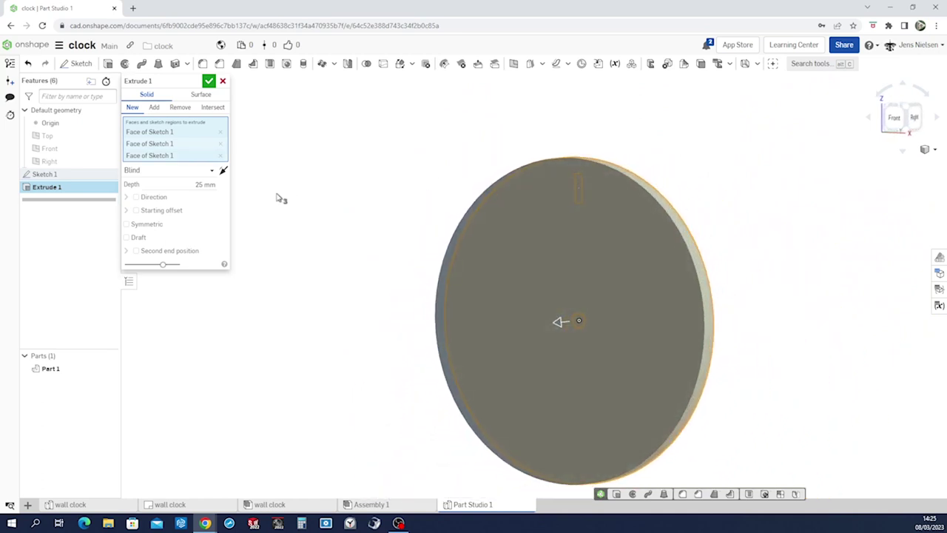
right_drag(222, 173, 271, 174)
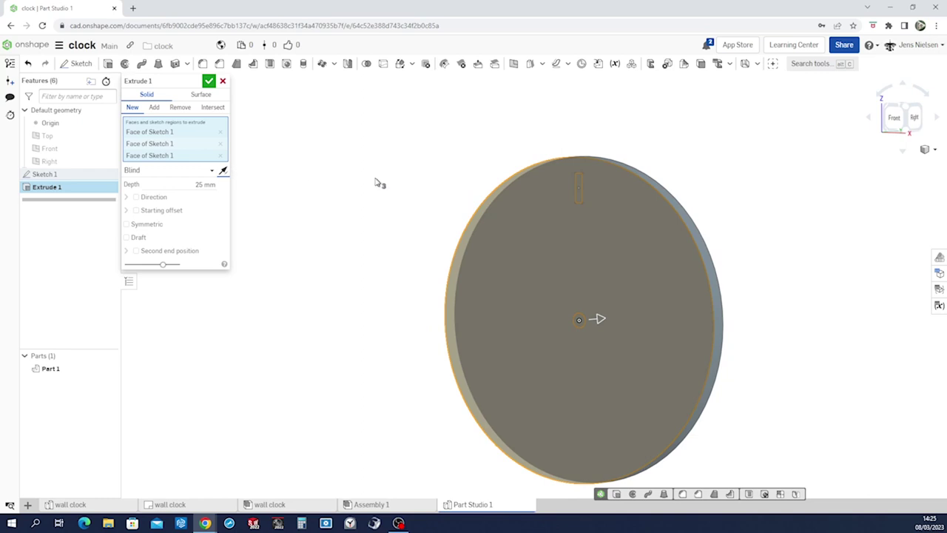
click(206, 184)
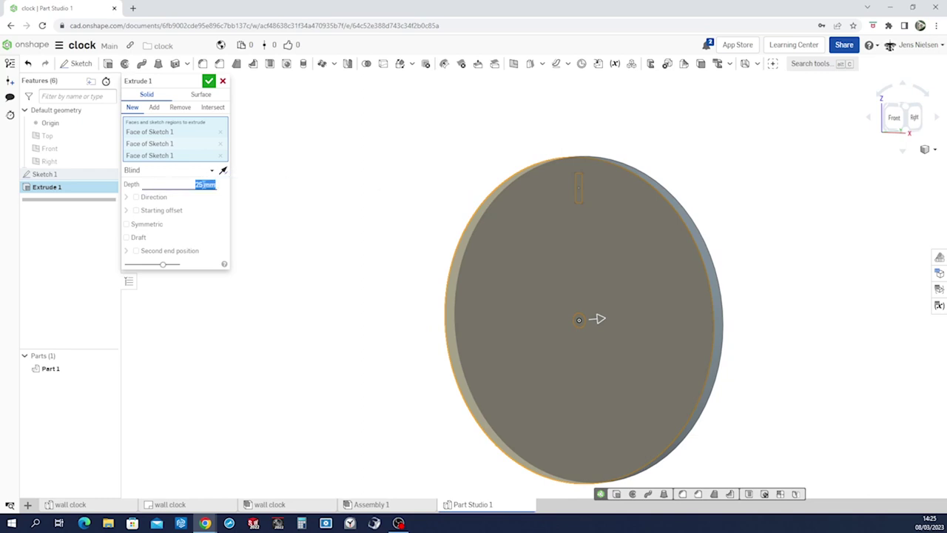
text(66)
click(210, 86)
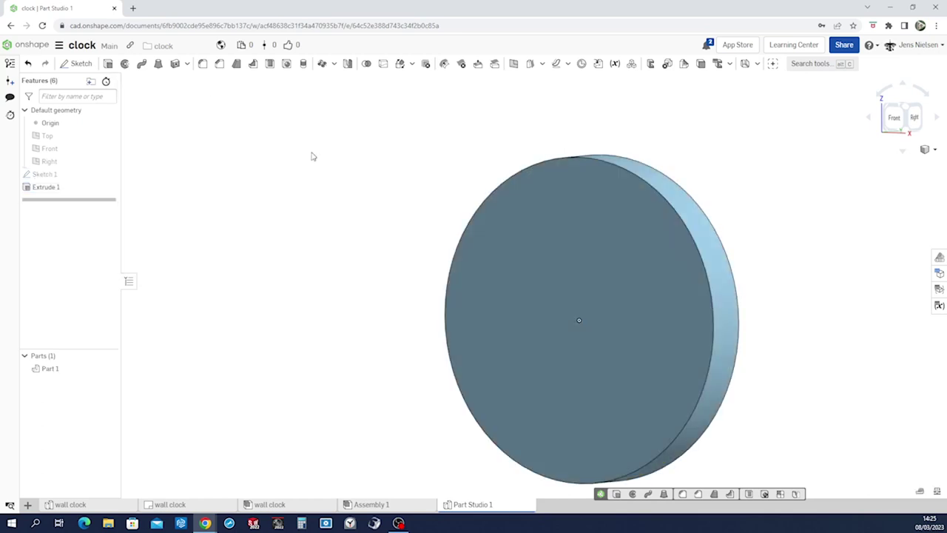
Step: Give Part 1 a light grey (EAEAEA) appearance
right_click(45, 370)
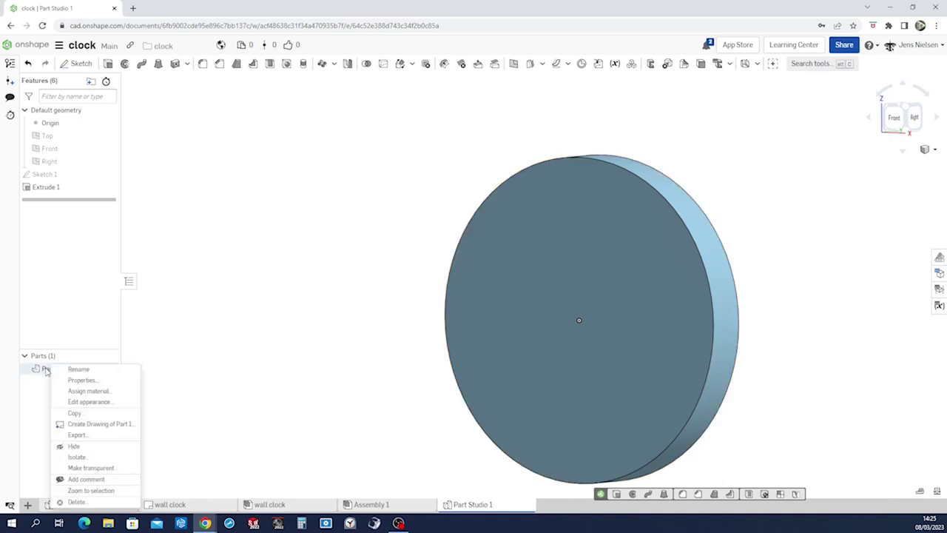
click(98, 401)
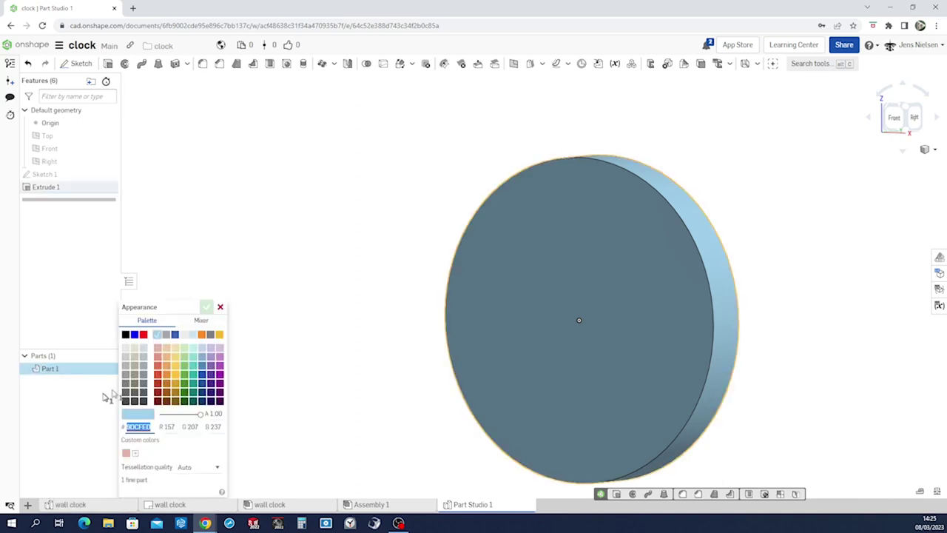
click(186, 337)
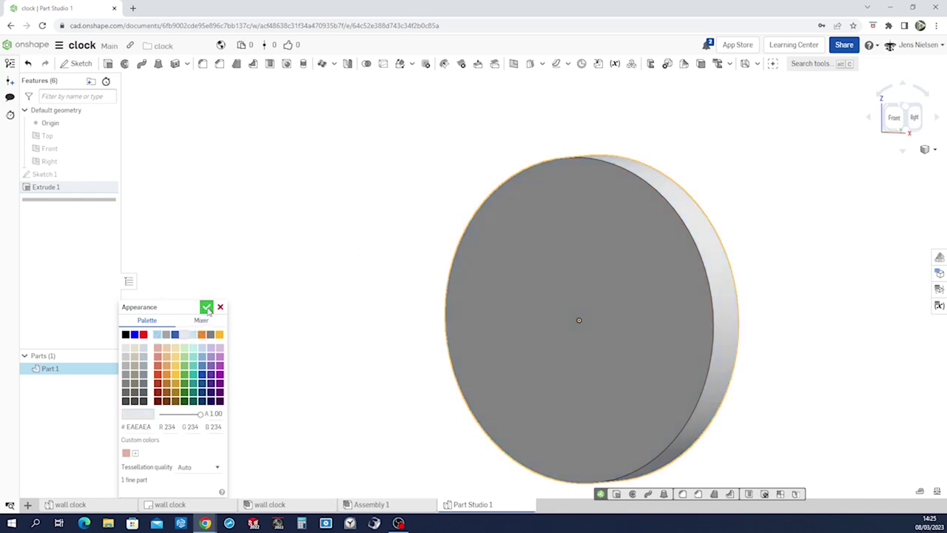
click(206, 308)
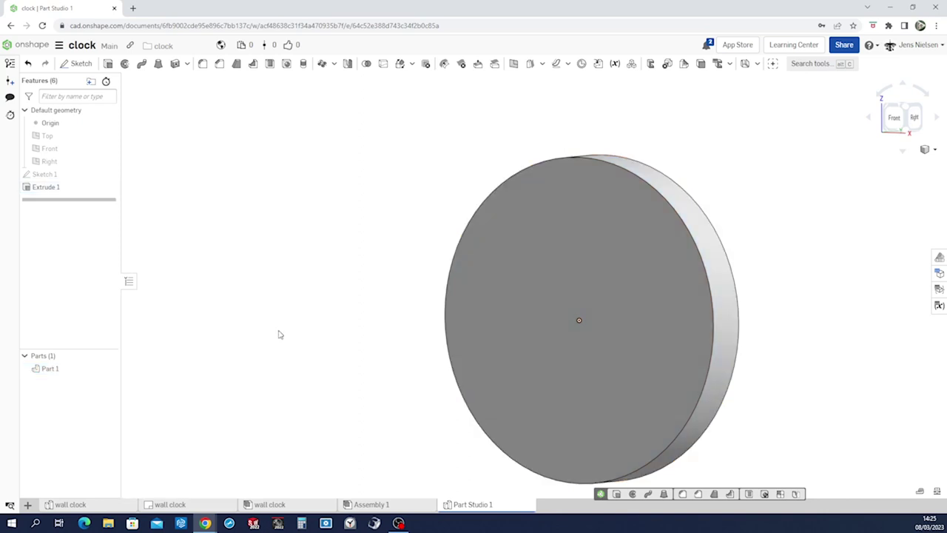
Step: Rename Part 1 to 'body'
right_click(57, 369)
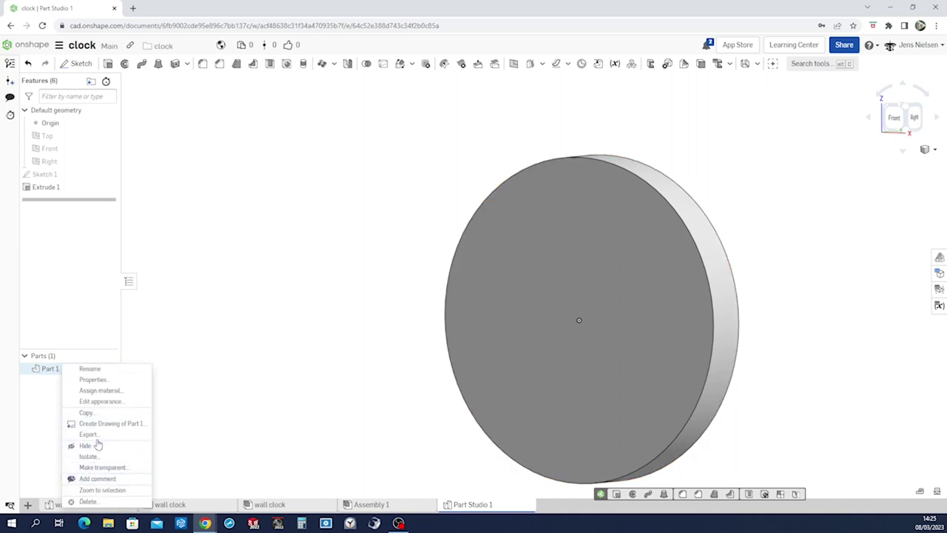
click(83, 369)
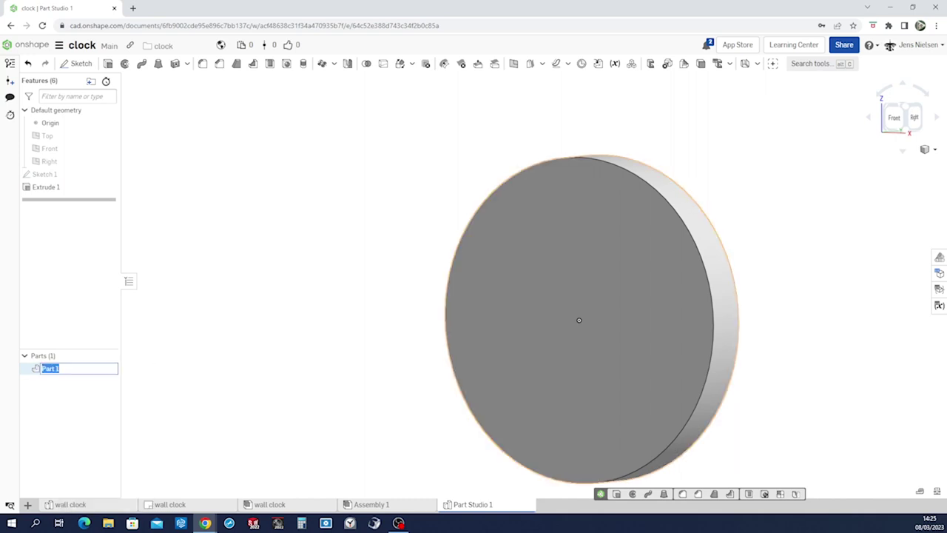
text(body)
key(Return)
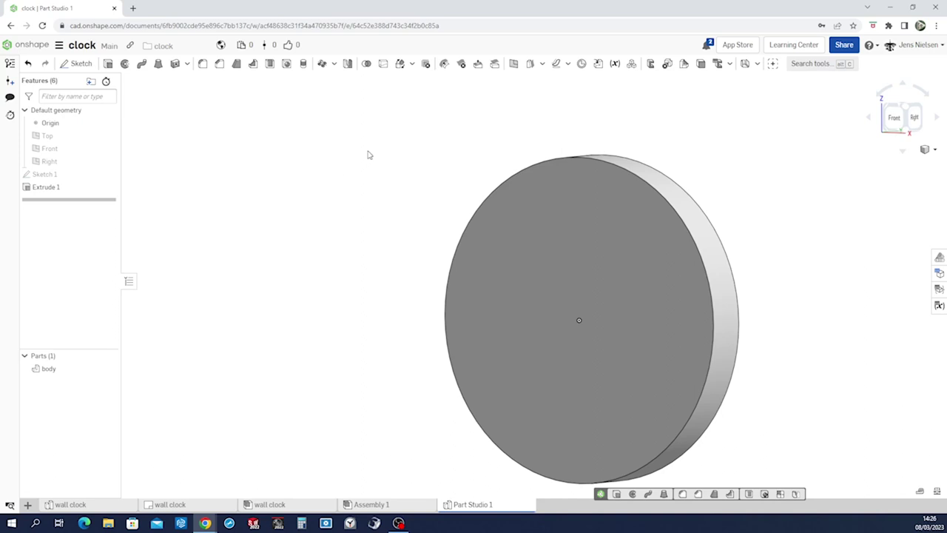
click(582, 64)
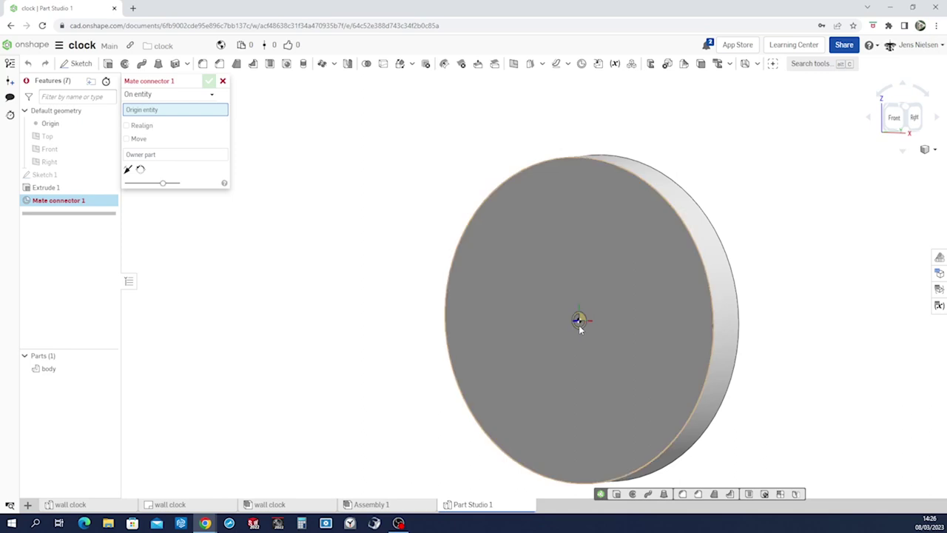
Step: Place Mate connector 1 at the centre of the disc's face and show Sketch 1 again
click(579, 320)
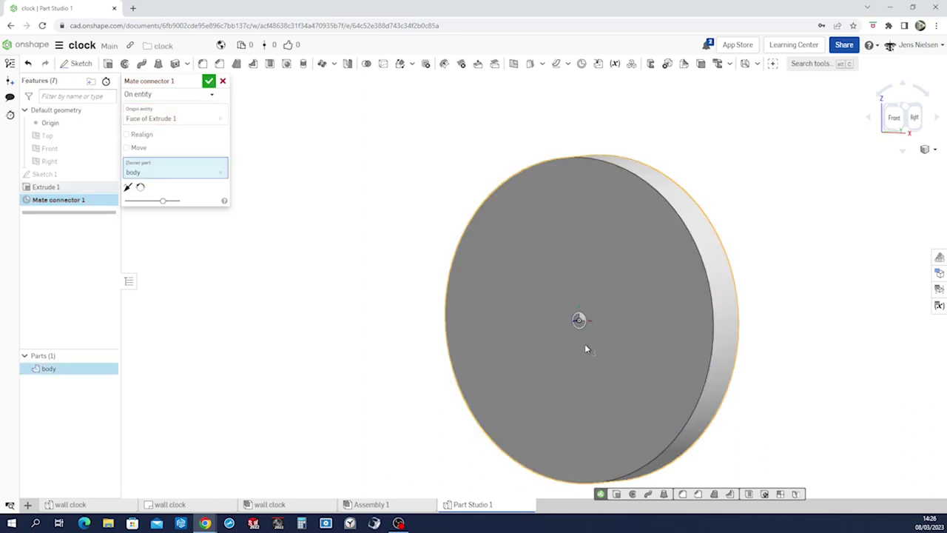
scroll(587, 338, up, 5)
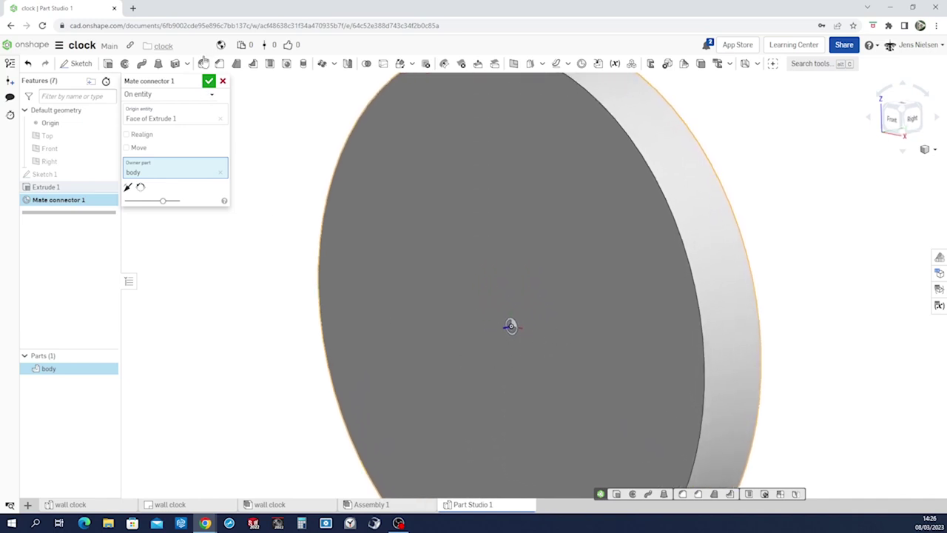
click(209, 81)
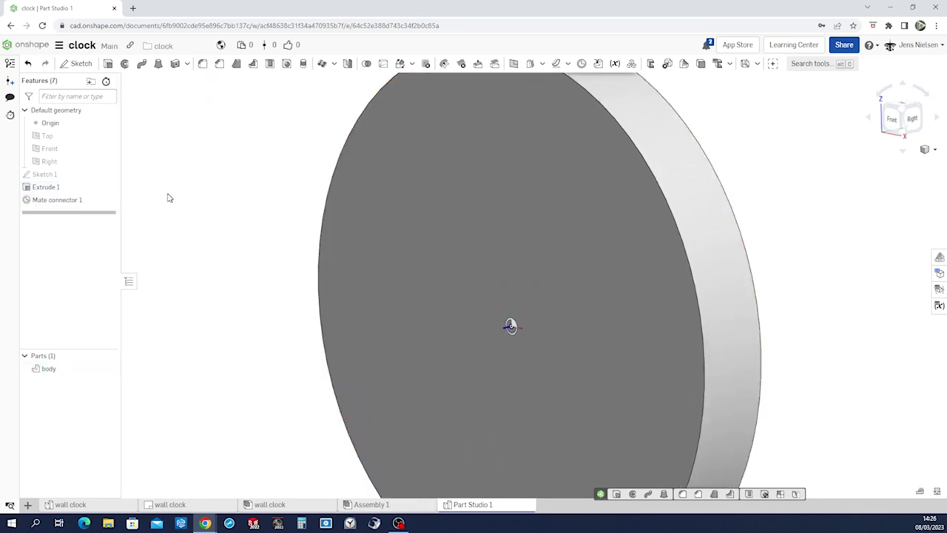
click(109, 175)
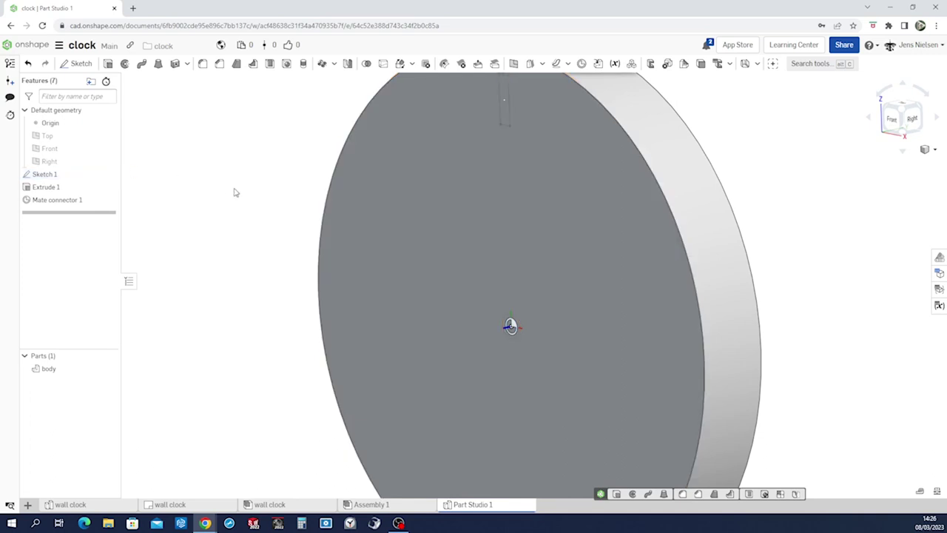
key(f)
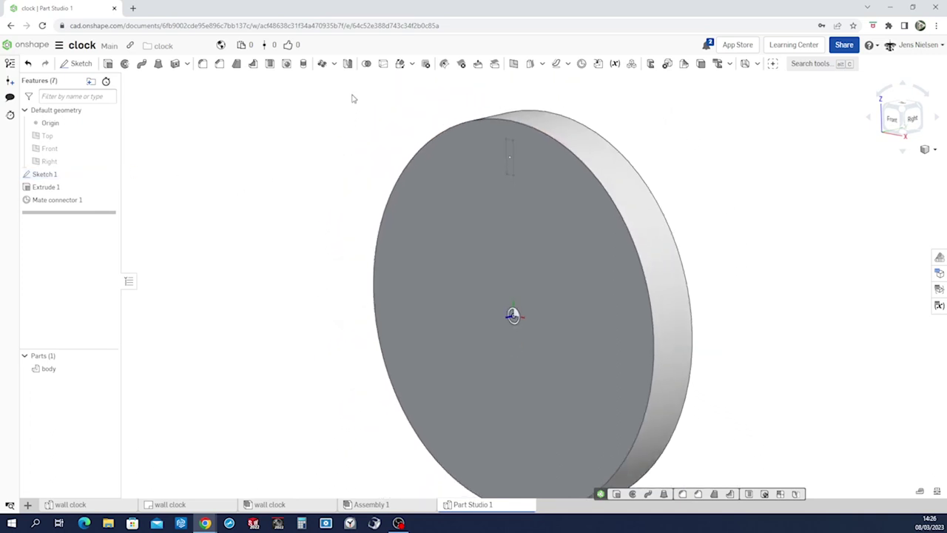
Step: Shell the body disc to a 3 mm wall, removing its back face
click(269, 63)
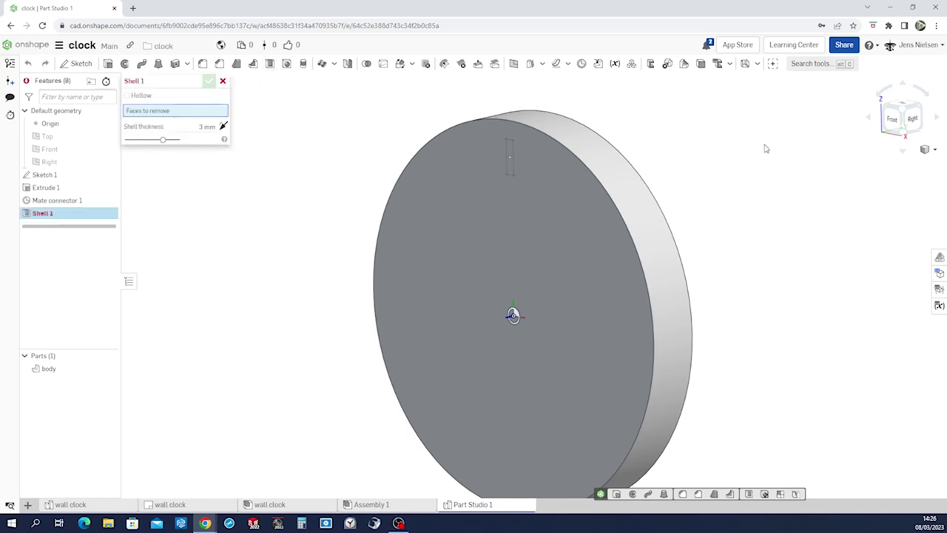
right_drag(766, 148, 533, 258)
click(527, 259)
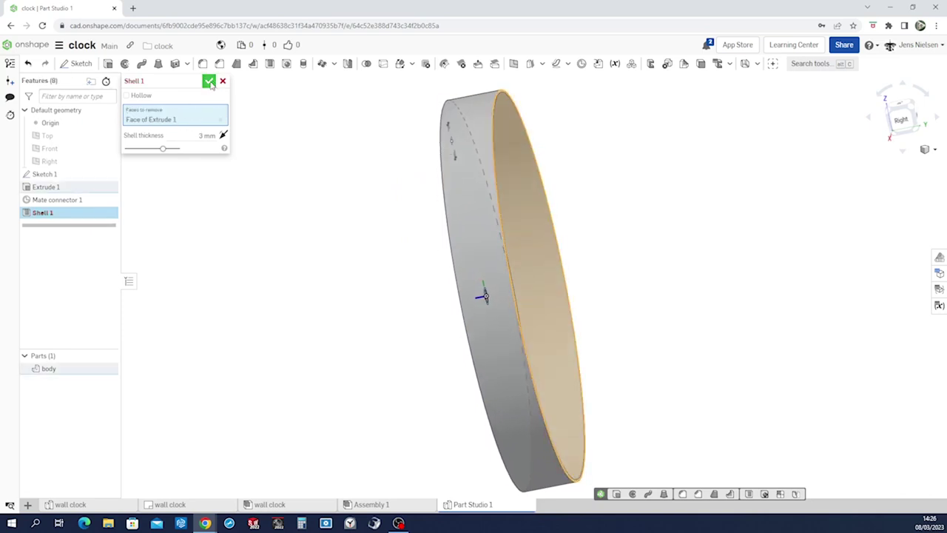
click(209, 81)
key(shift+7)
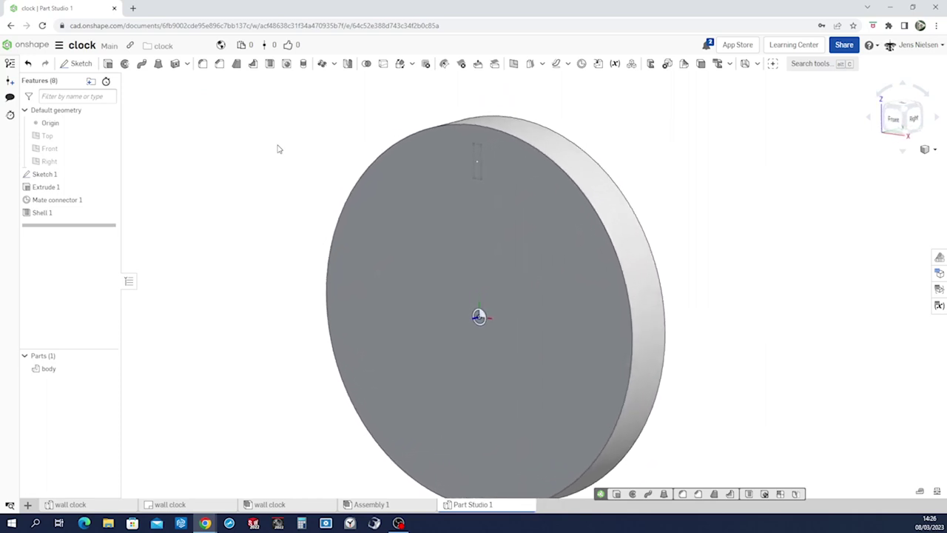
Step: Extrude the slot region 1 mm as Extrude 2
key(shift+e)
scroll(453, 181, up, 3)
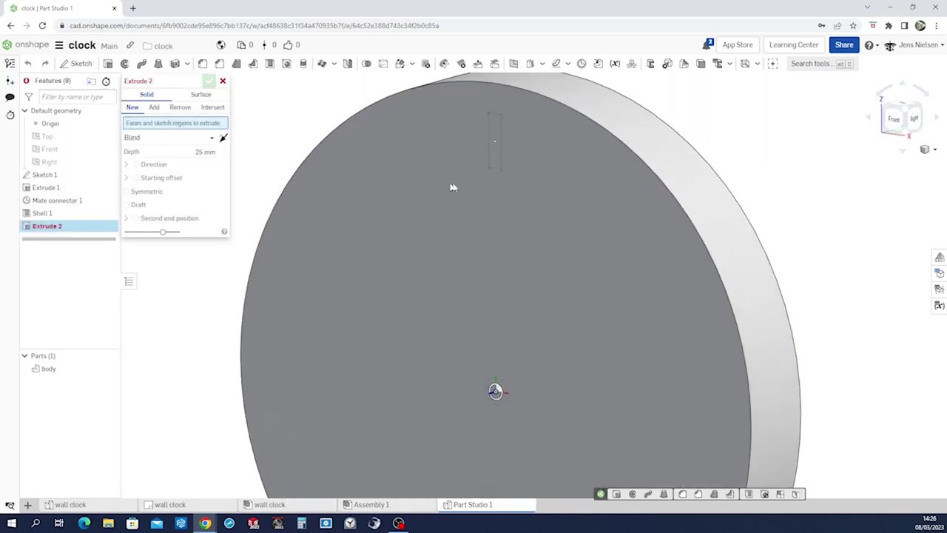
click(493, 171)
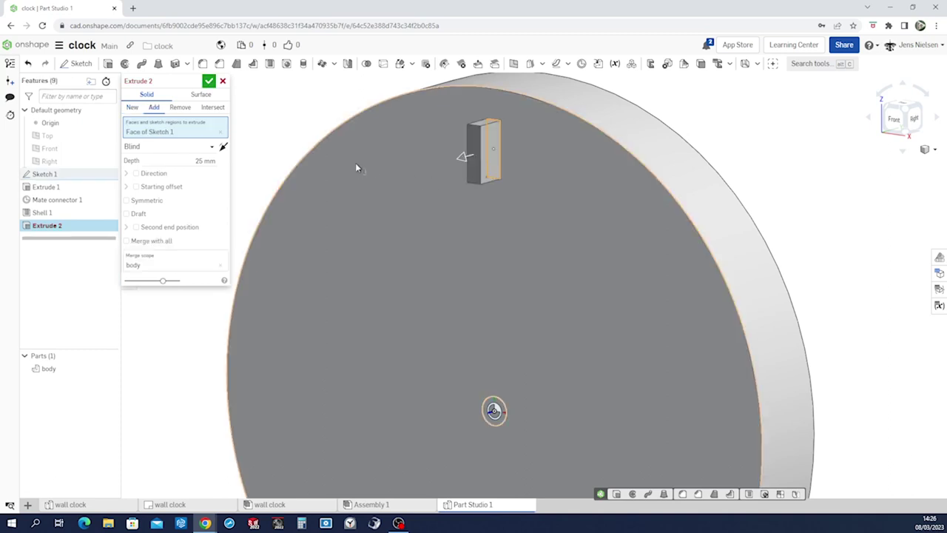
click(205, 160)
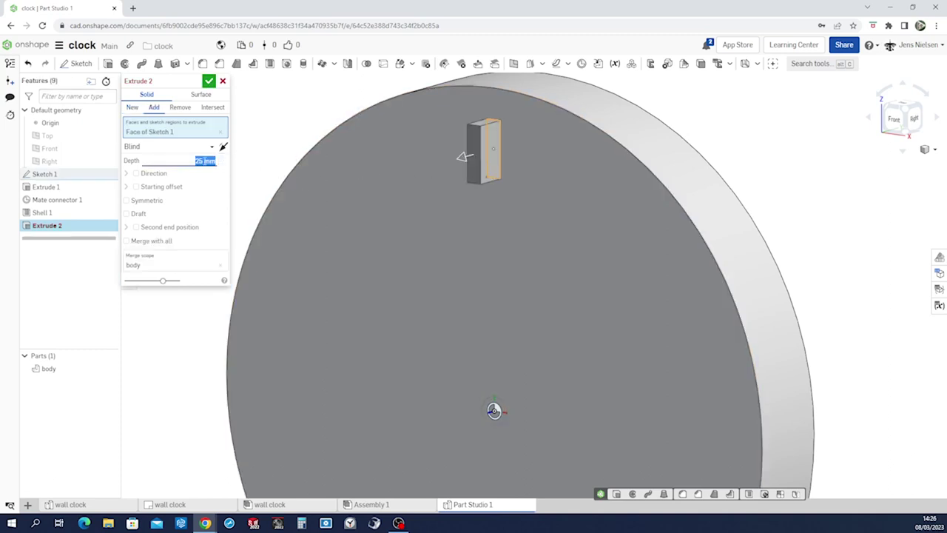
text(1)
click(209, 82)
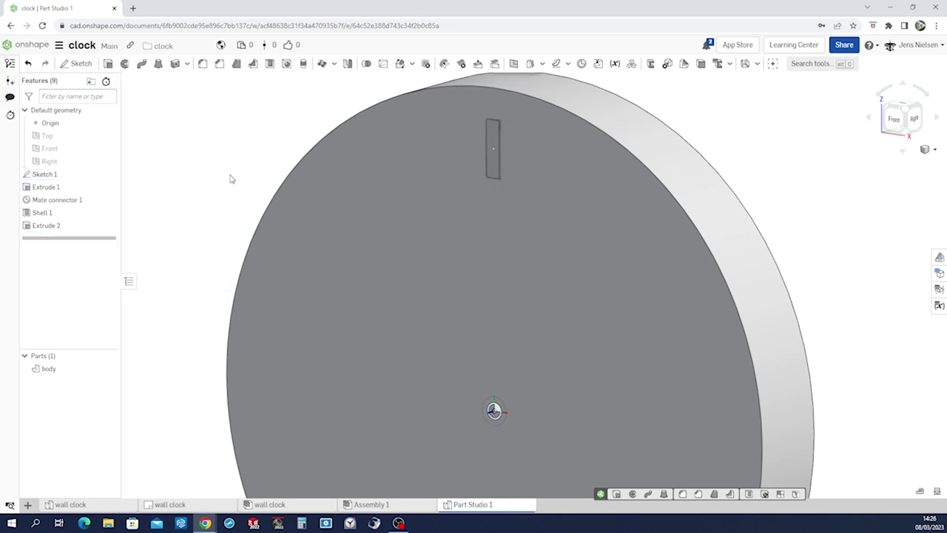
Step: Give the Extrude 2 slot feature a black appearance
right_click(57, 230)
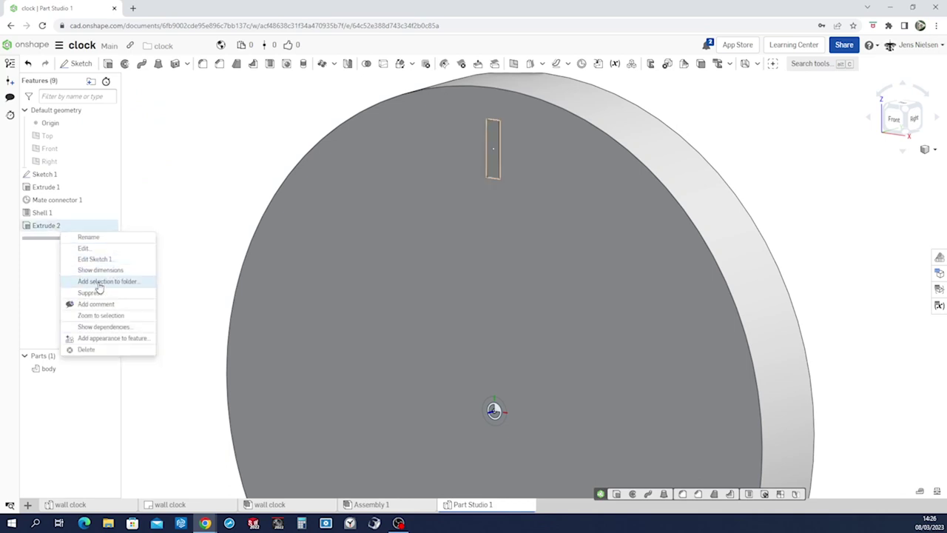
click(106, 339)
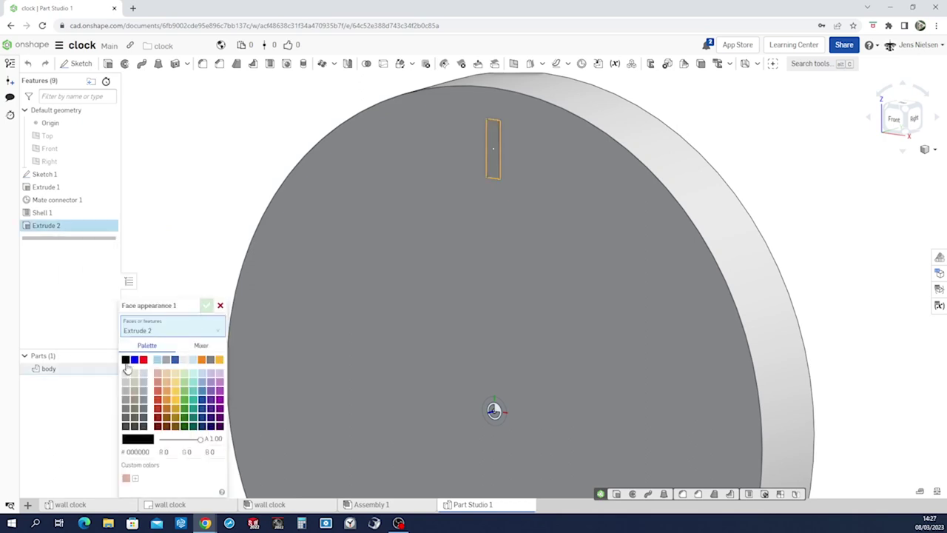
click(126, 360)
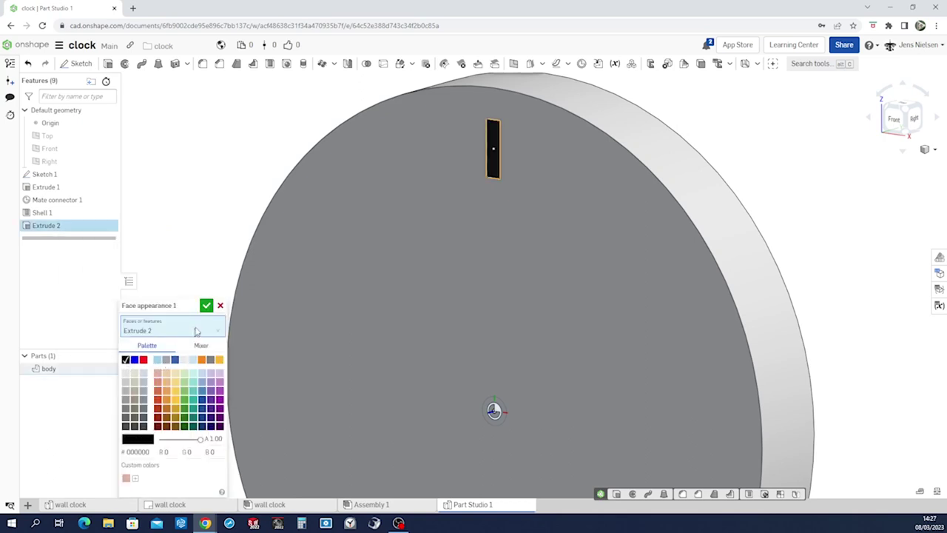
click(207, 305)
scroll(213, 276, down, 5)
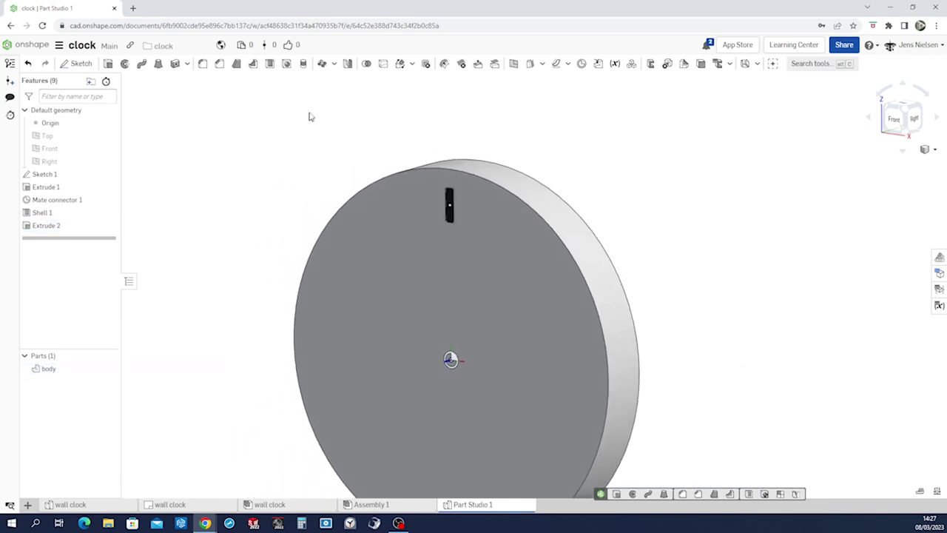
Step: Feature-pattern Extrude 2 in a circle 12 times around the disc's round face
click(322, 64)
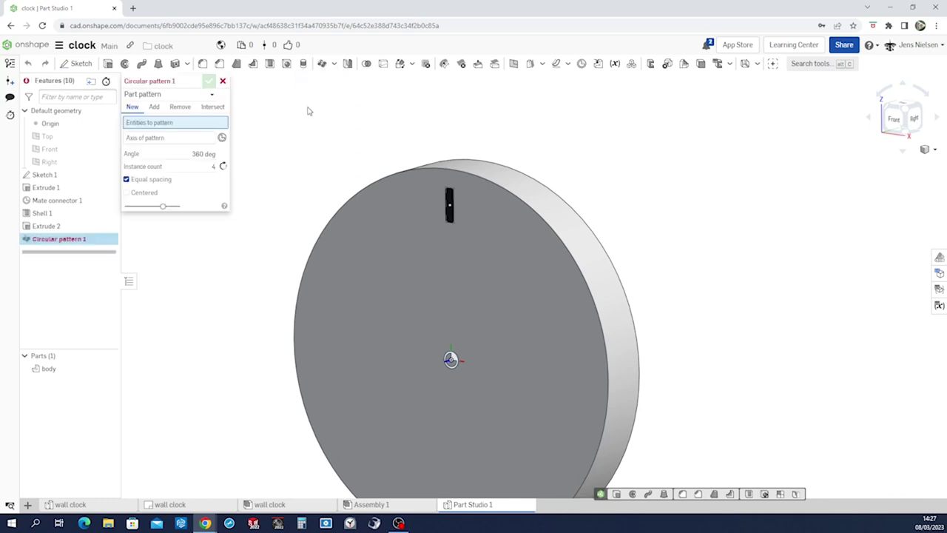
click(209, 95)
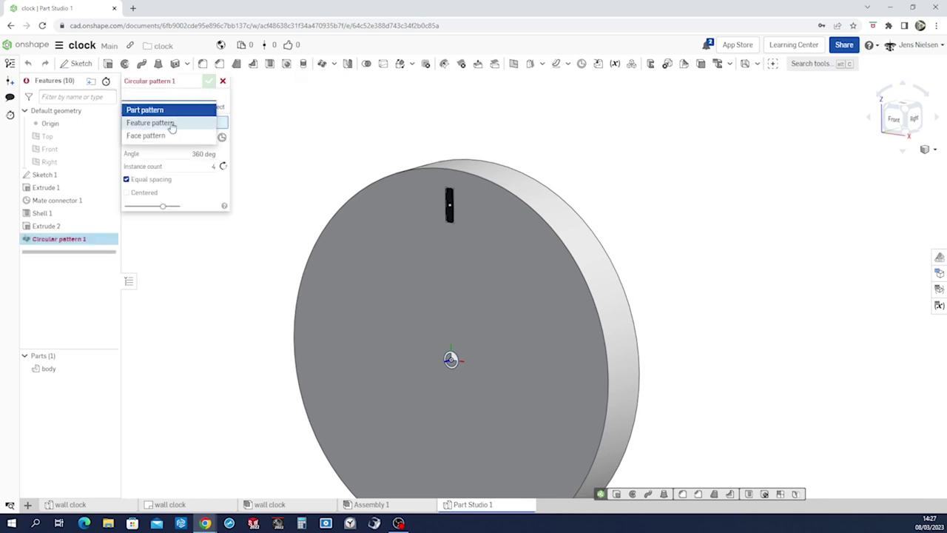
click(148, 123)
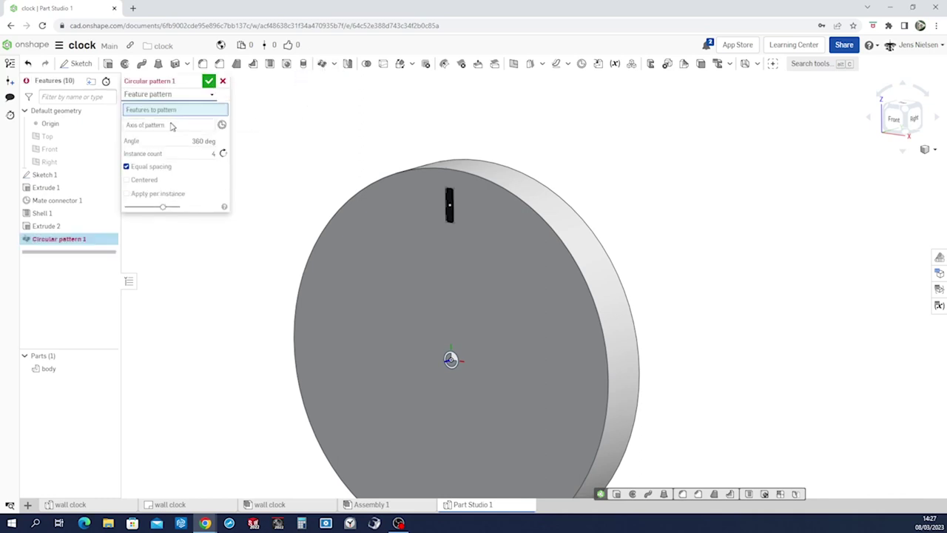
click(55, 229)
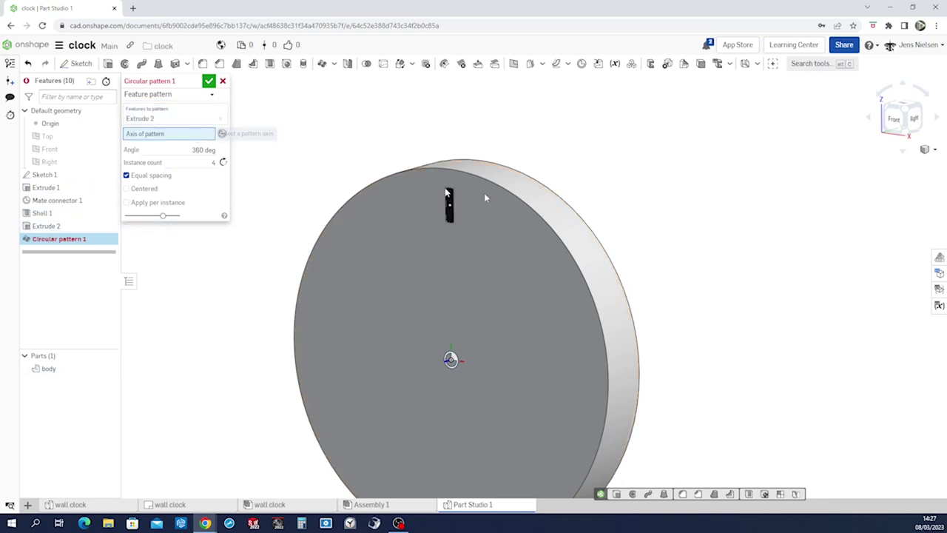
click(555, 216)
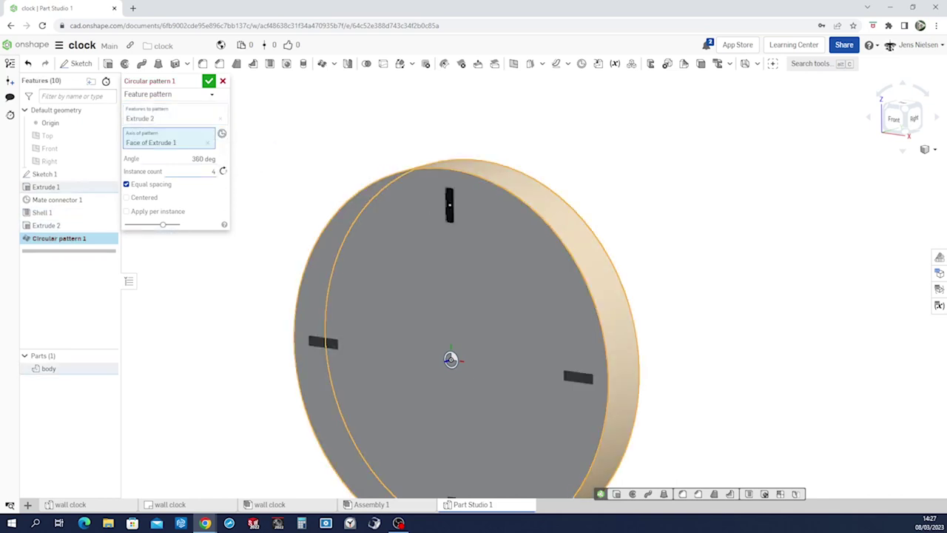
click(214, 171)
text(12)
key(Return)
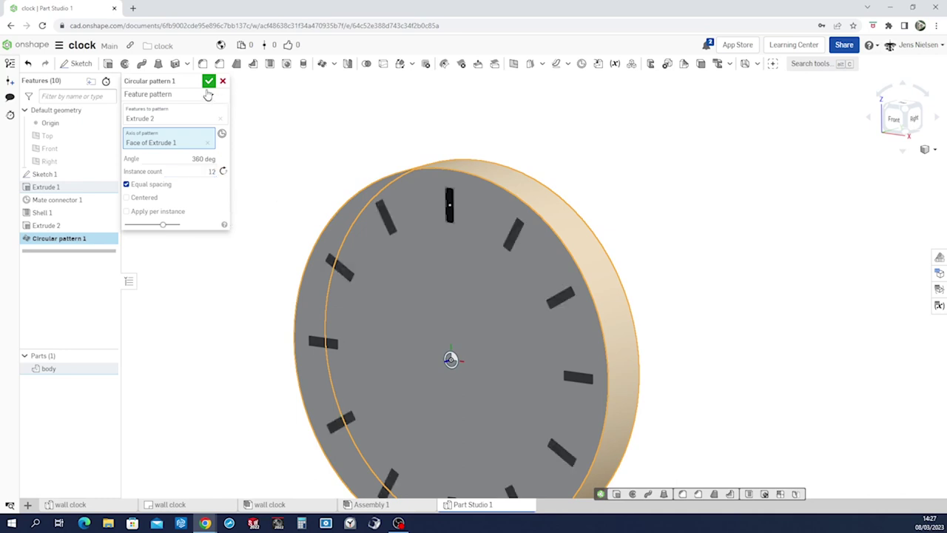
click(209, 81)
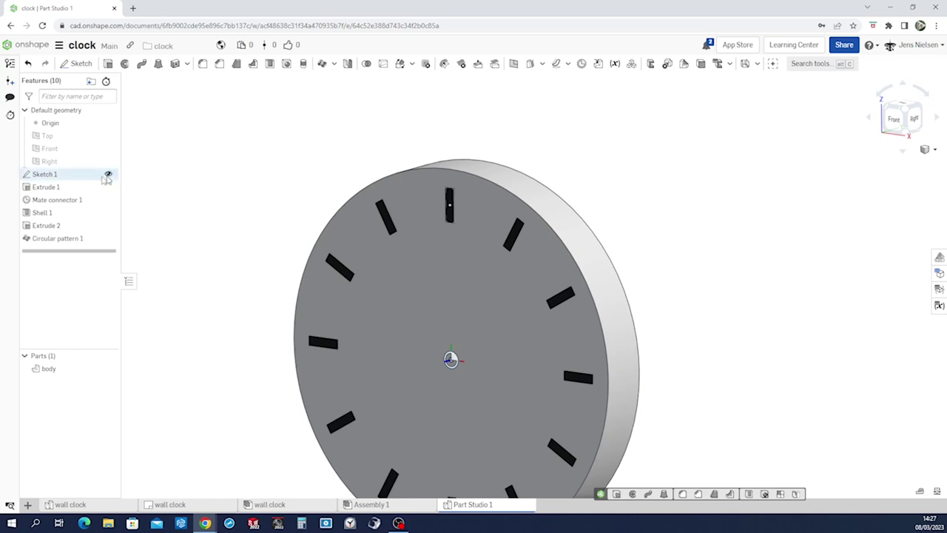
Step: Cut the small centre circle of Sketch 1 through the disc with a Remove extrude
click(108, 63)
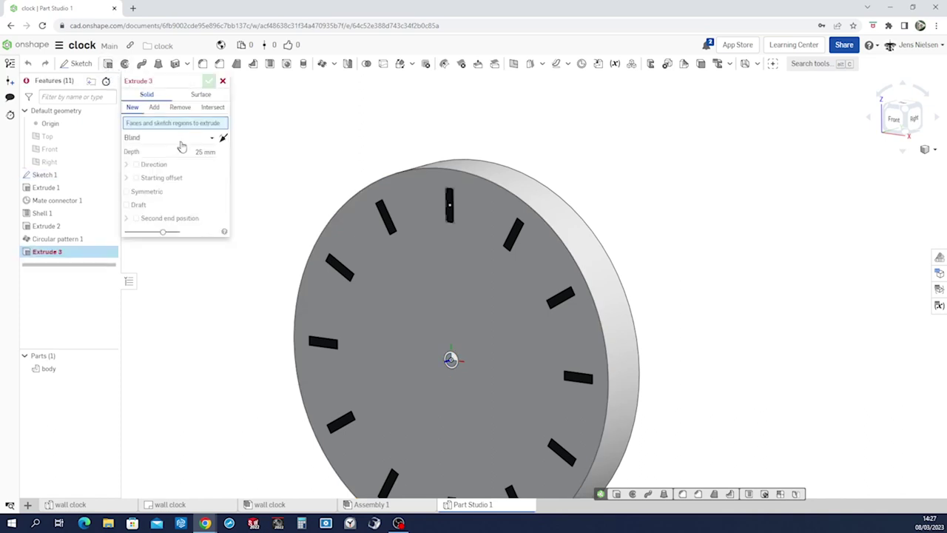
scroll(300, 225, up, 3)
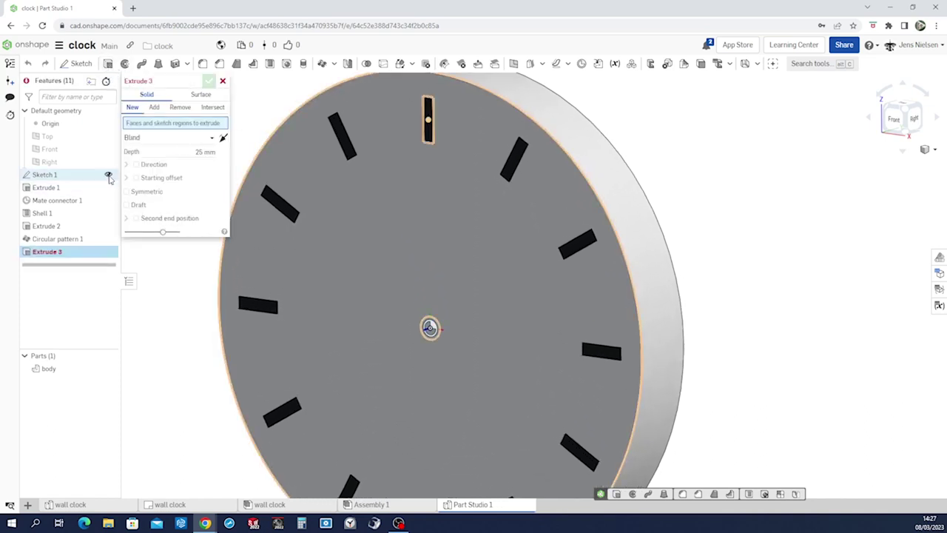
scroll(419, 325, up, 1)
scroll(428, 328, up, 5)
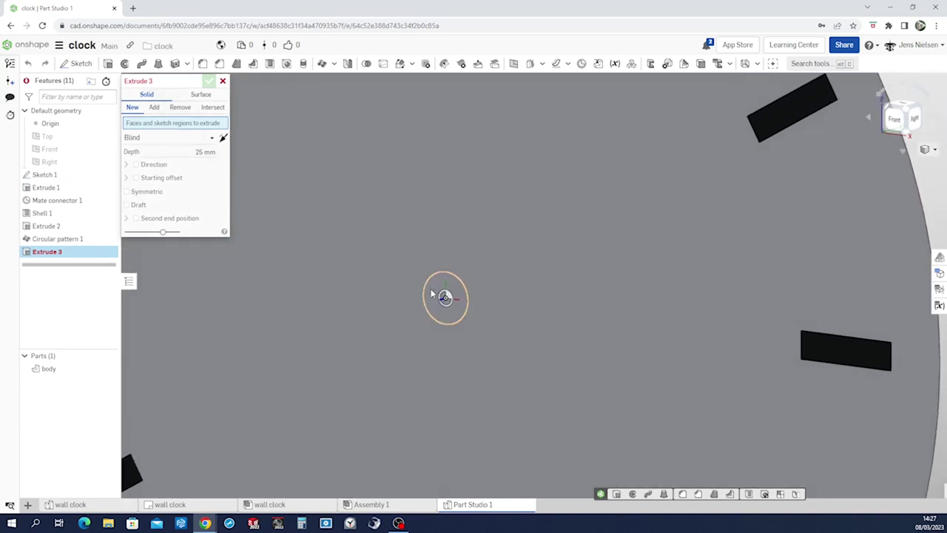
click(430, 289)
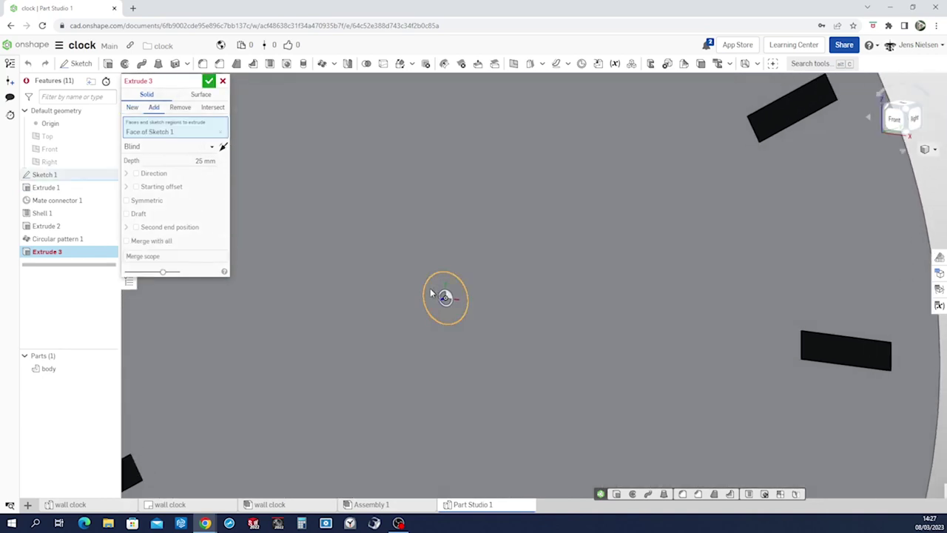
click(180, 108)
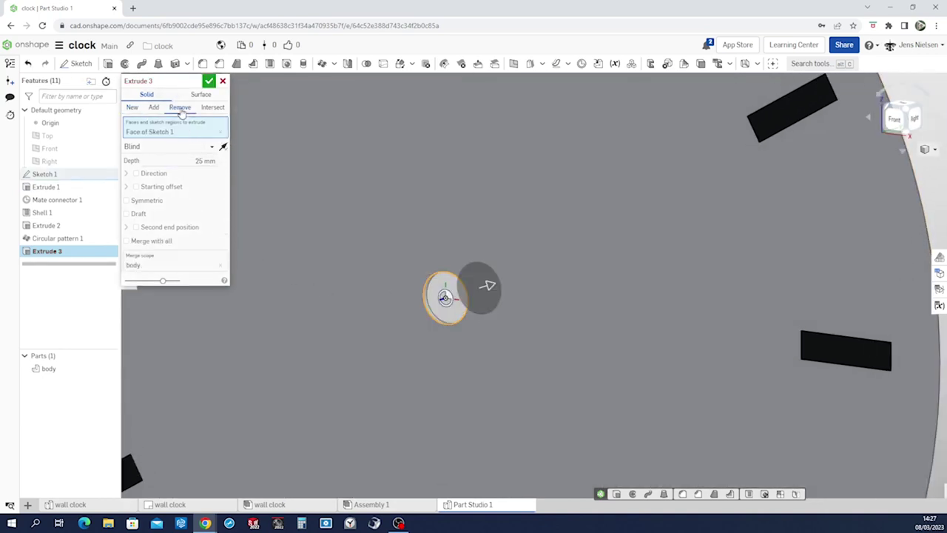
click(209, 81)
Step: Zoom to fit the whole clock and hide Sketch 1
key(f)
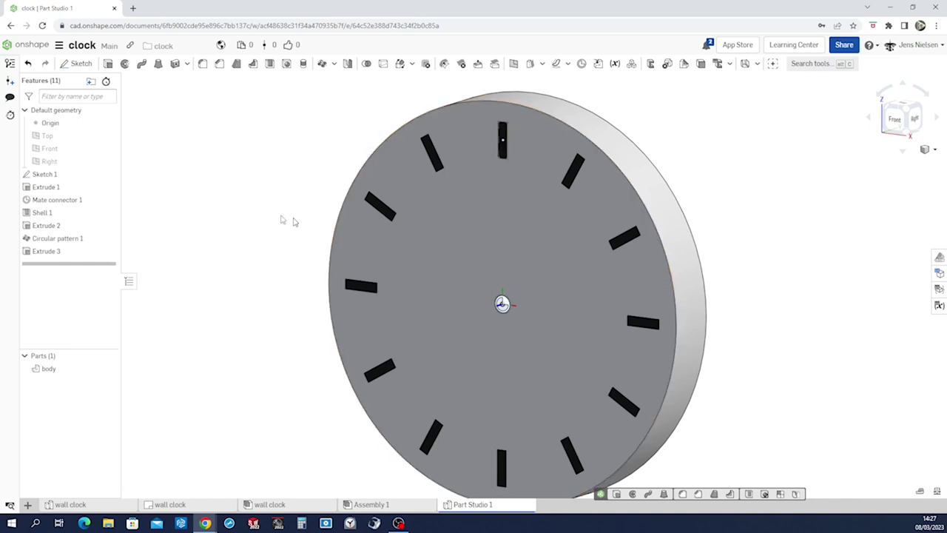
click(109, 174)
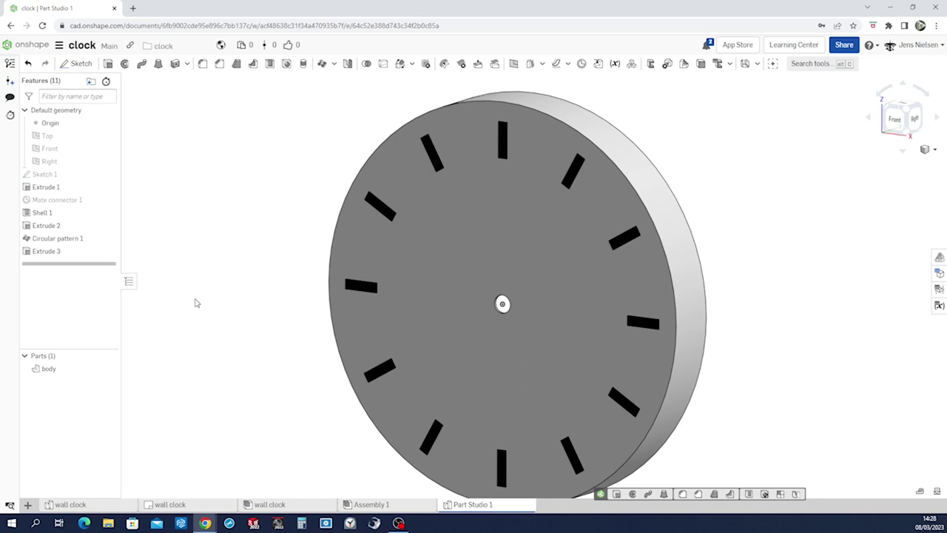
right_click(197, 303)
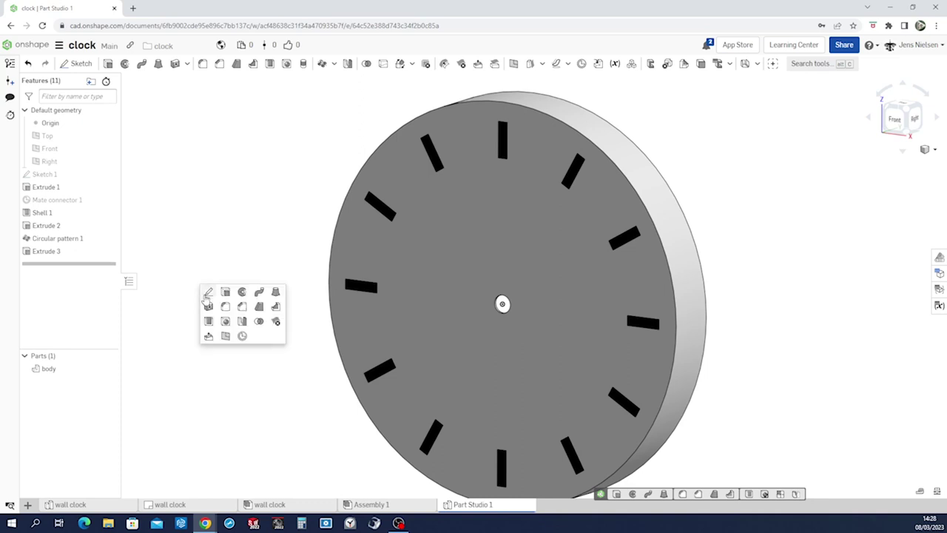
Step: Start a sketch on the clock's front face and draw a corner rectangle above the centre hole
click(208, 290)
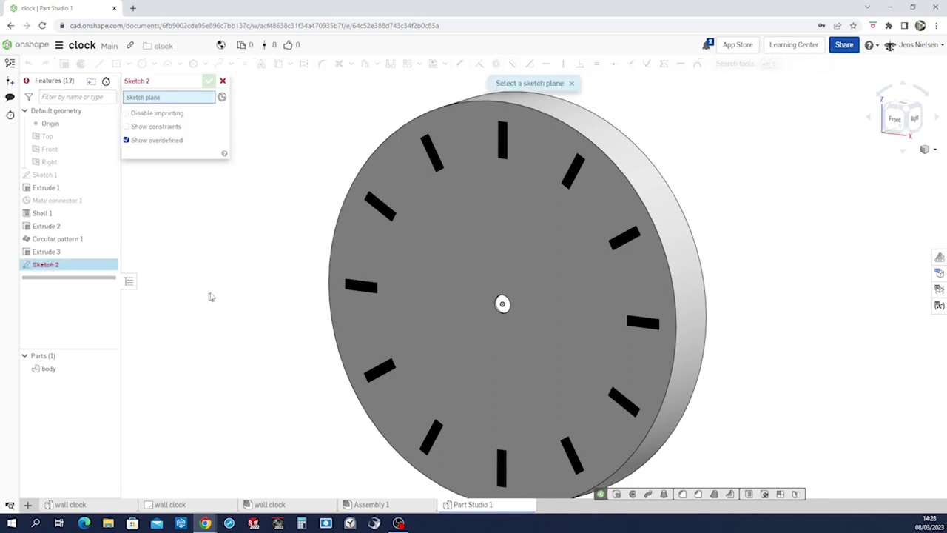
click(463, 278)
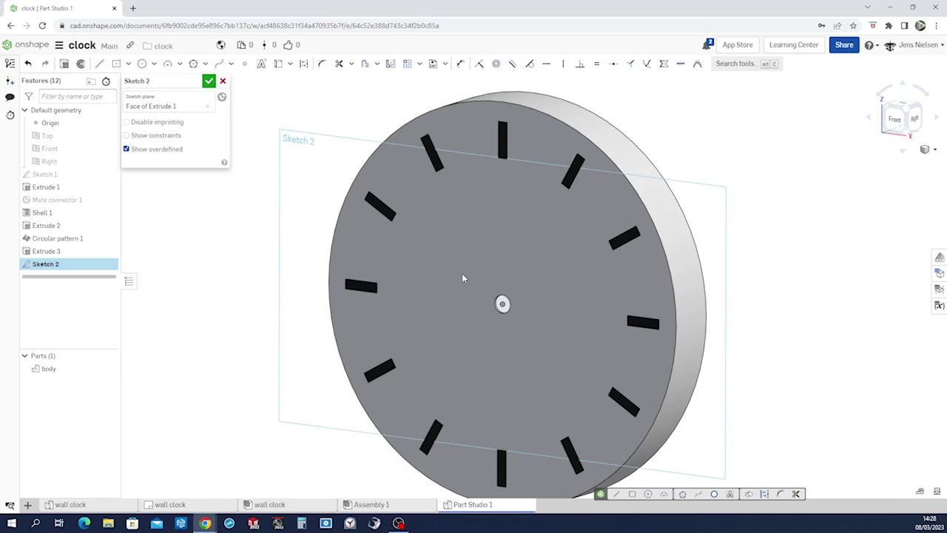
key(u)
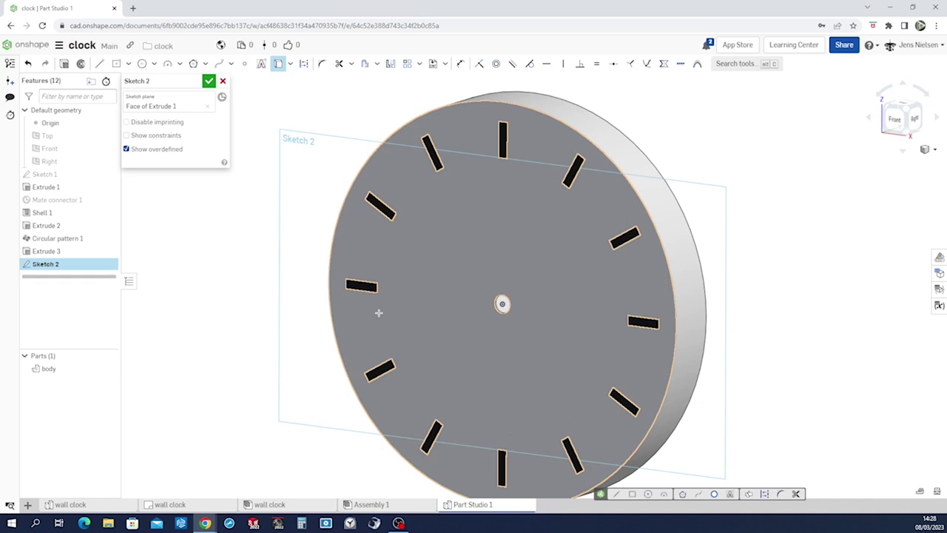
key(s)
click(459, 305)
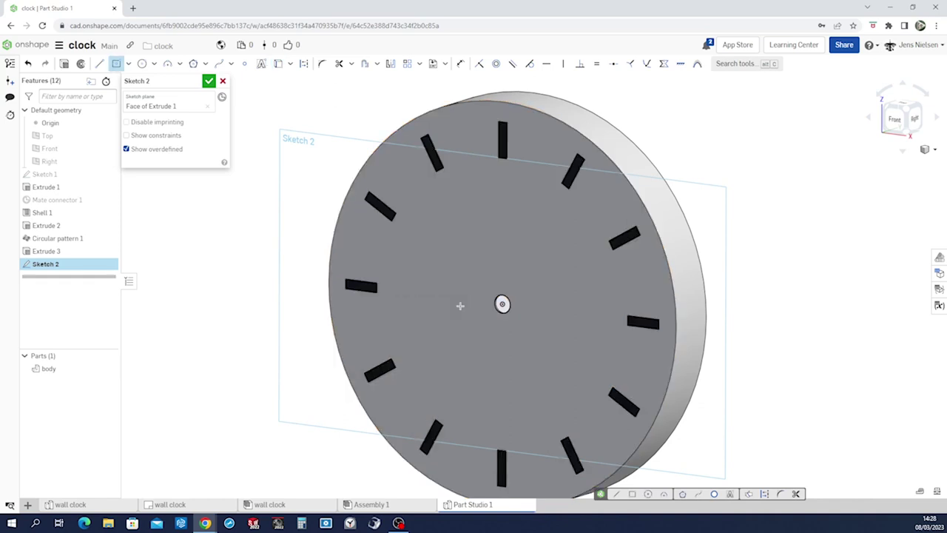
click(506, 211)
click(514, 260)
key(Escape)
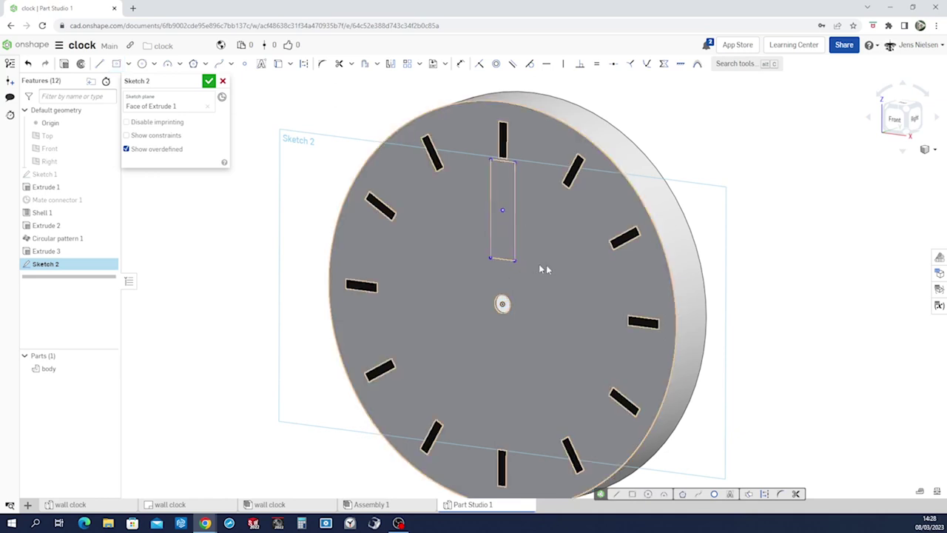
scroll(581, 267, up, 5)
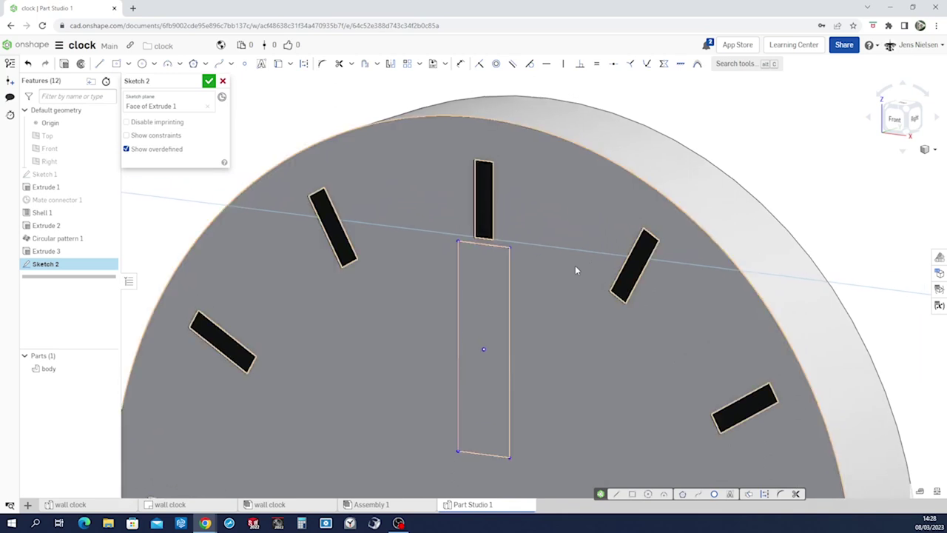
Step: Make the rectangle's top edge equal to the 12 o'clock marker's edge
click(504, 249)
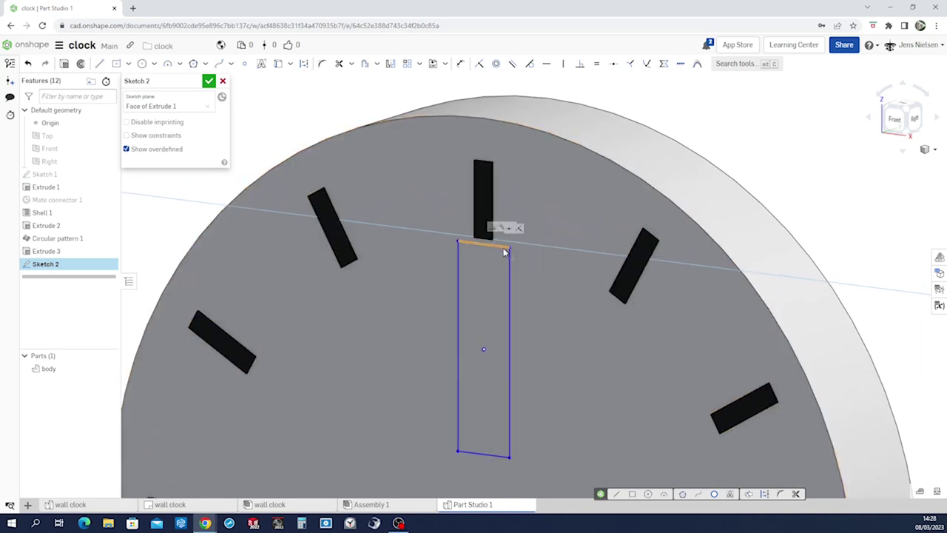
click(485, 162)
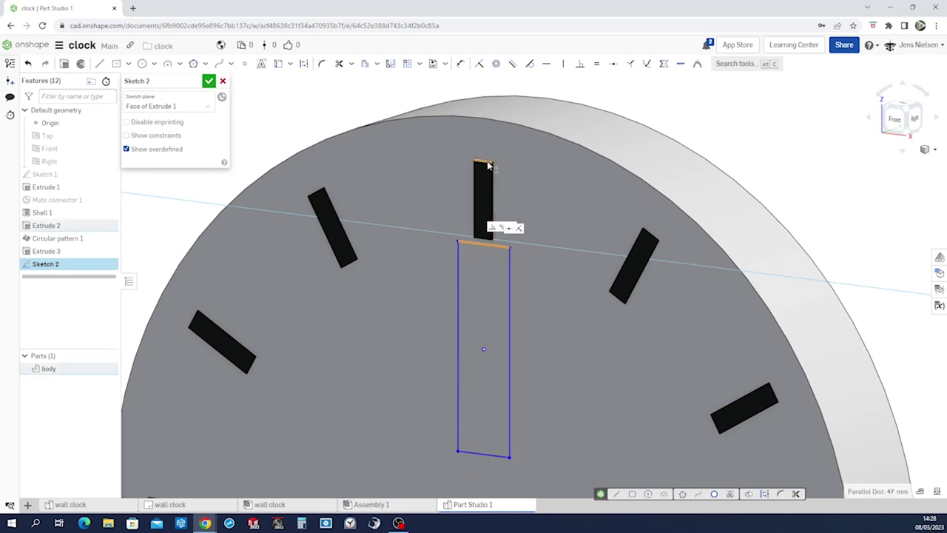
click(598, 64)
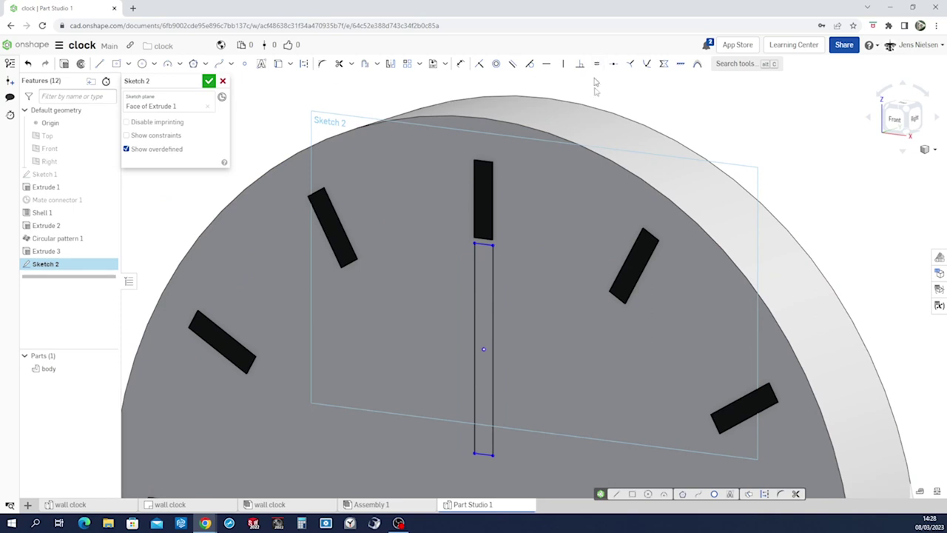
key(n)
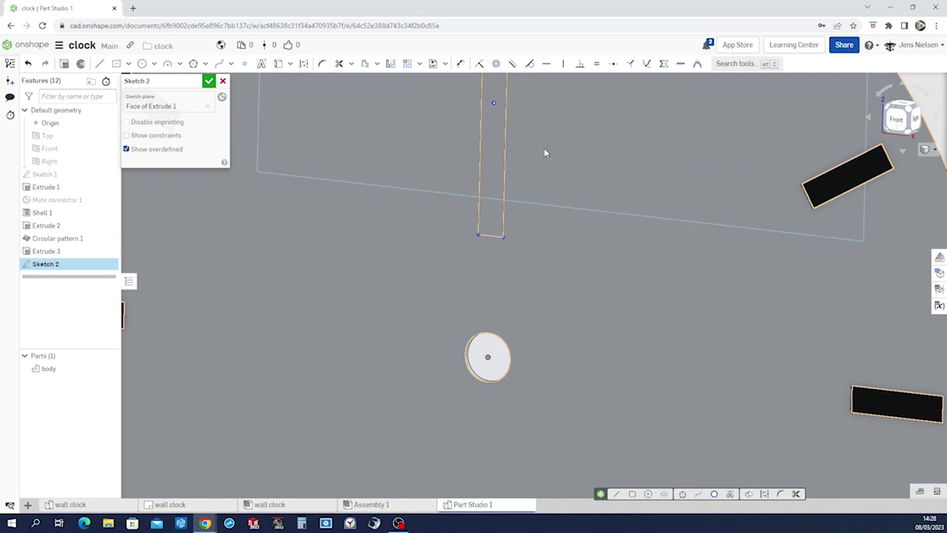
Step: Make the rectangle's bottom edge coincident with the clock's centre point
key(i)
click(490, 249)
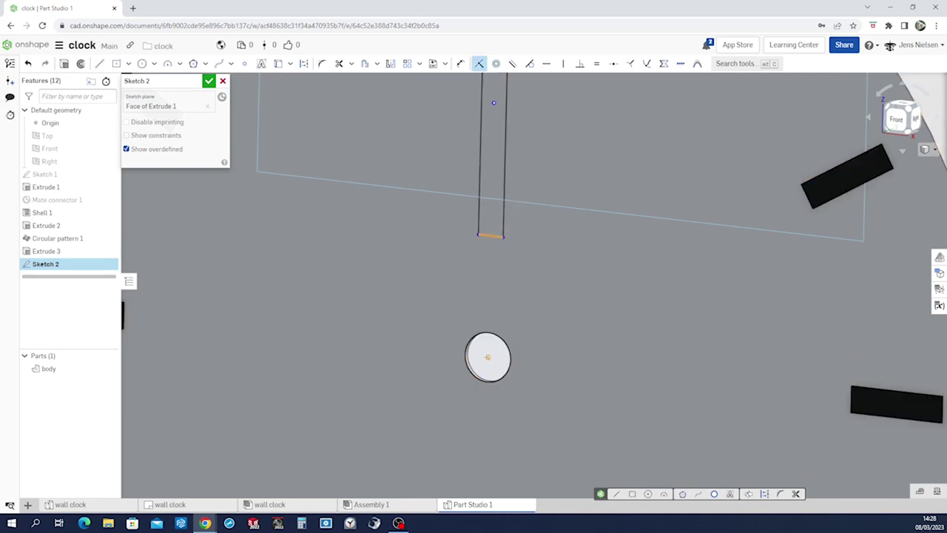
click(487, 358)
scroll(418, 281, down, 5)
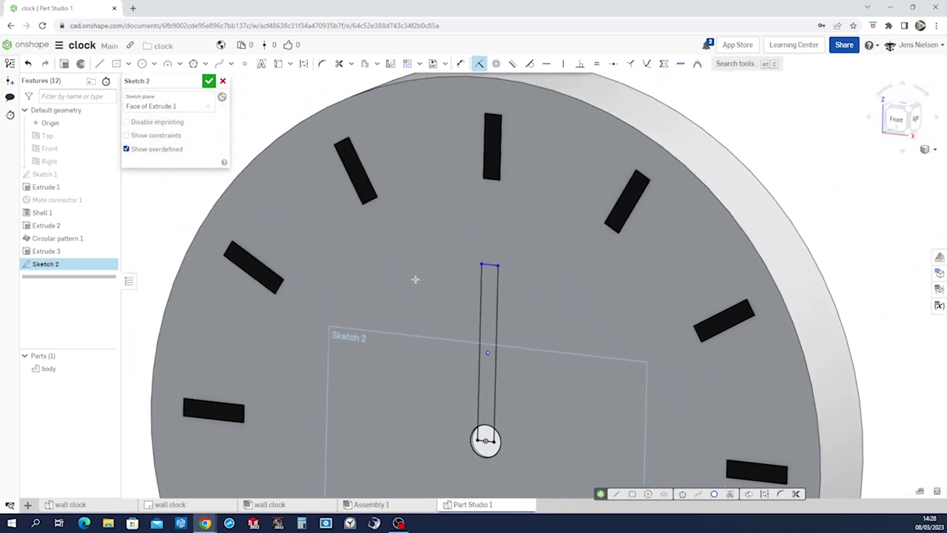
Step: Snap the slot's top end to the 12 o'clock marker and finish Sketch 2
click(498, 264)
click(501, 116)
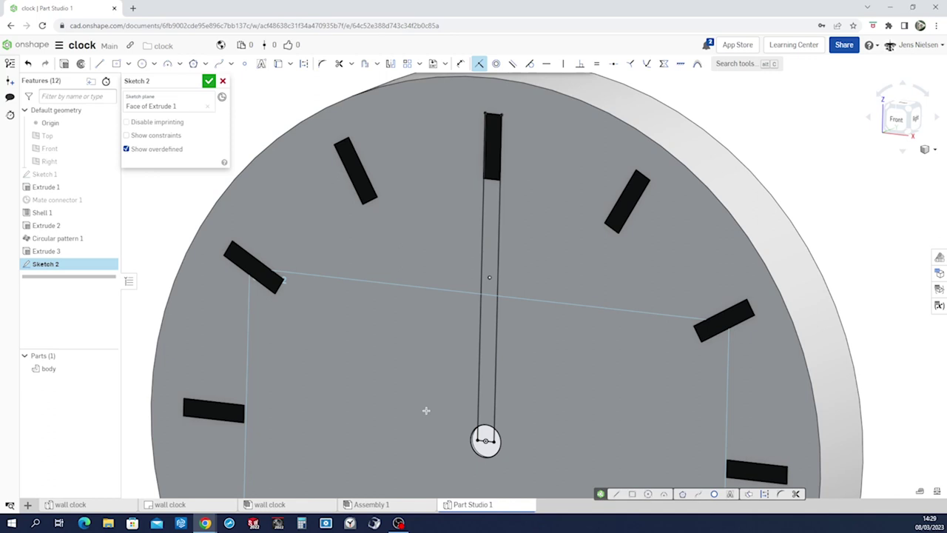
key(Up)
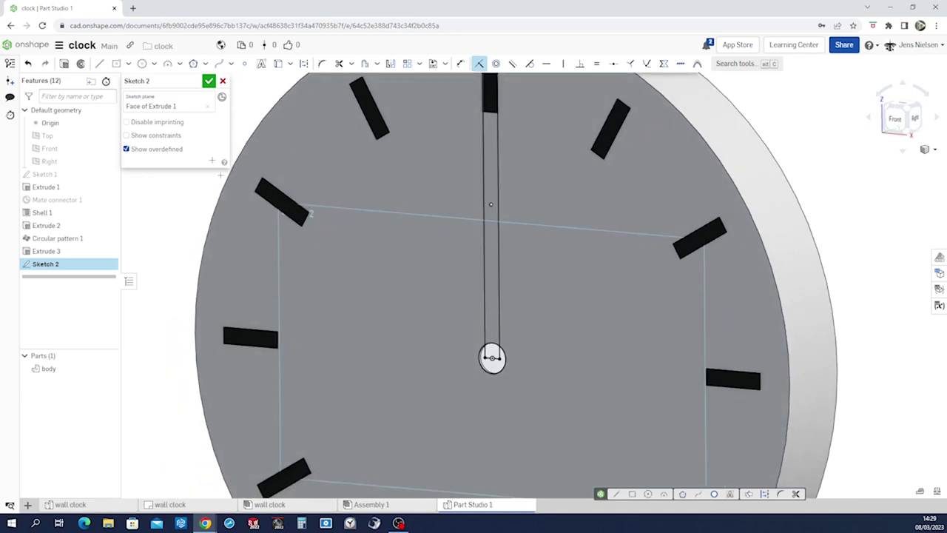
click(210, 81)
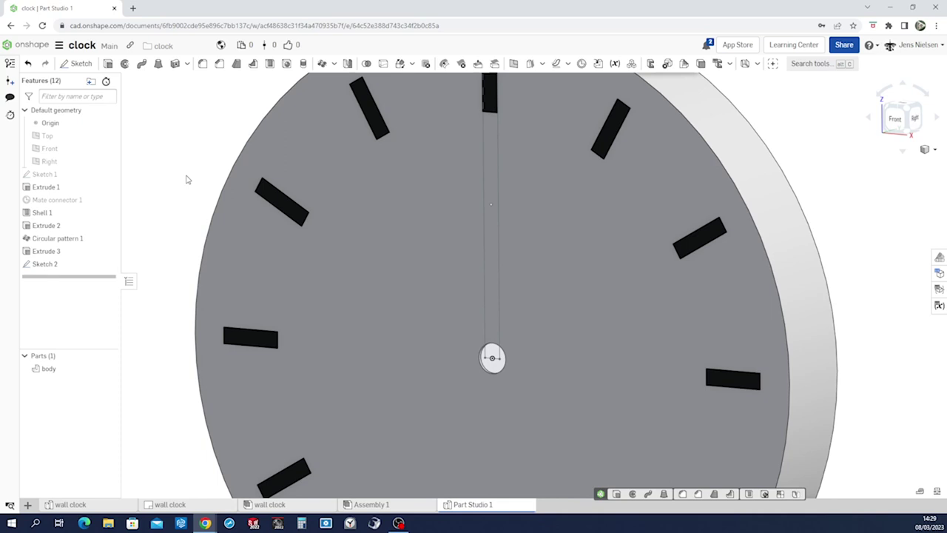
Step: Extrude the hub regions and the hand's long rectangle from Sketch 2
key(shift+e)
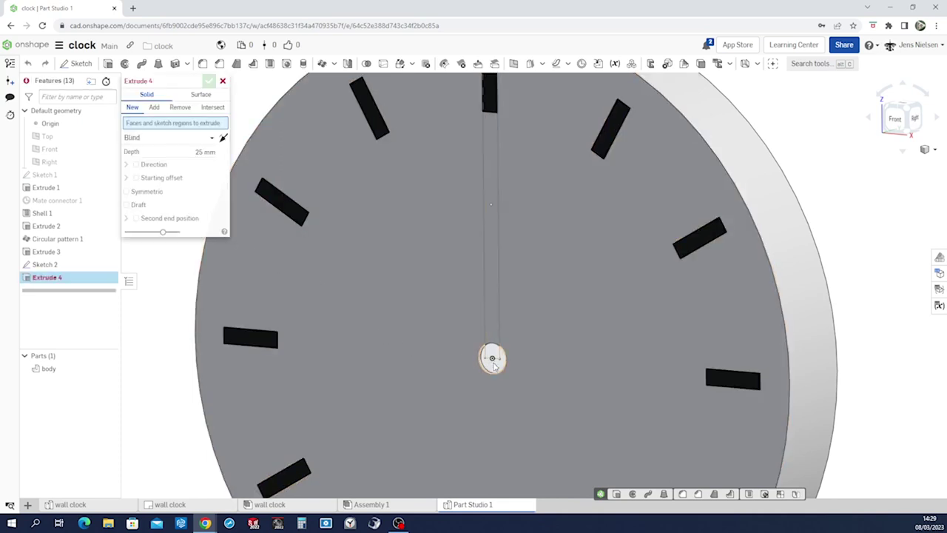
click(492, 358)
click(496, 352)
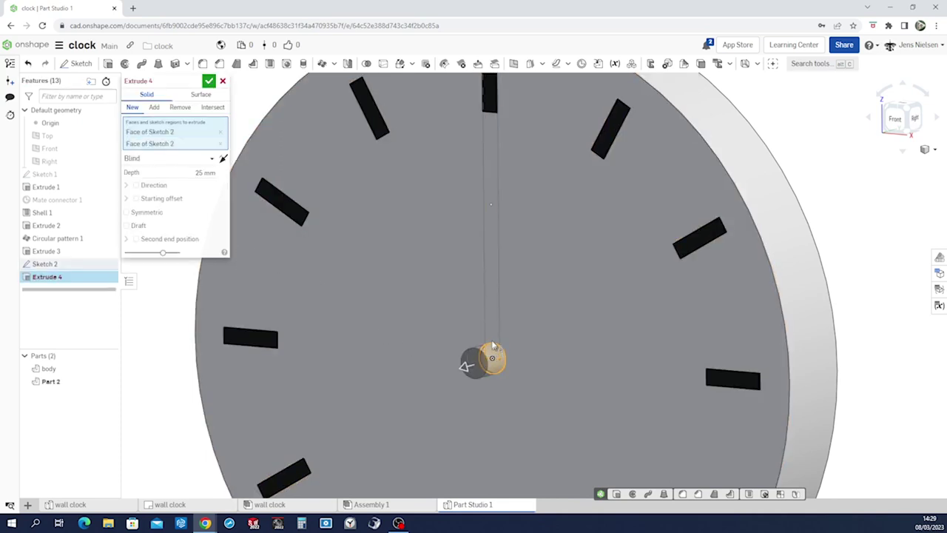
click(492, 332)
right_drag(320, 274, 239, 195)
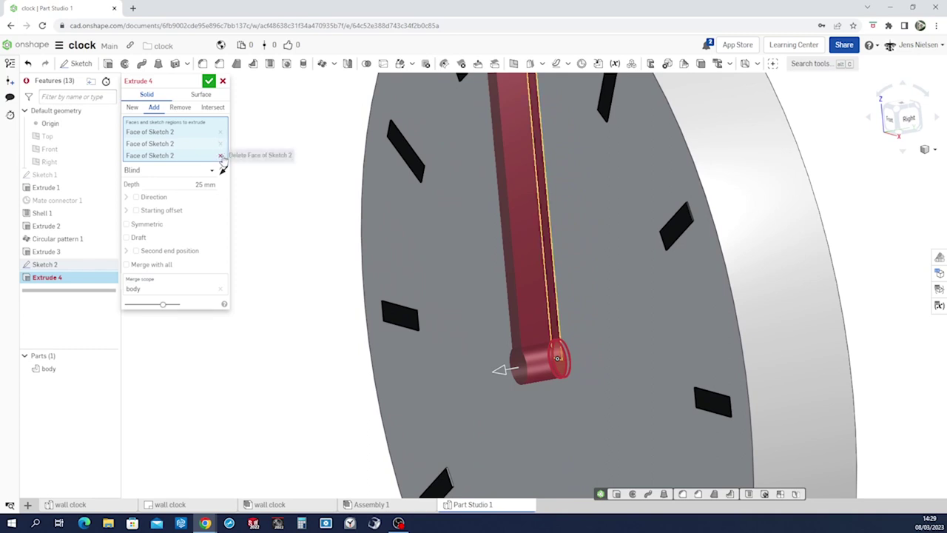
click(220, 157)
click(221, 144)
click(221, 132)
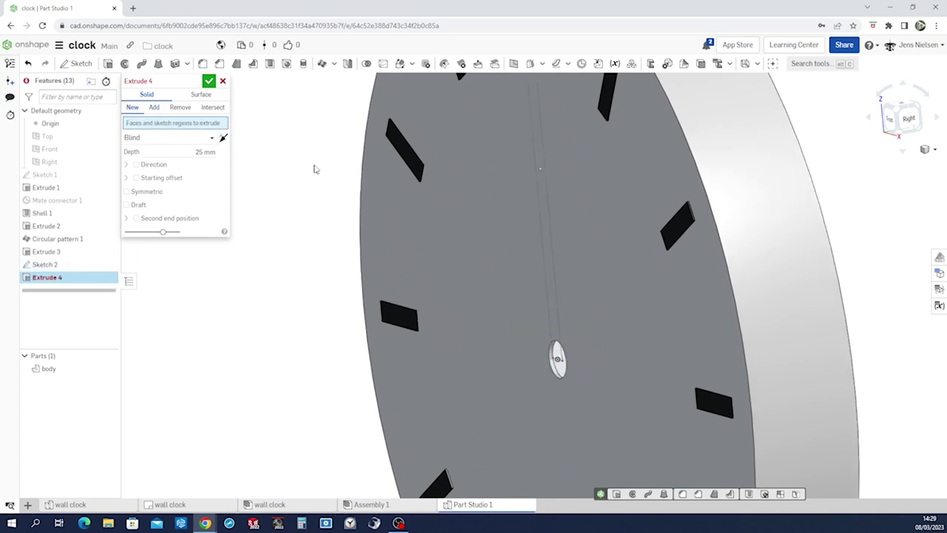
scroll(351, 169, up, 6)
click(529, 280)
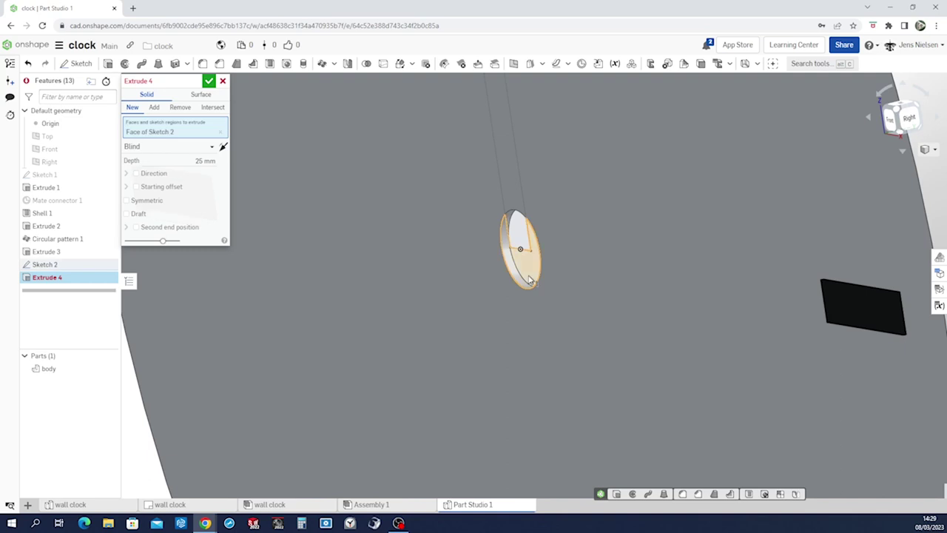
right_drag(522, 236, 449, 212)
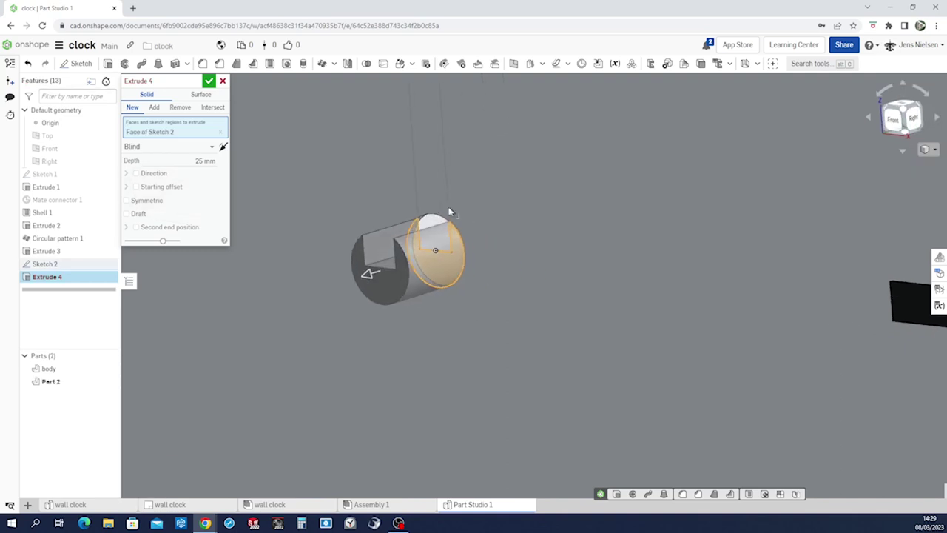
click(435, 219)
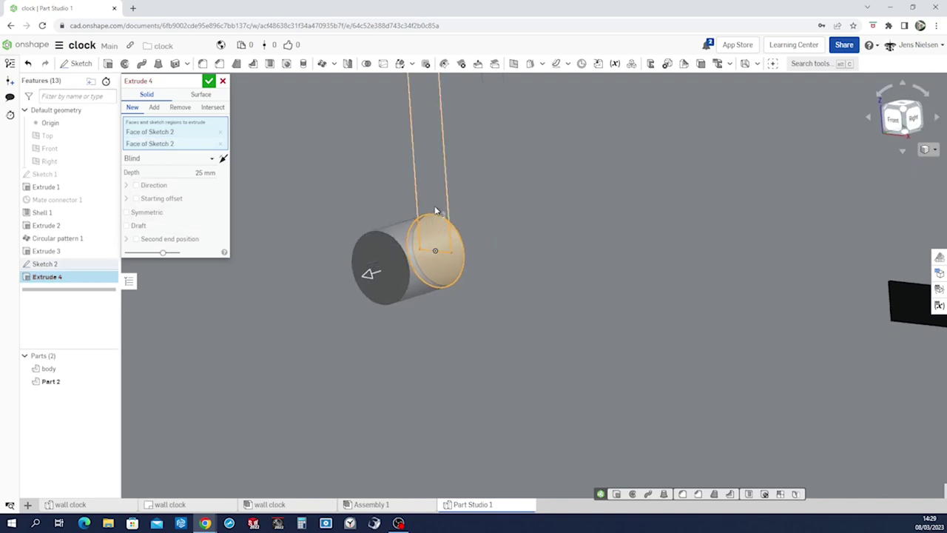
click(435, 211)
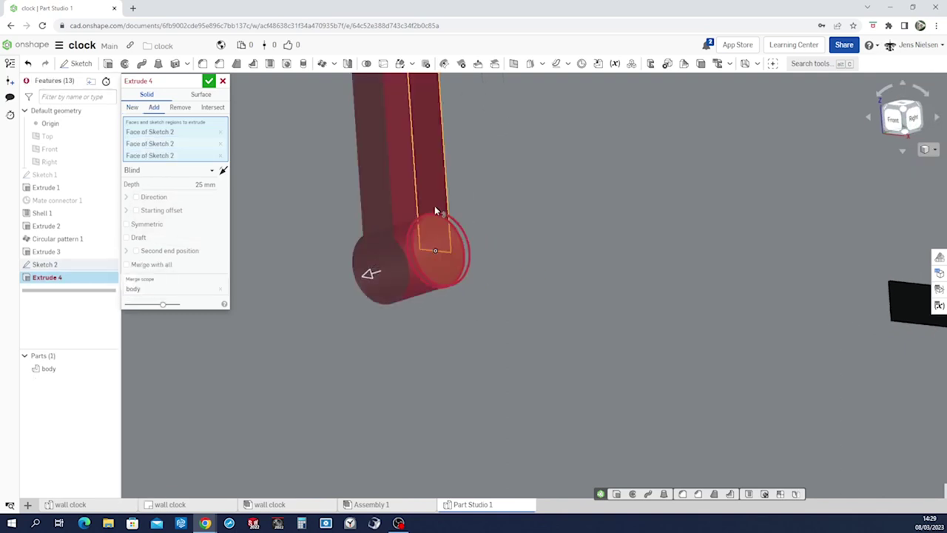
Step: Make the extrude a New part with a 2 mm starting offset and 2 mm depth
click(133, 108)
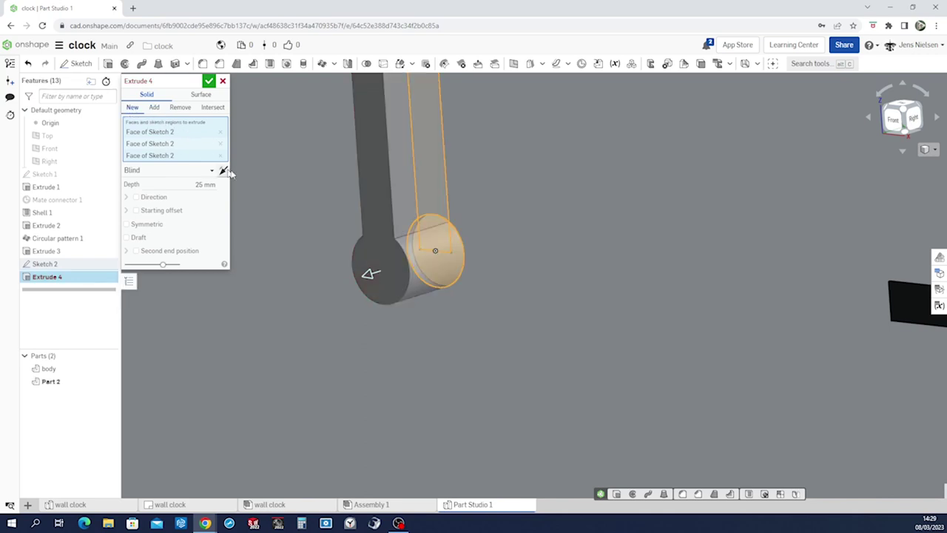
right_drag(226, 172, 264, 185)
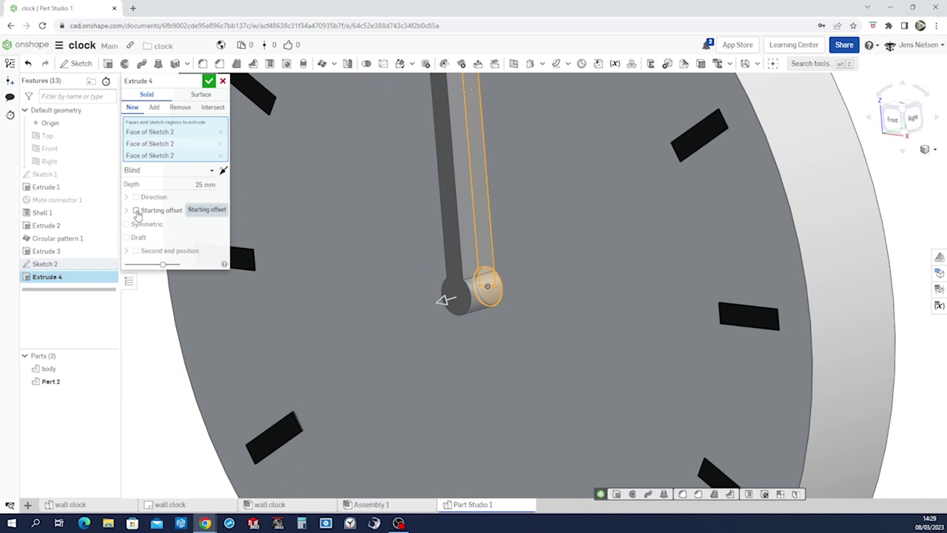
click(137, 211)
click(192, 236)
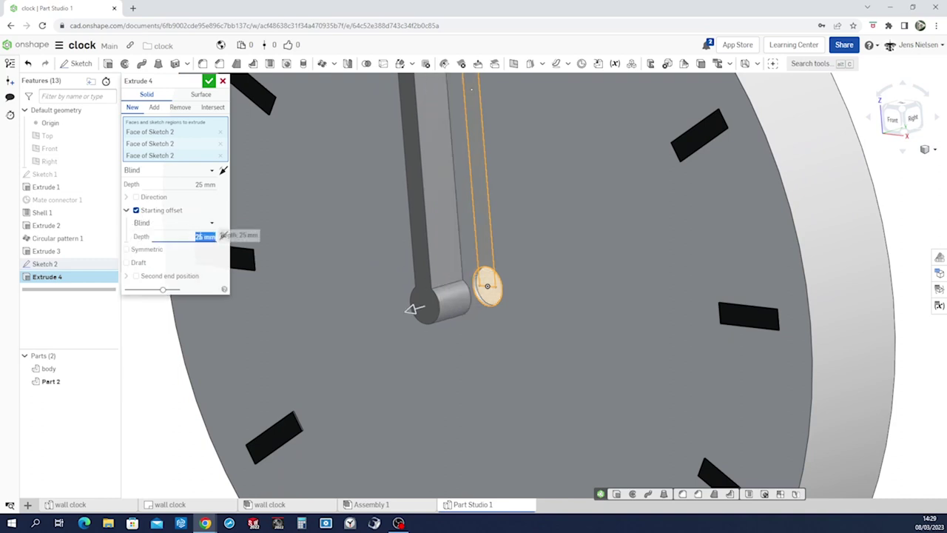
text(2)
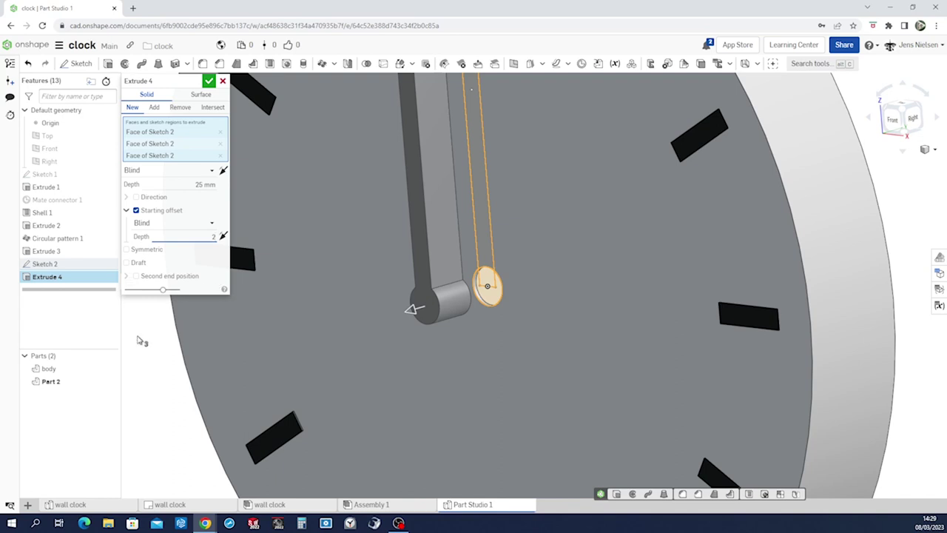
click(194, 185)
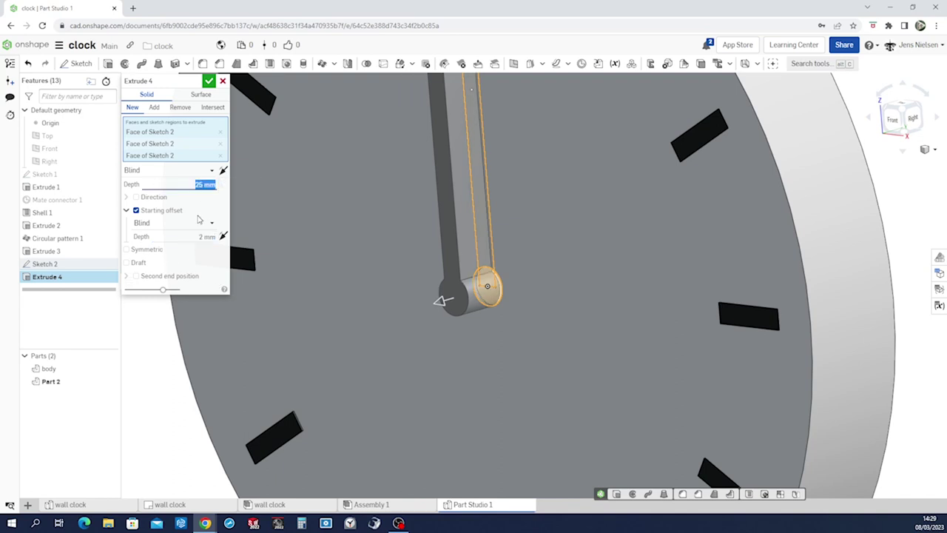
text(2)
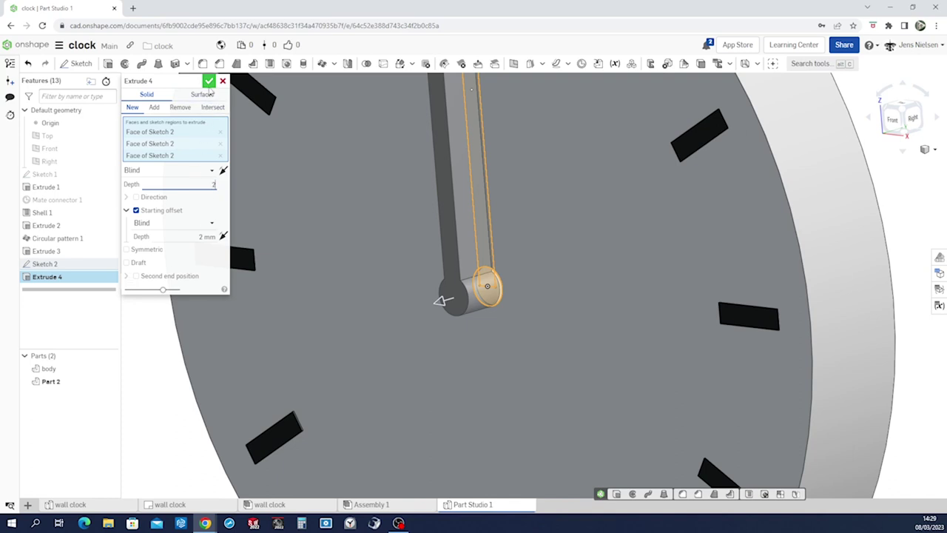
click(210, 81)
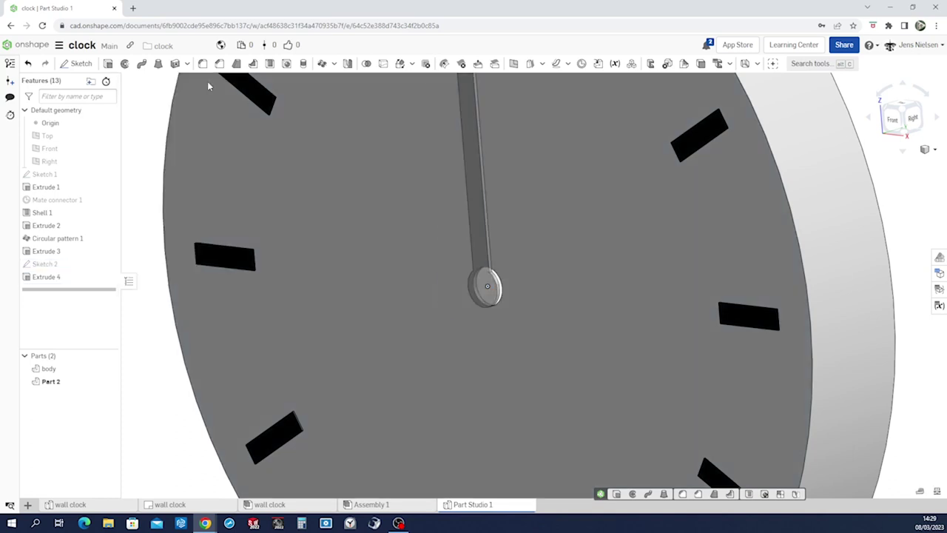
Step: Rename Part 2 to 'minutes'
key(Left)
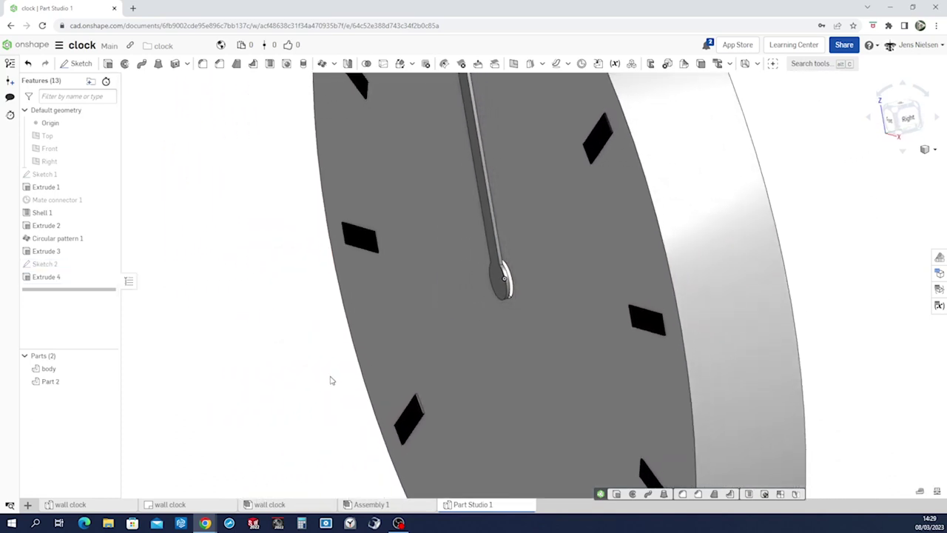
key(Left)
key(Left)
key(Left)
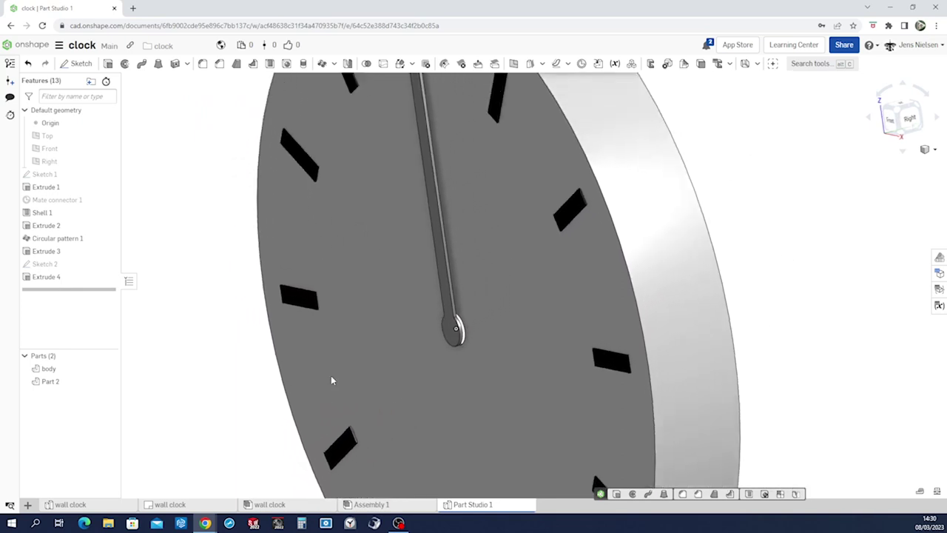
right_click(52, 382)
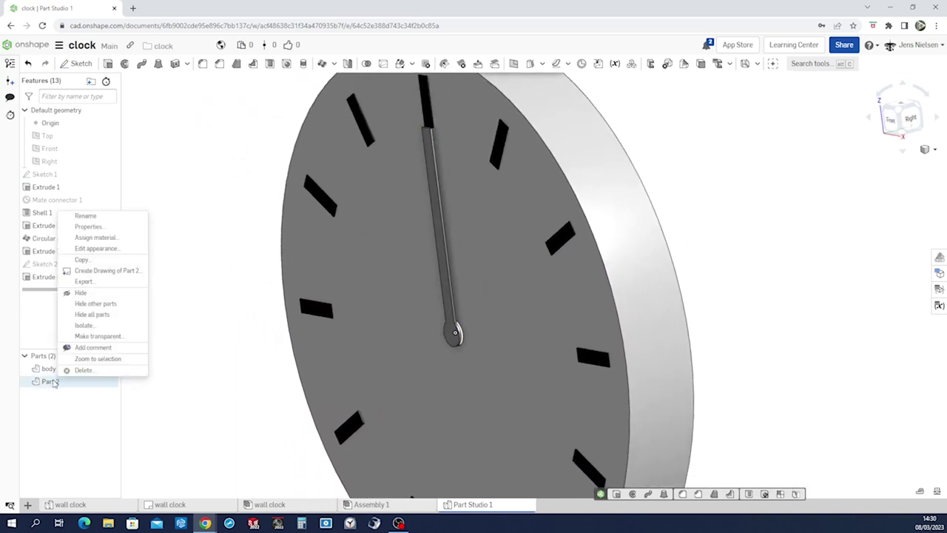
click(86, 217)
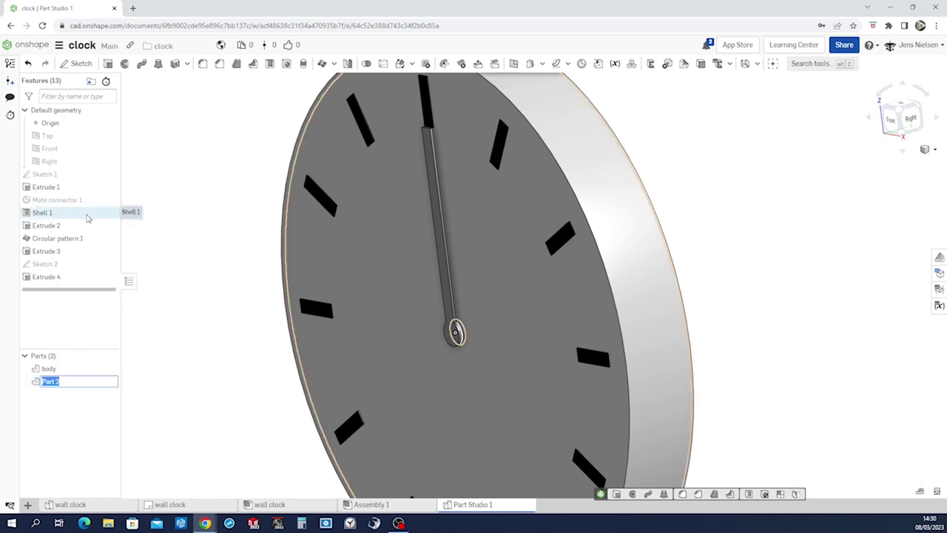
text(minutes)
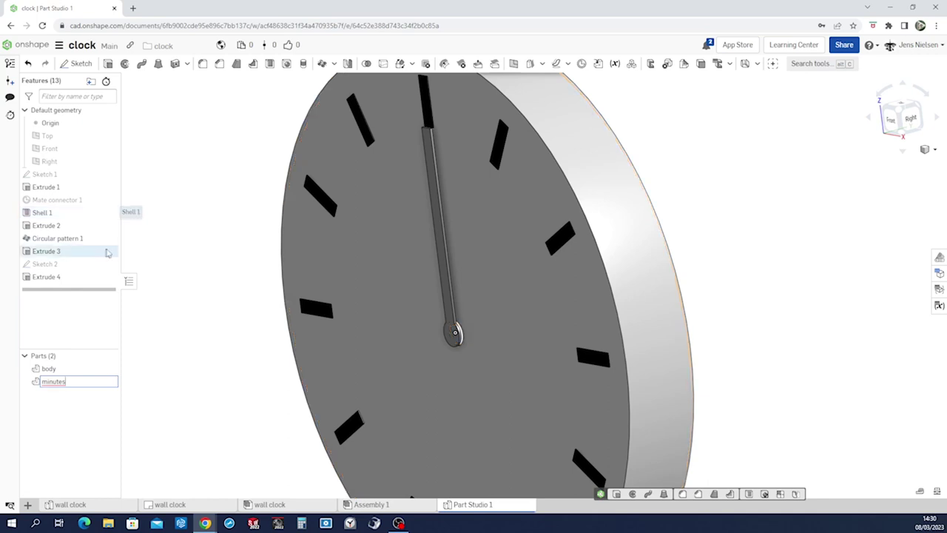
click(197, 385)
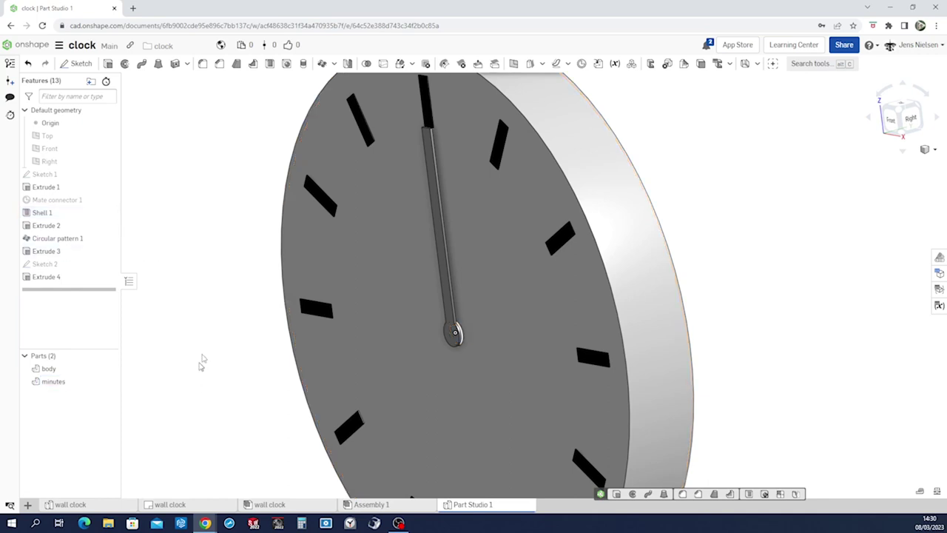
Step: Give the minutes part a black appearance
right_click(40, 383)
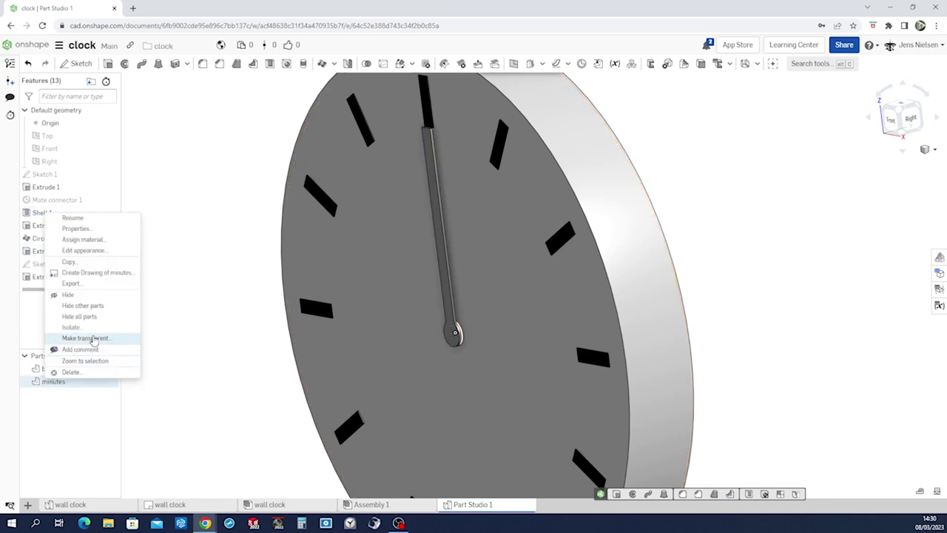
click(93, 252)
click(126, 335)
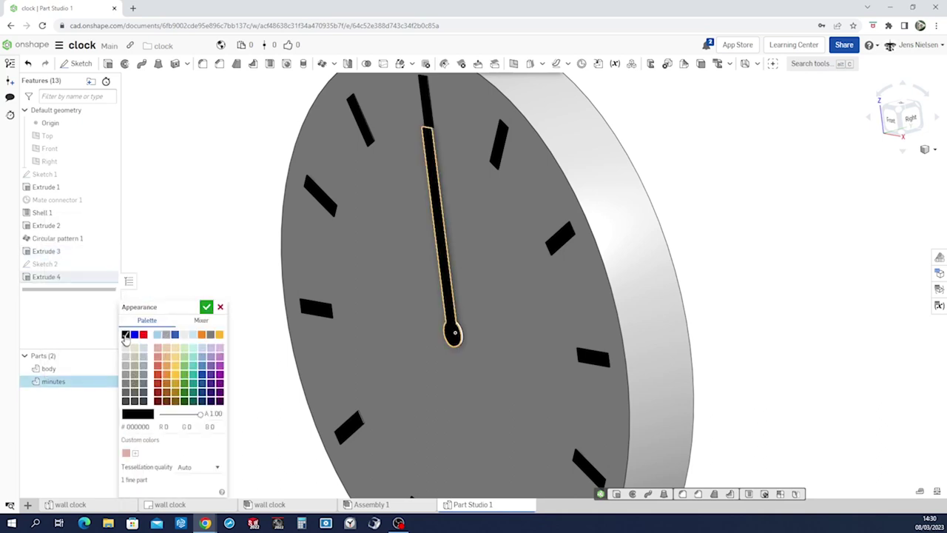
click(207, 307)
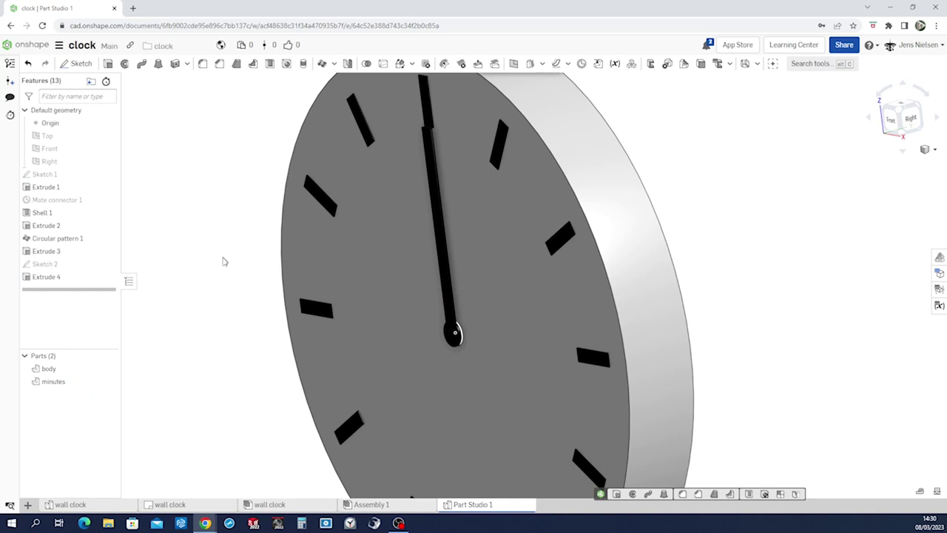
scroll(219, 268, up, 3)
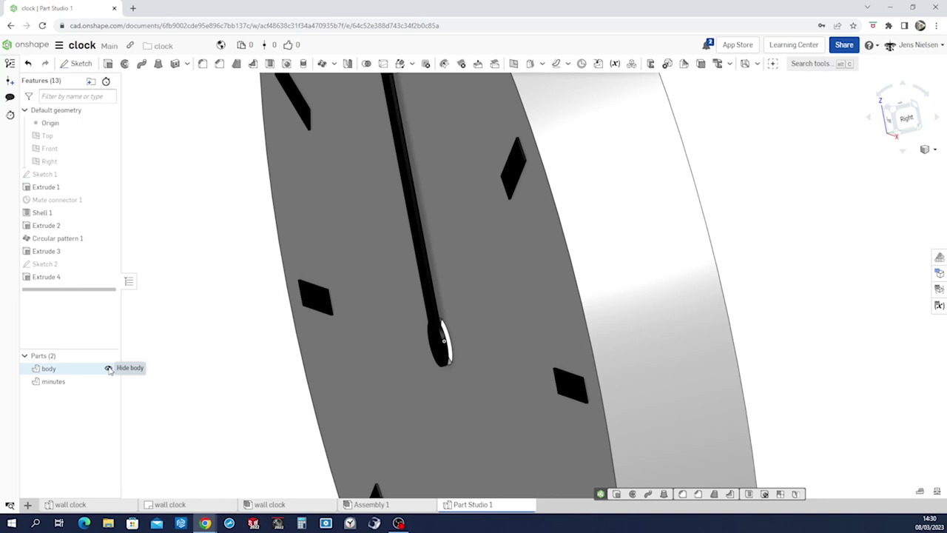
Step: With the body hidden, place Mate connector 2 at the minute hand's origin vertex, then reshow the body
click(108, 368)
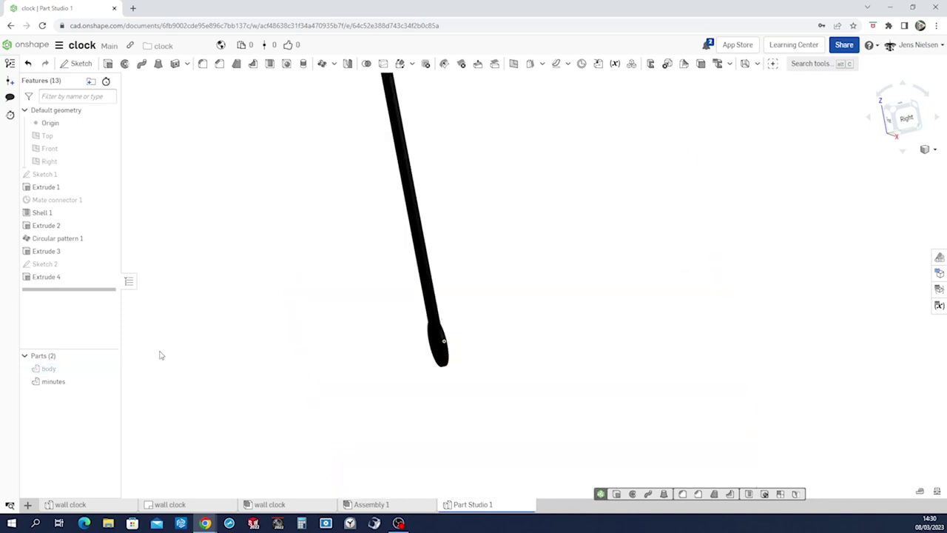
key(m)
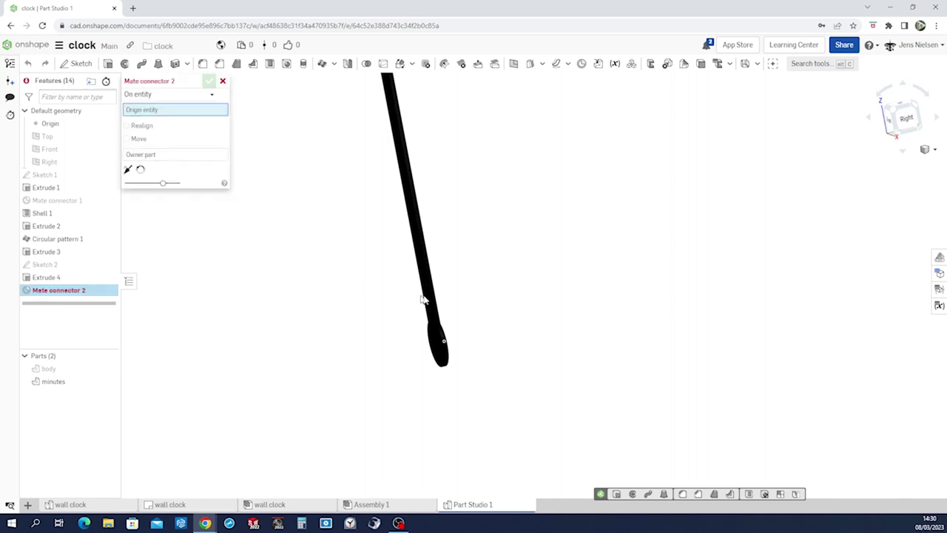
right_drag(478, 326, 338, 248)
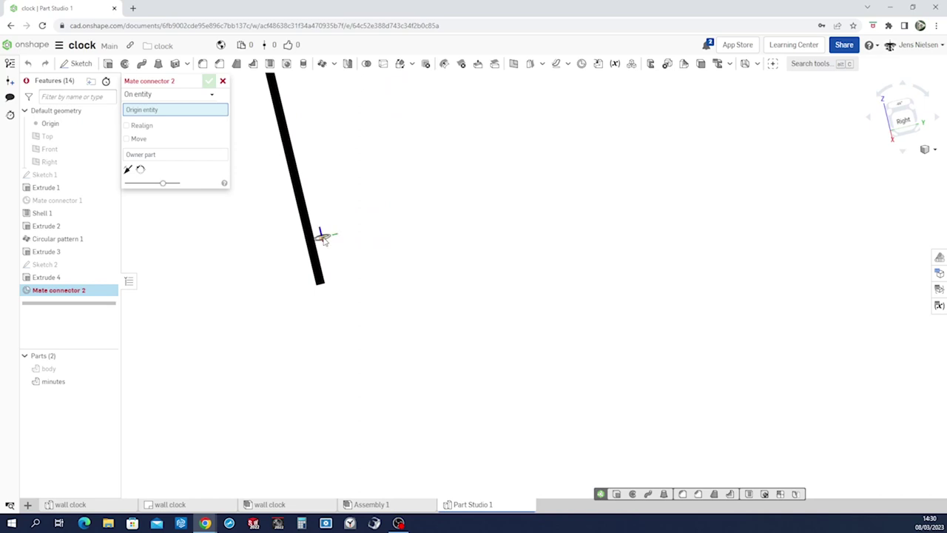
click(323, 238)
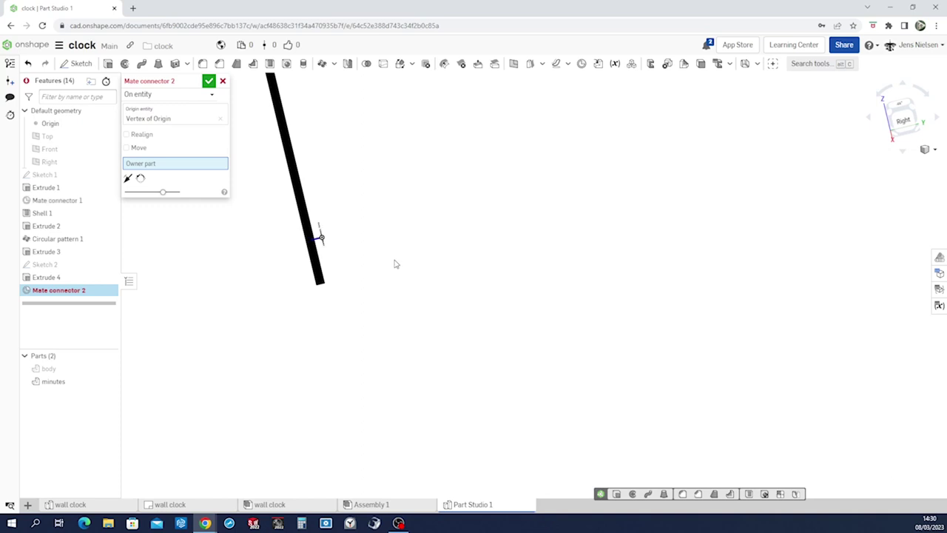
mouse_move(395, 264)
right_down()
mouse_move(418, 273)
mouse_move(398, 274)
right_up()
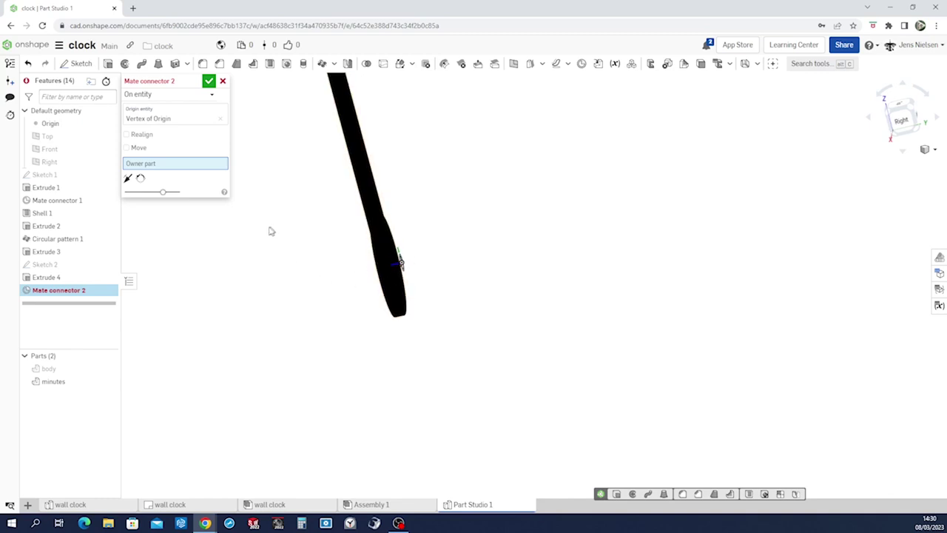
right_drag(258, 225, 415, 265)
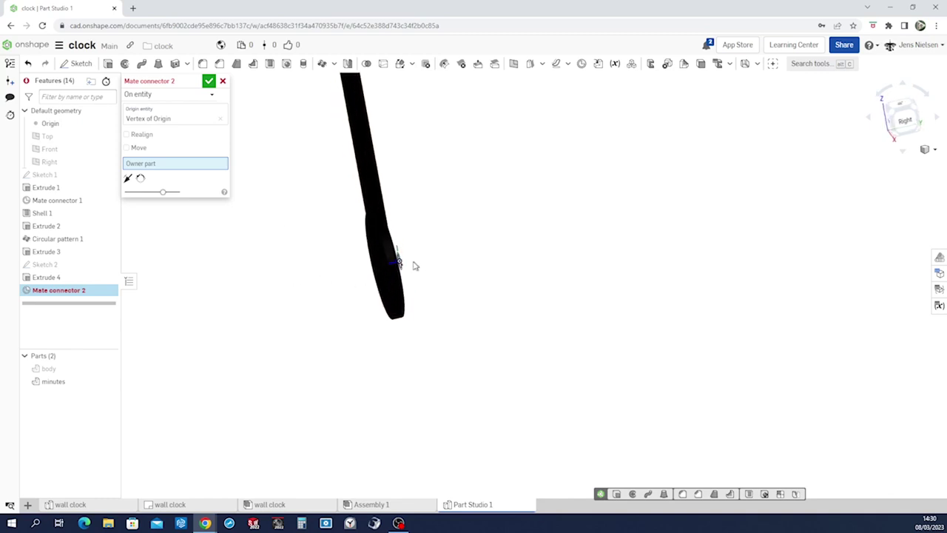
click(208, 82)
key(Left)
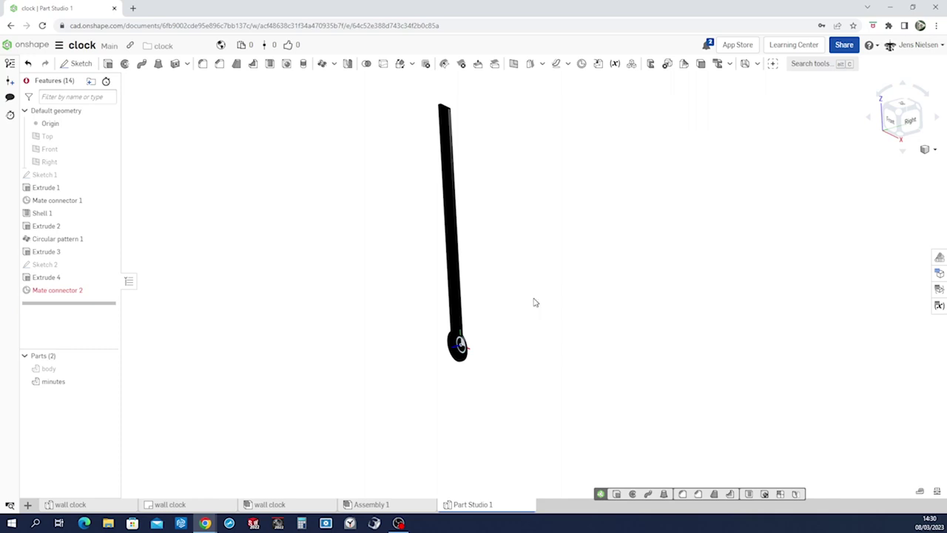
click(111, 369)
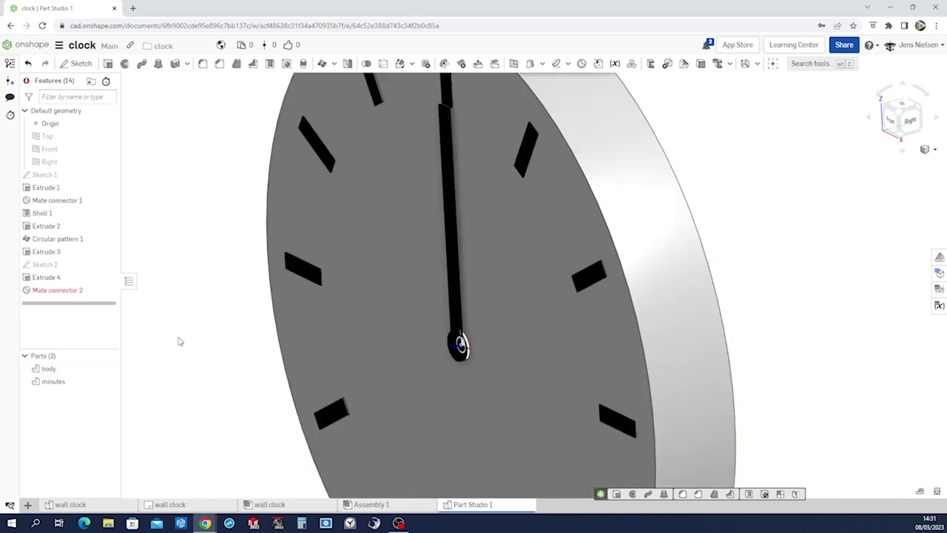
Step: Set the minutes hand as Mate connector 2's owner part, then hide the body
mouse_move(81, 294)
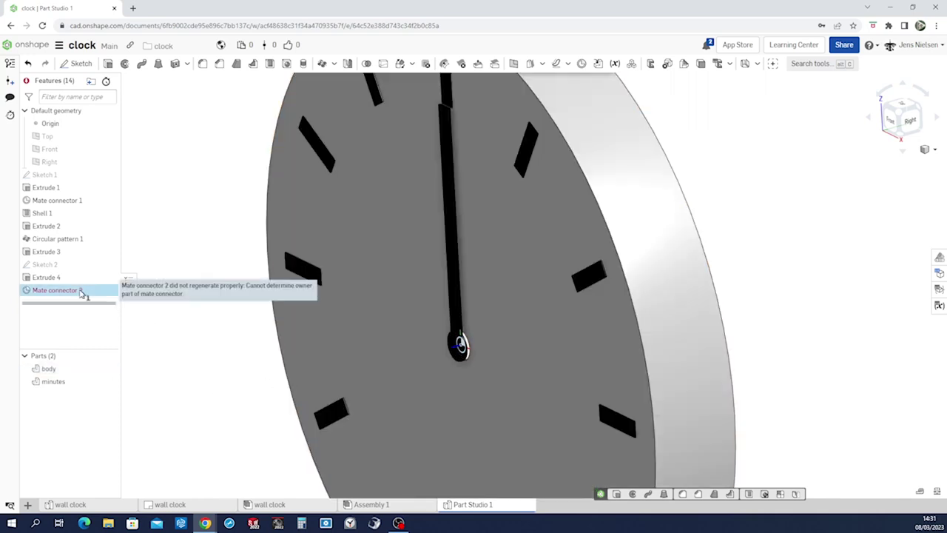
right_click(81, 293)
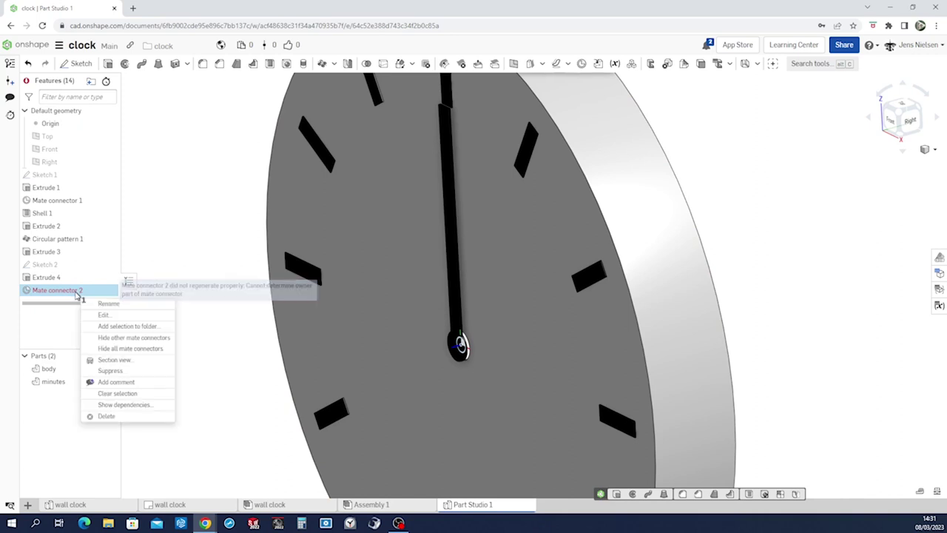
click(103, 316)
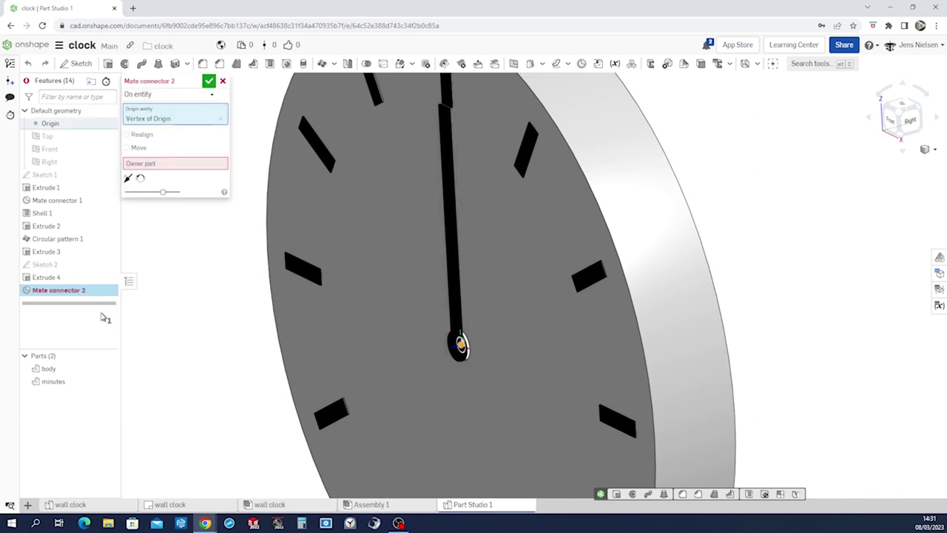
click(175, 171)
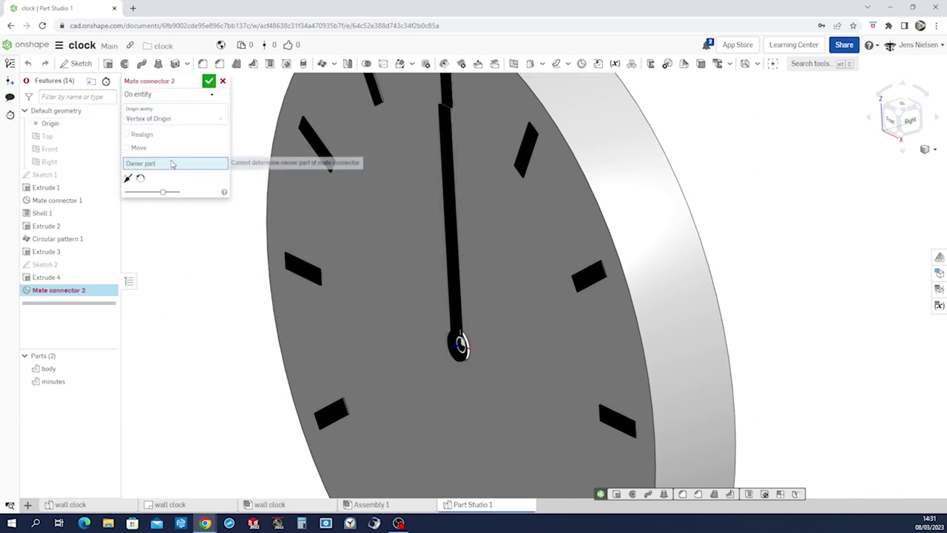
click(455, 282)
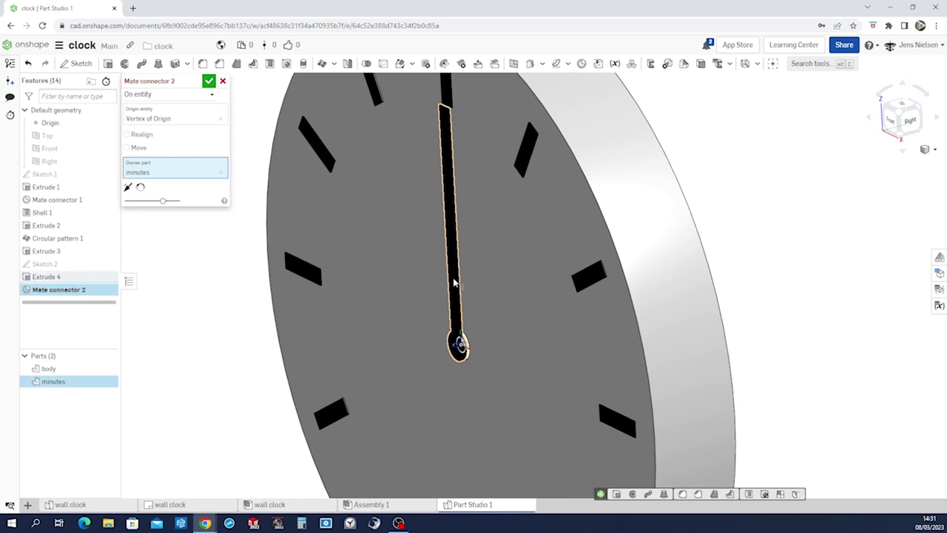
click(211, 82)
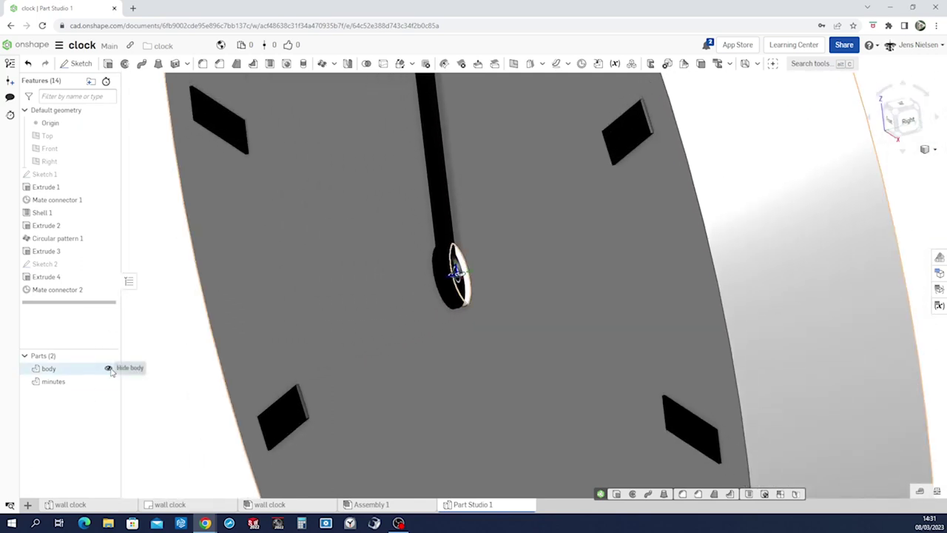
click(108, 368)
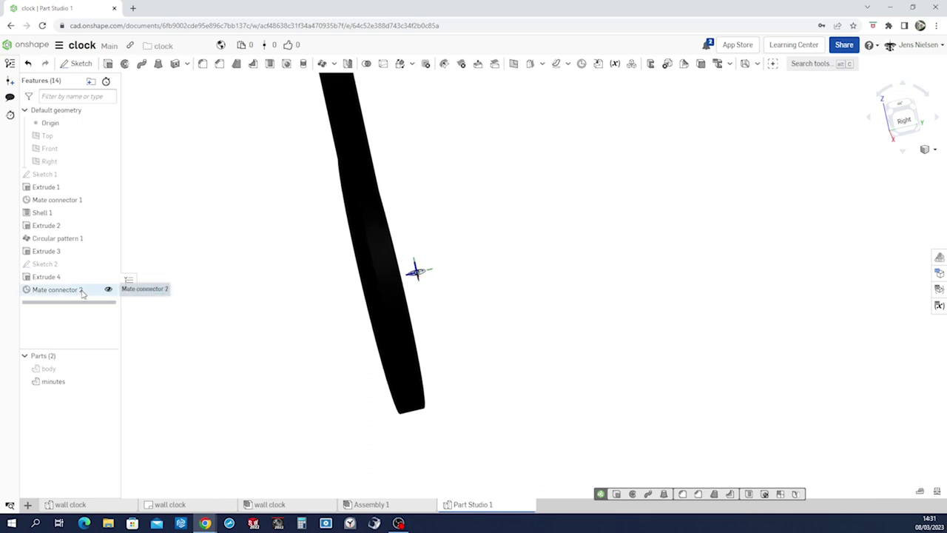
Step: Hide Mate connector 1, rotate Mate connector 2 by 90° about X, then show the body
click(108, 201)
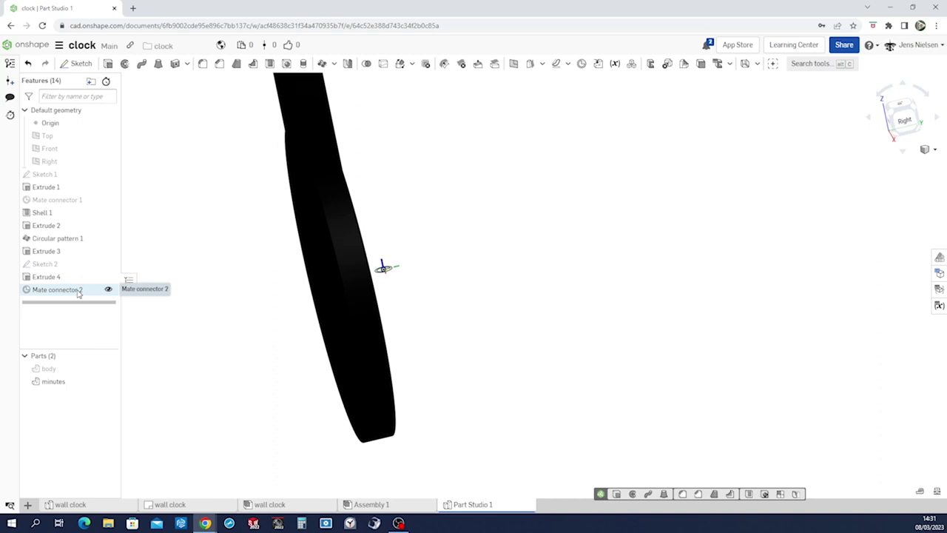
right_click(79, 291)
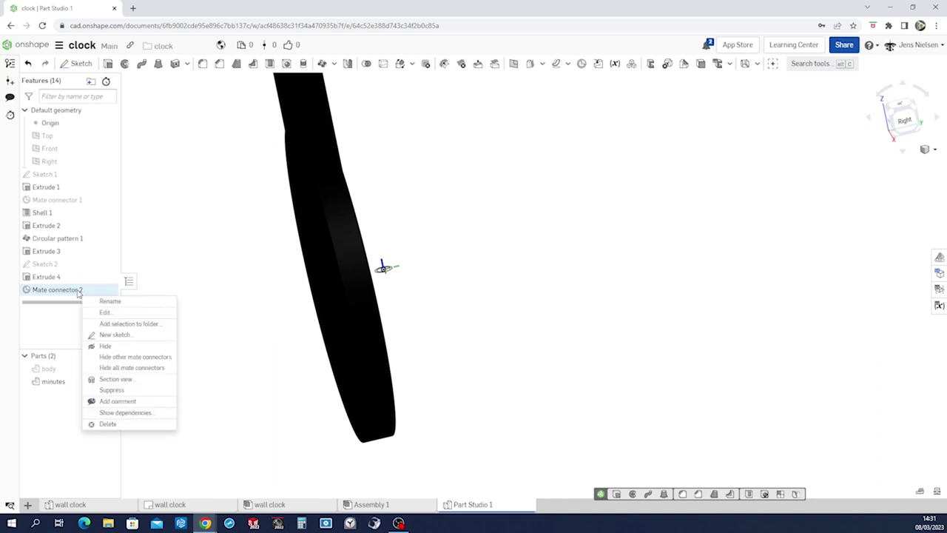
click(105, 312)
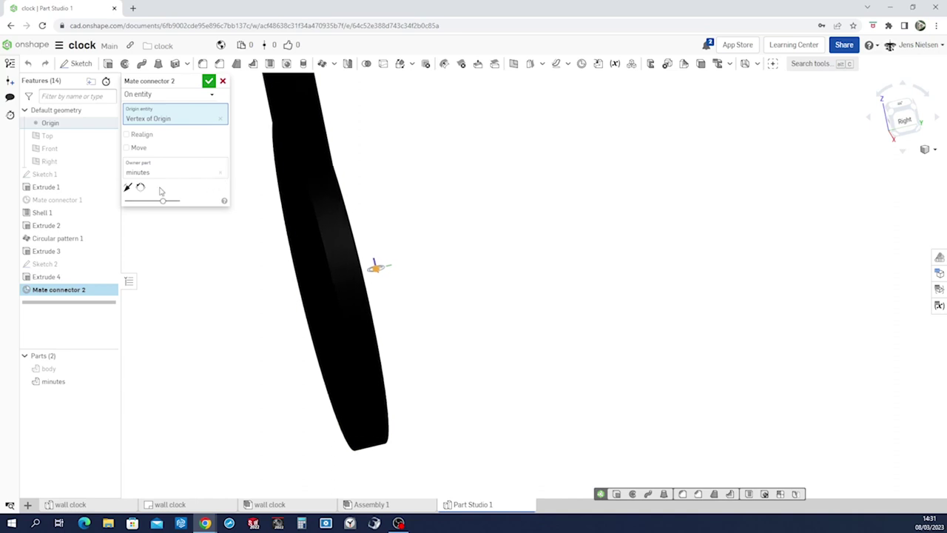
click(127, 148)
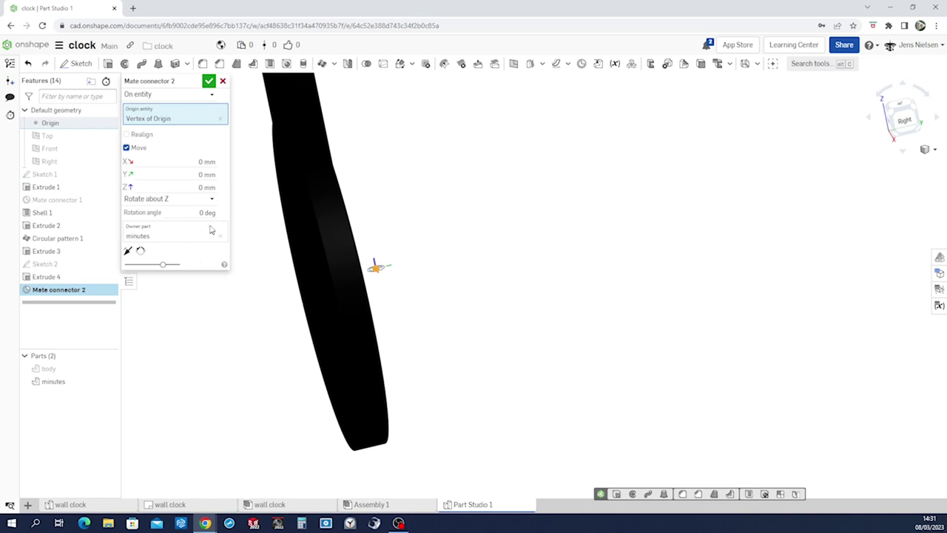
click(211, 200)
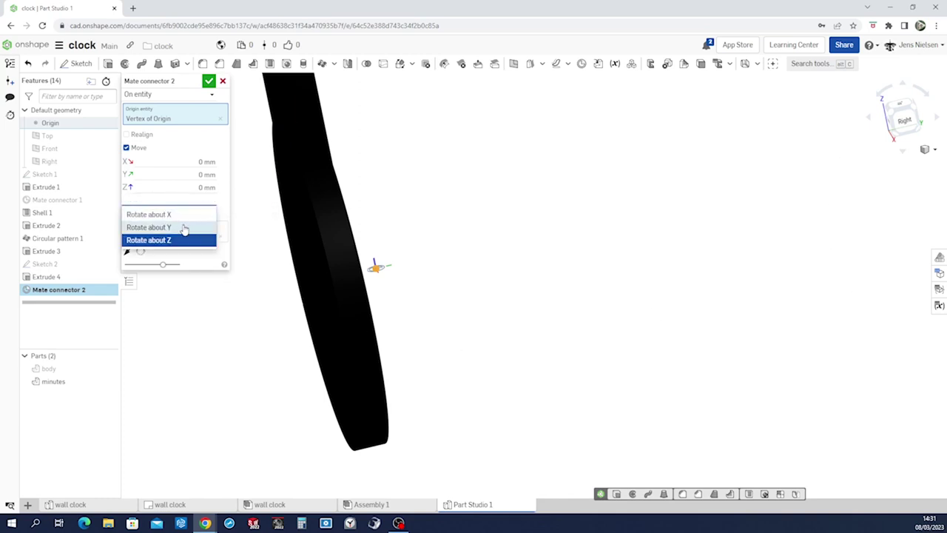
click(185, 214)
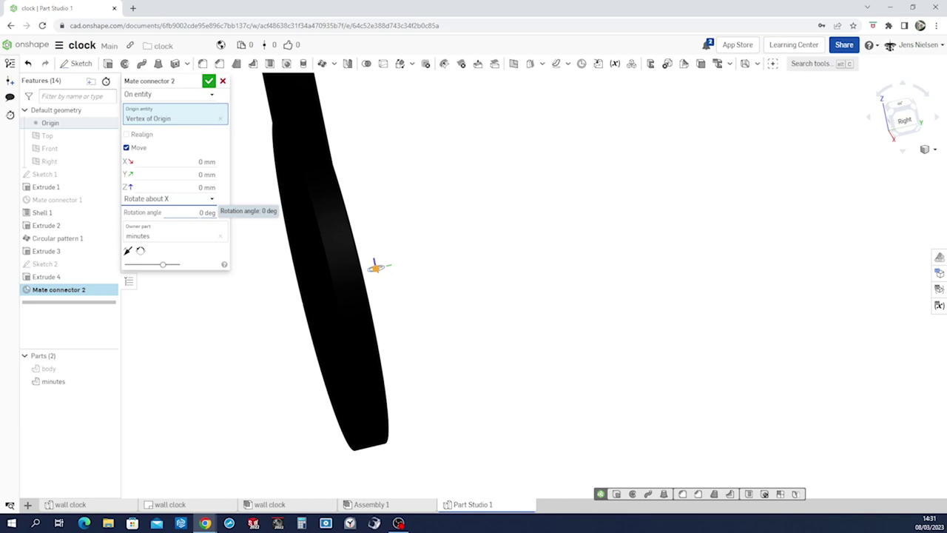
click(199, 213)
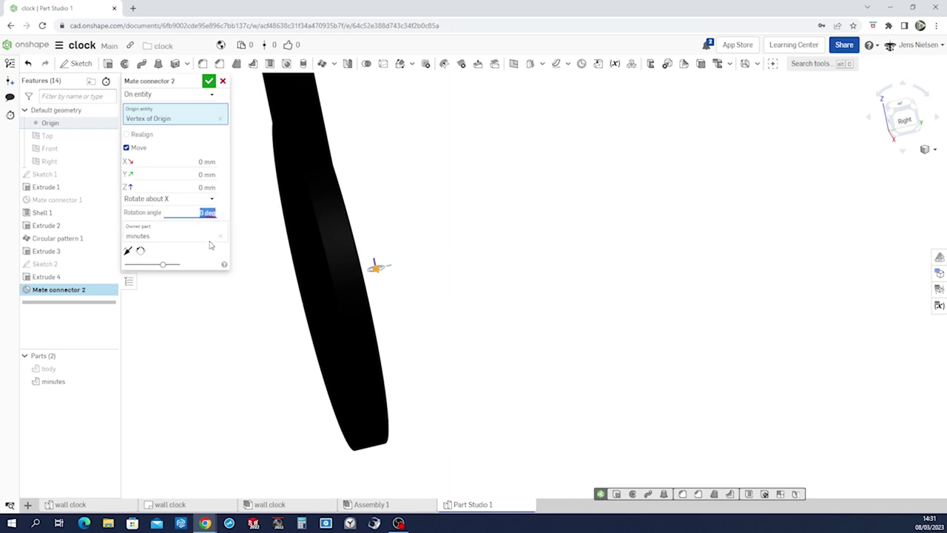
text(90)
key(Return)
click(209, 82)
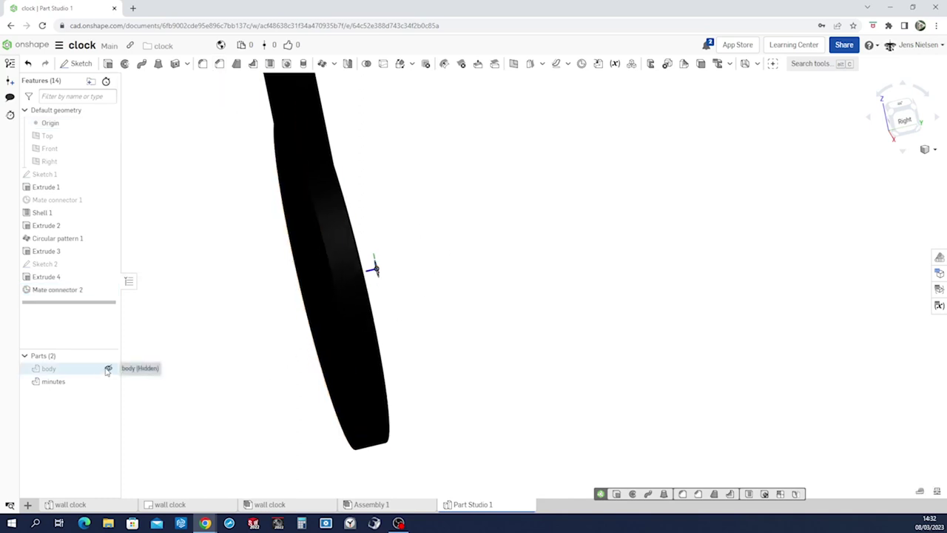
click(108, 368)
Step: Face the clock front-on and start a new sketch on its grey face
right_drag(293, 388, 502, 377)
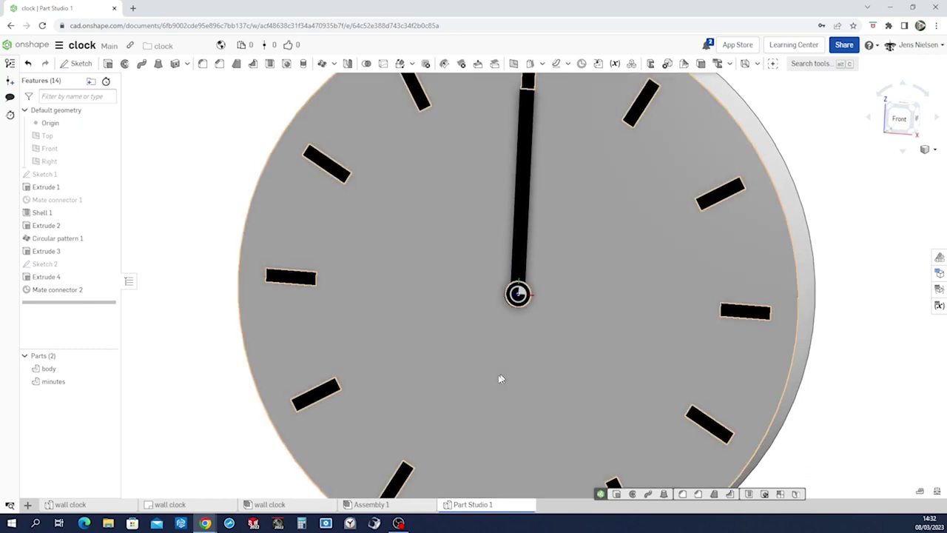
click(452, 318)
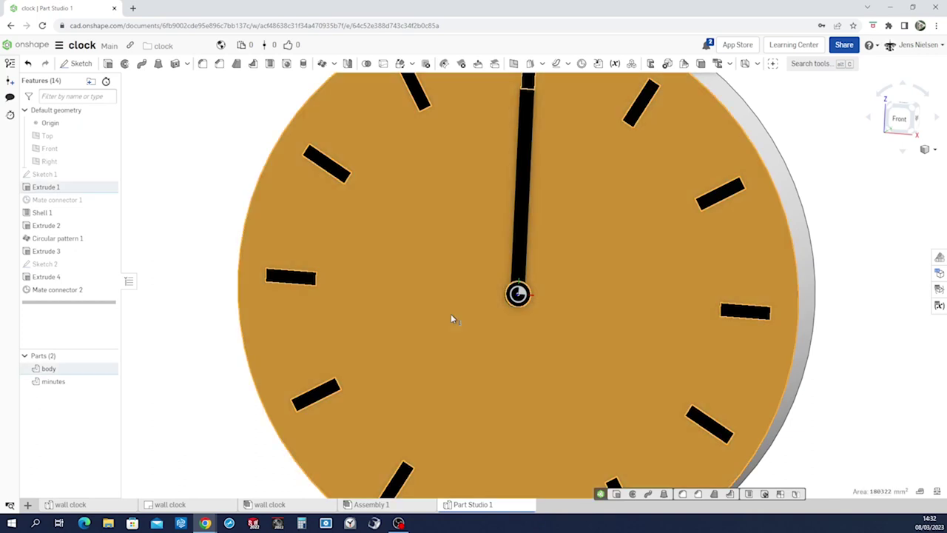
key(s)
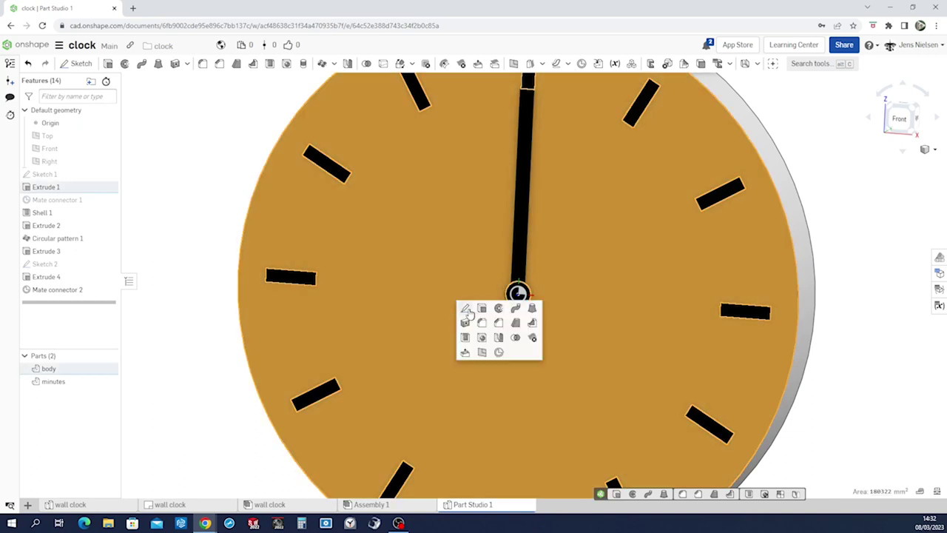
click(467, 309)
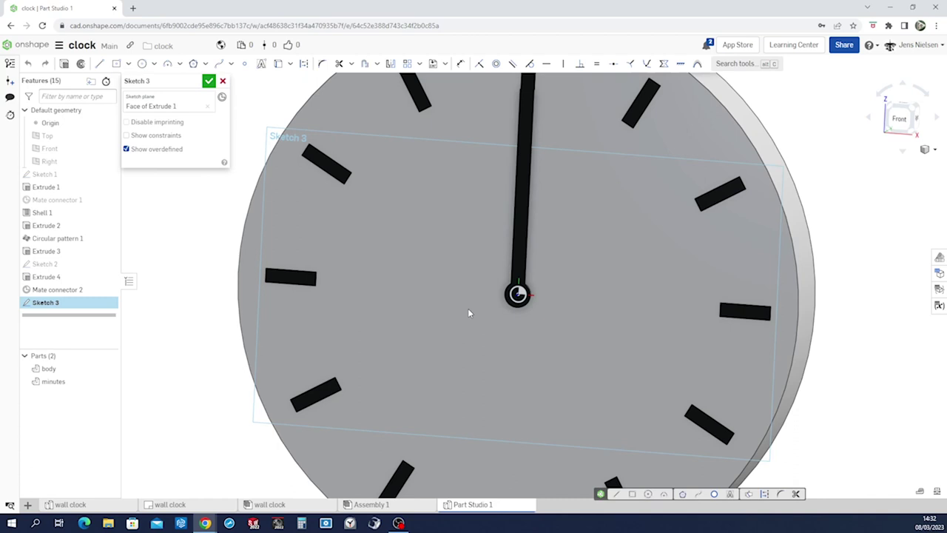
Step: Draw a Ø53 circle around the hub and a center-point rectangle toward 3 o'clock
key(c)
click(518, 294)
click(543, 312)
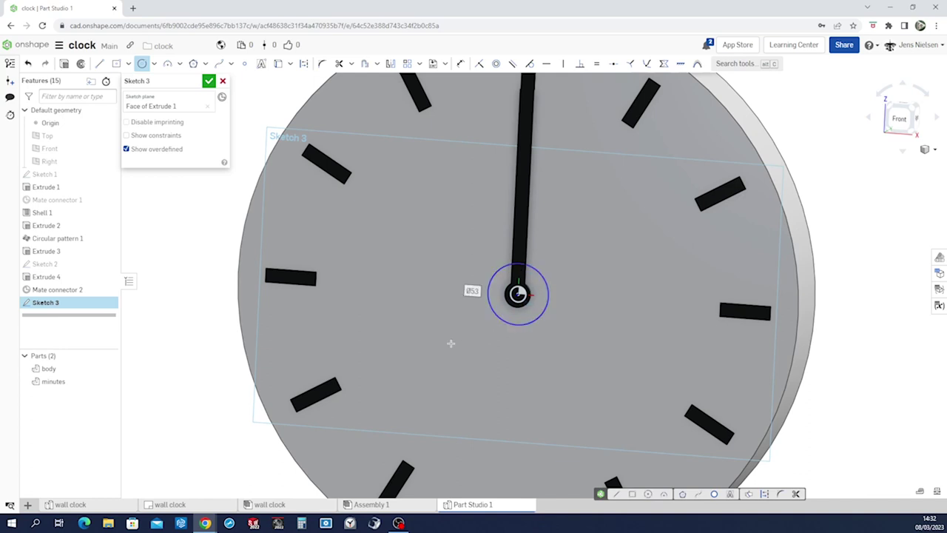
key(s)
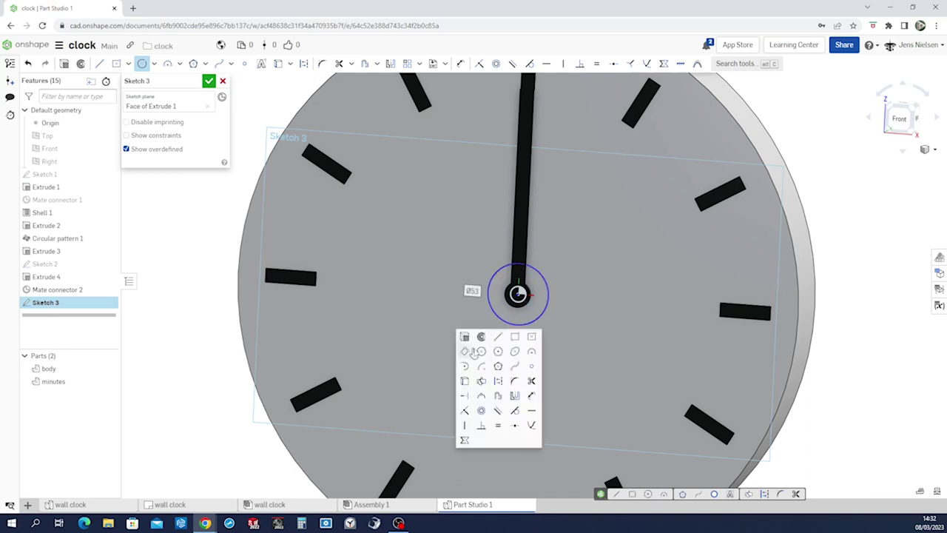
click(535, 341)
click(644, 303)
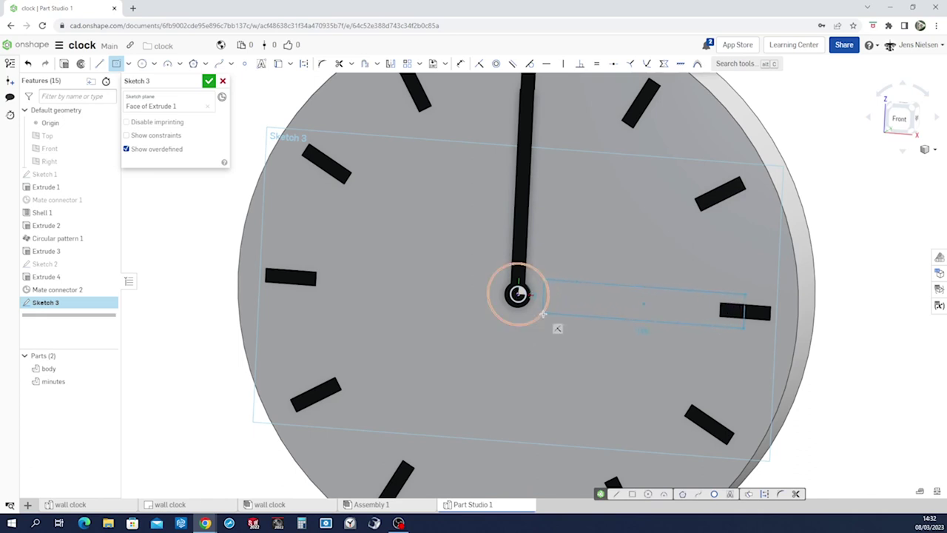
click(558, 315)
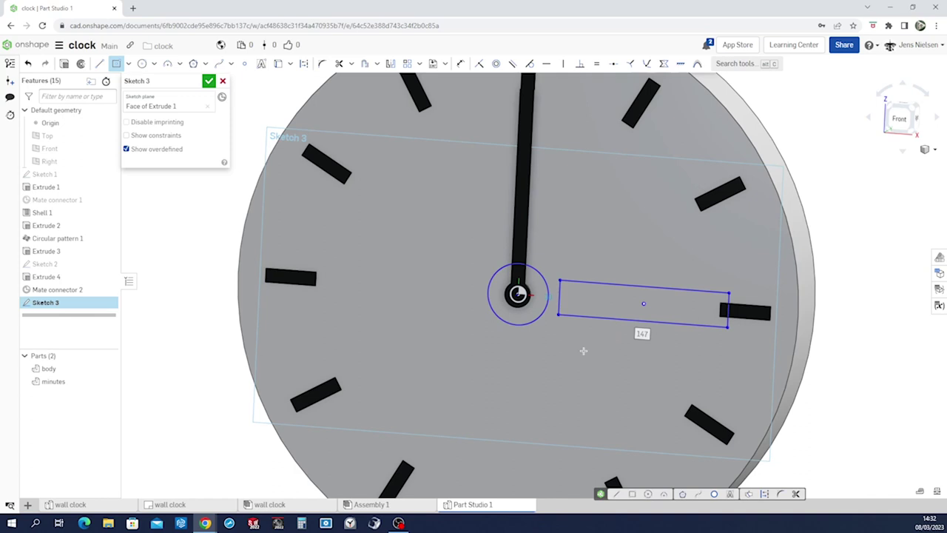
Step: Dimension the rectangle 22 high and 132 long from the circle centre
key(d)
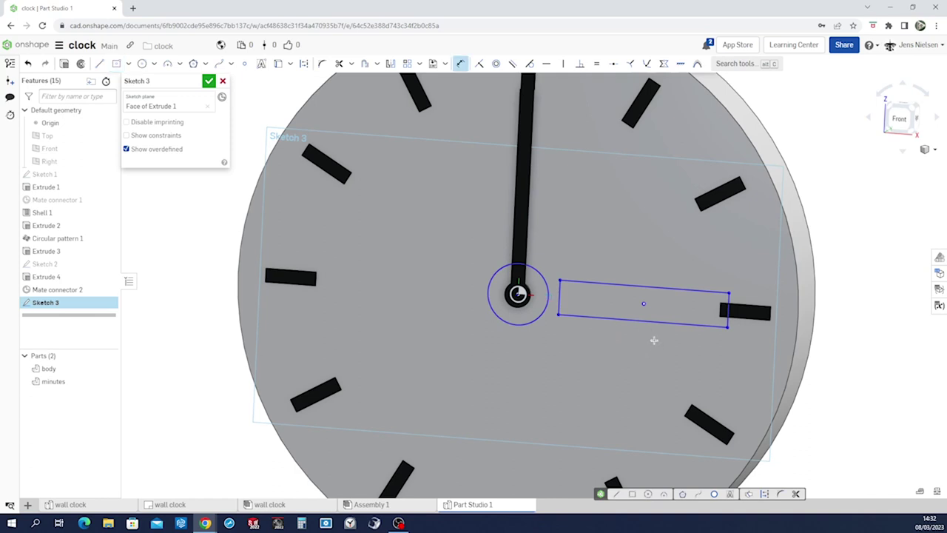
click(729, 316)
click(740, 335)
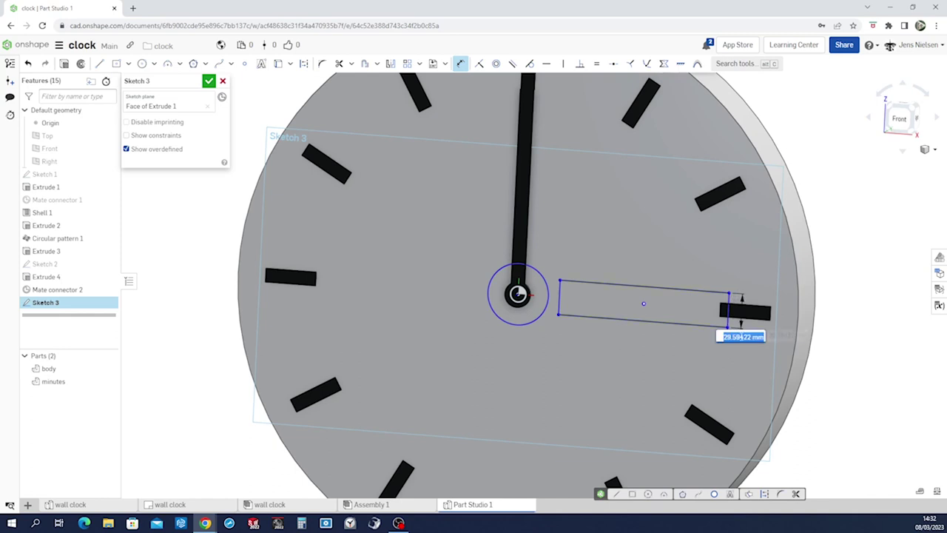
text(22)
key(Return)
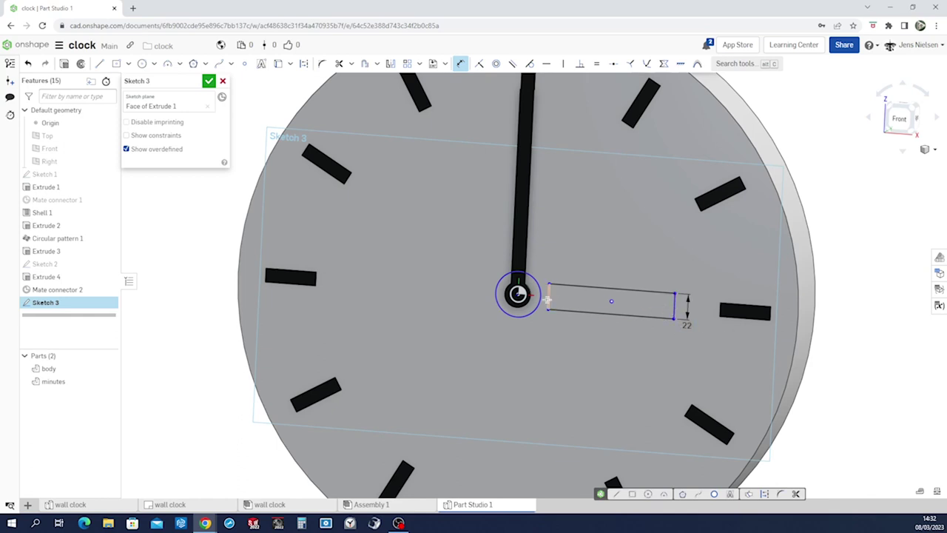
click(521, 294)
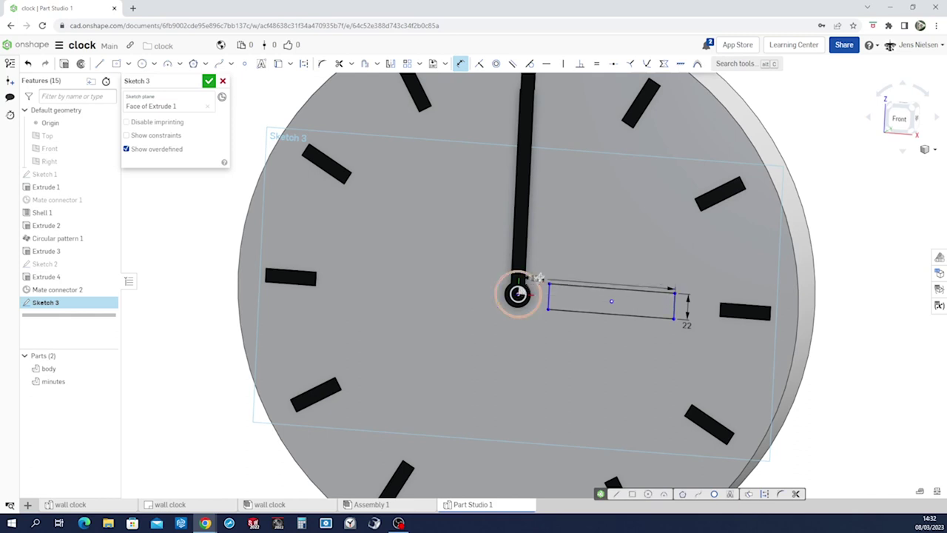
click(555, 260)
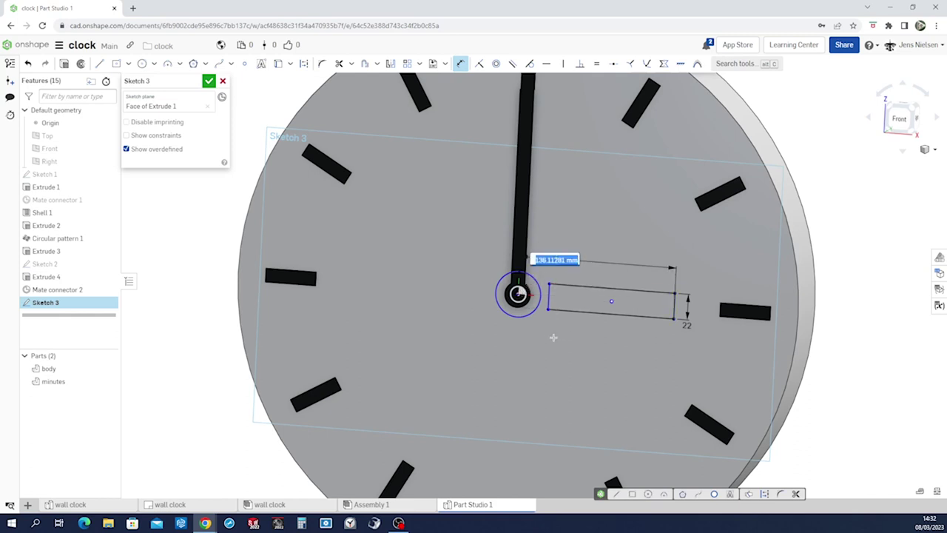
key(BackSpace)
key(Return)
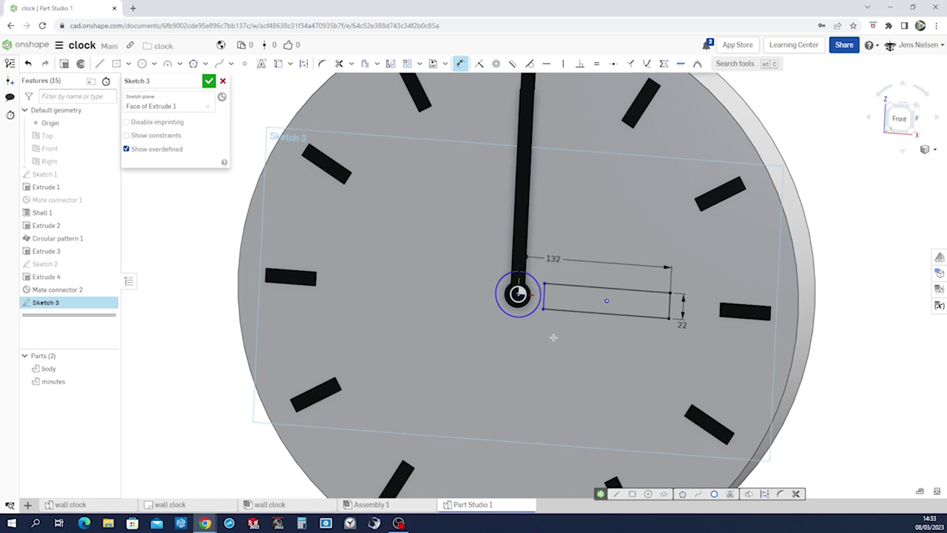
scroll(496, 407, up, 2)
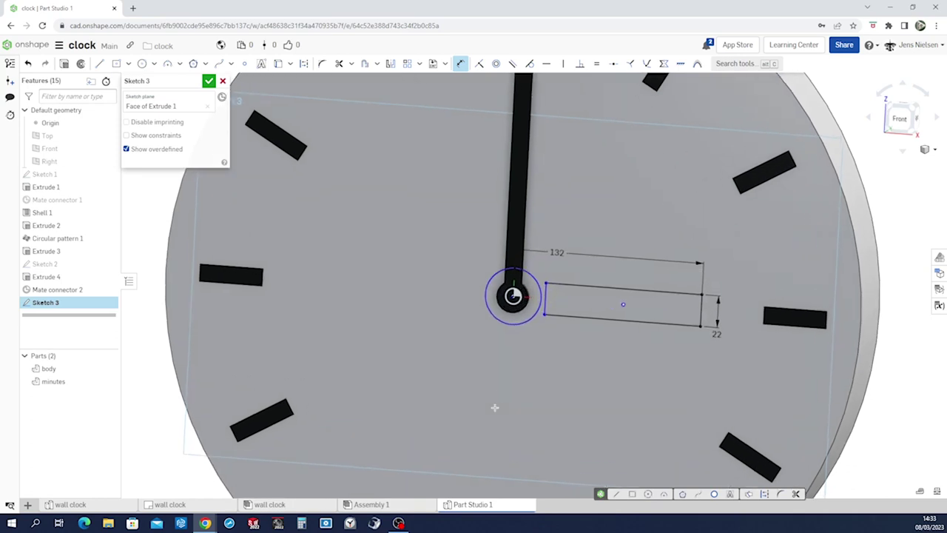
scroll(495, 407, up, 2)
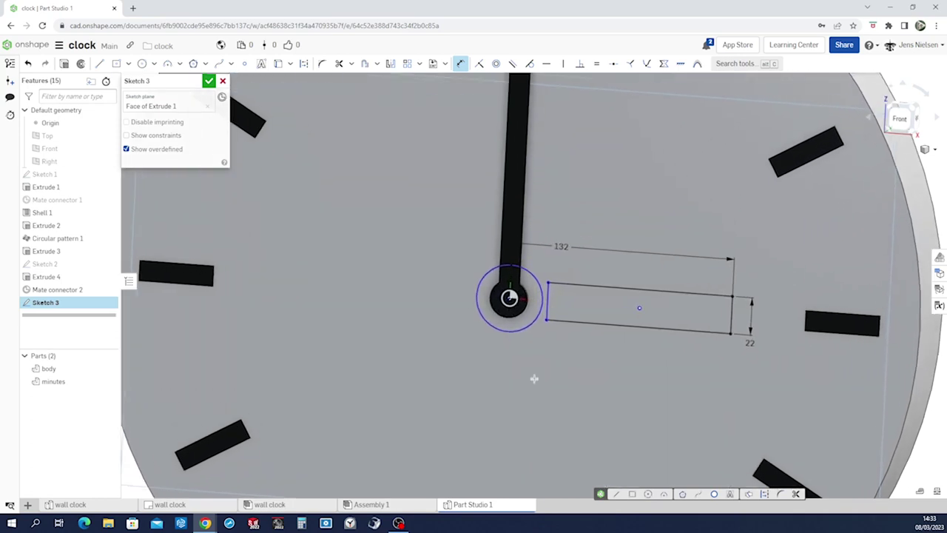
click(520, 324)
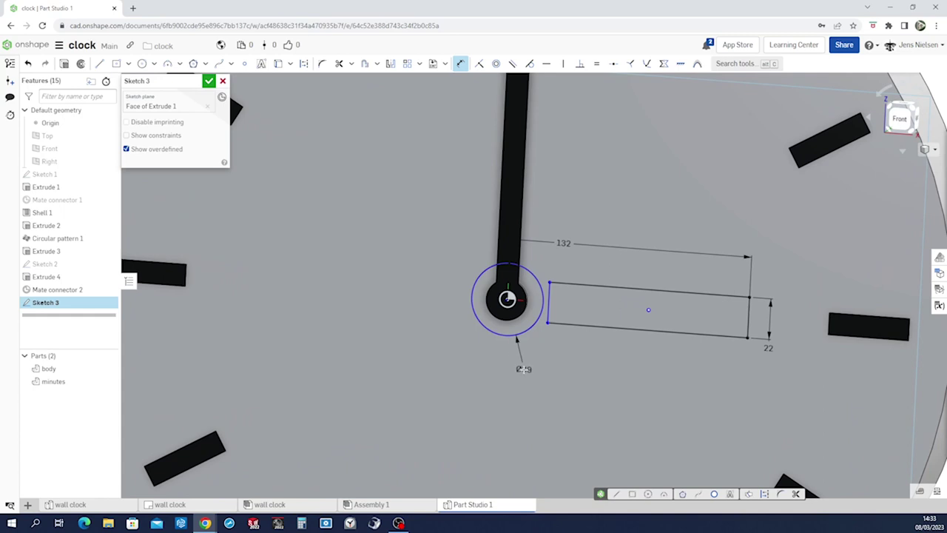
Step: Dimension the hub circle to a 44 mm diameter
click(523, 368)
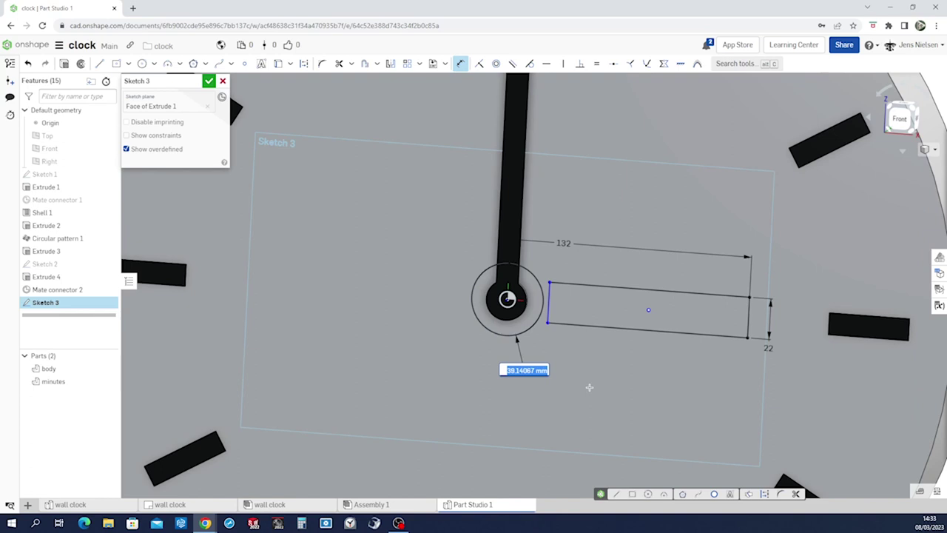
text(44)
key(Return)
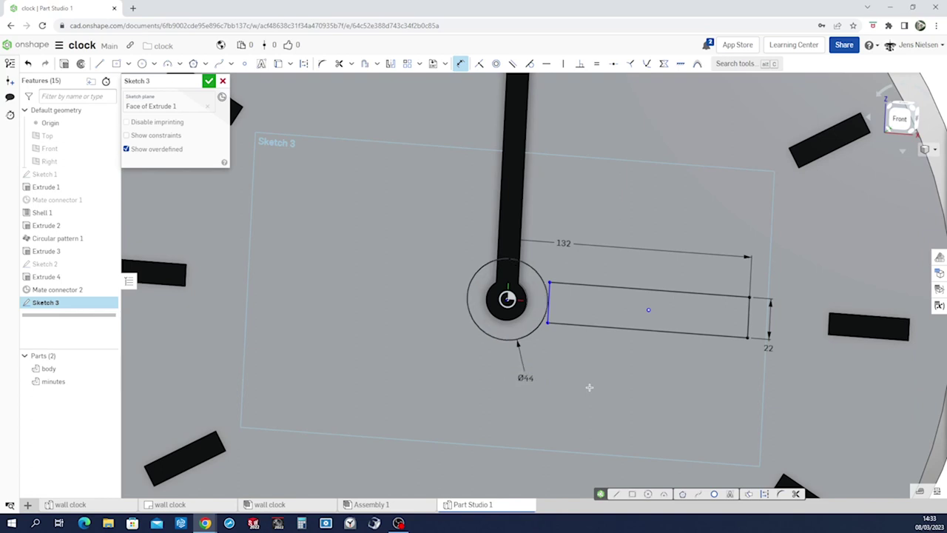
key(n)
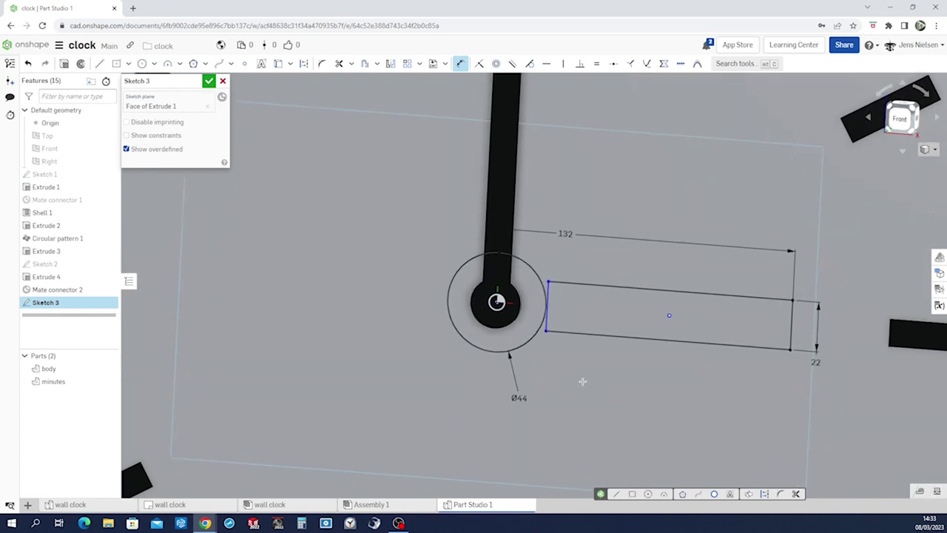
Step: Make the rectangle corner coincident with the circle, trim the inner edge, and finish Sketch 3
key(i)
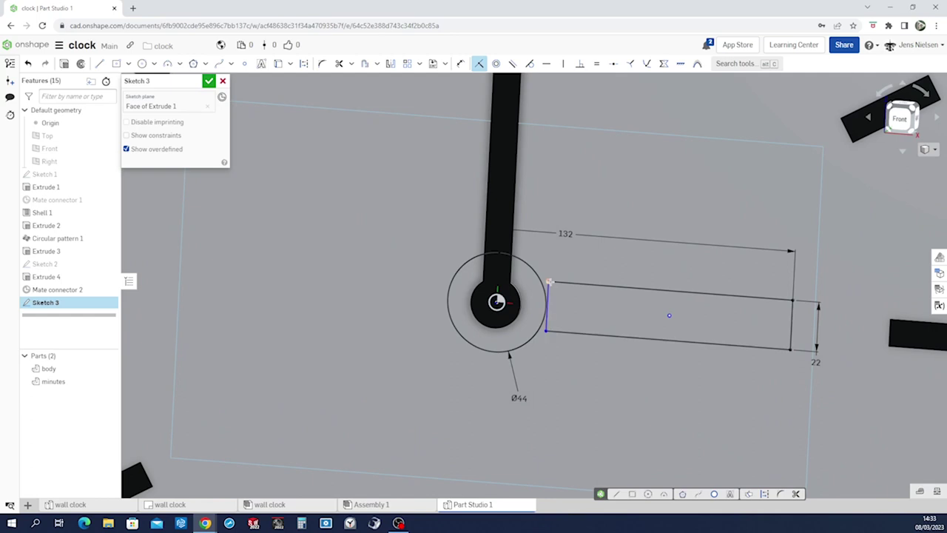
click(543, 281)
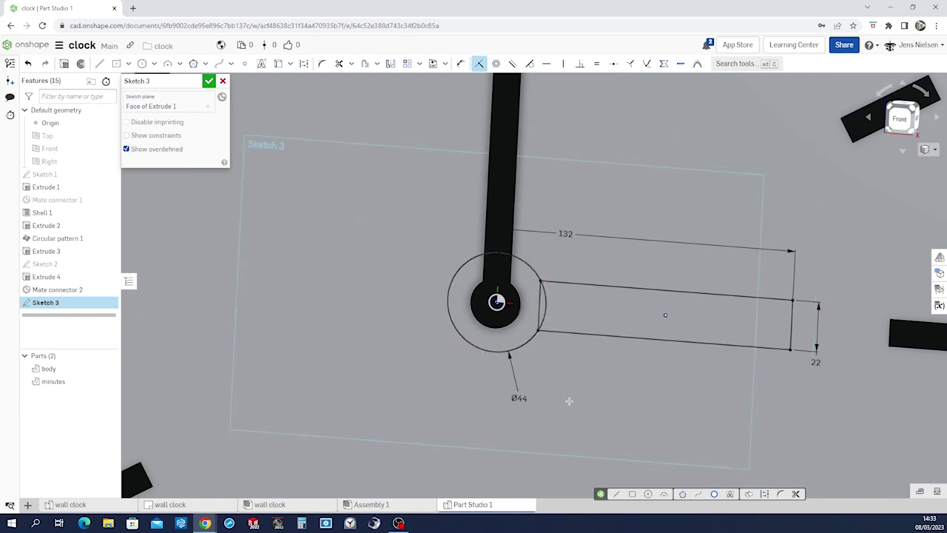
key(m)
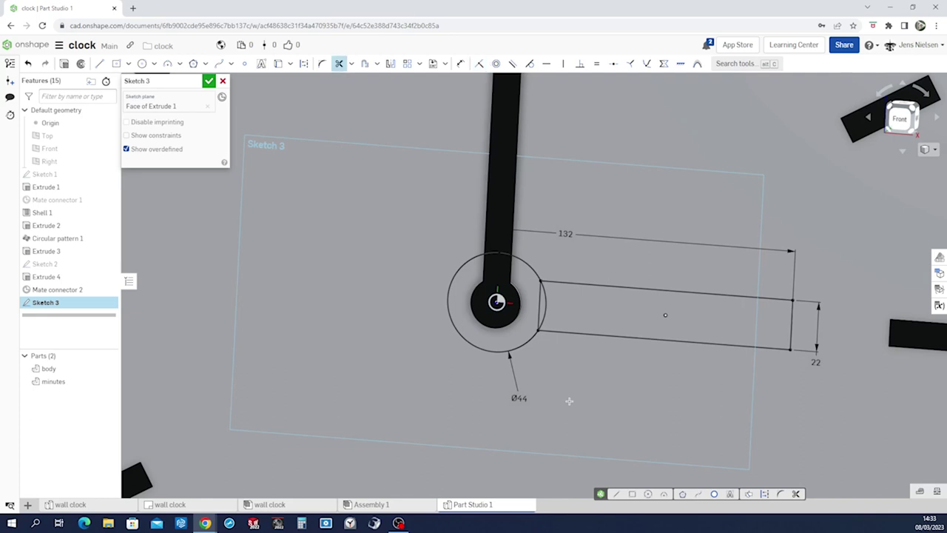
click(535, 309)
key(Left)
key(Left)
key(Left)
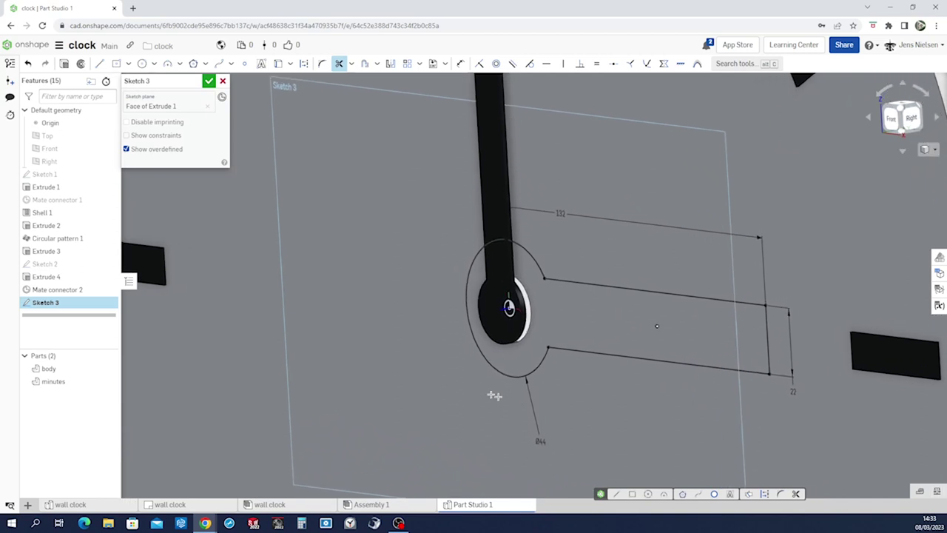
click(208, 82)
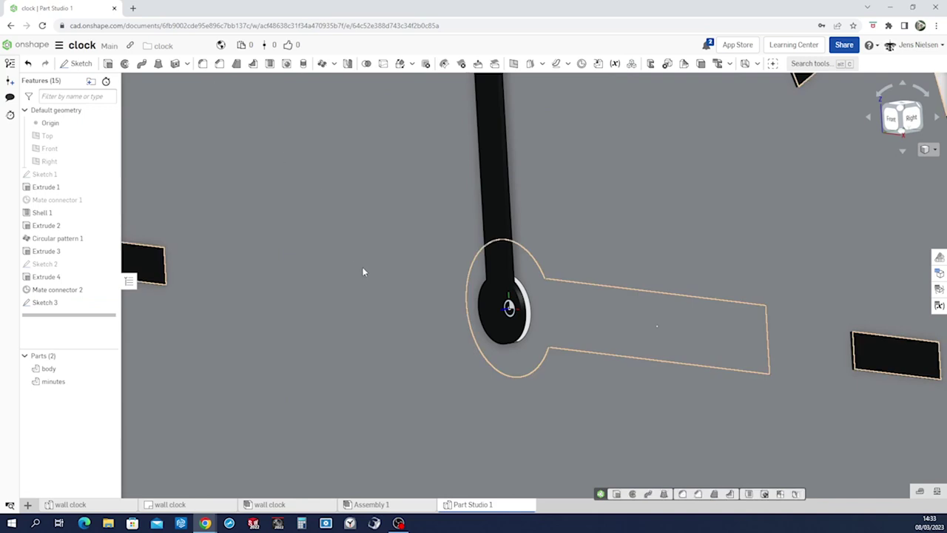
Step: Start an extrusion of the hour-hand outline region
key(shift+e)
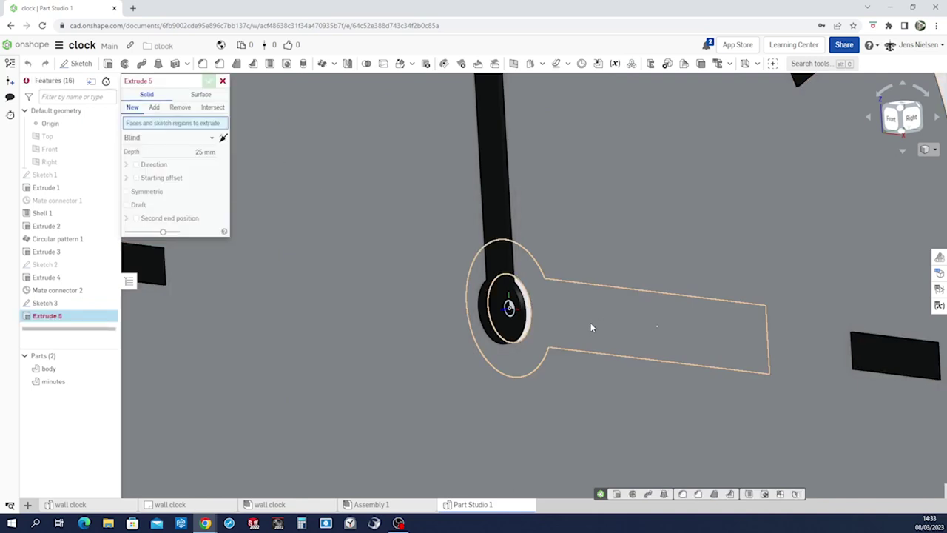
click(596, 298)
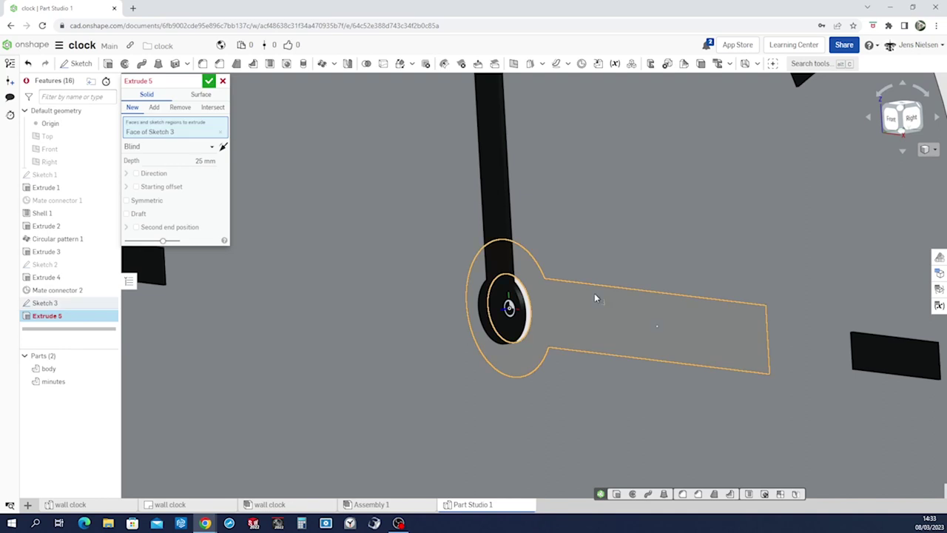
scroll(287, 276, down, 2)
key(Left)
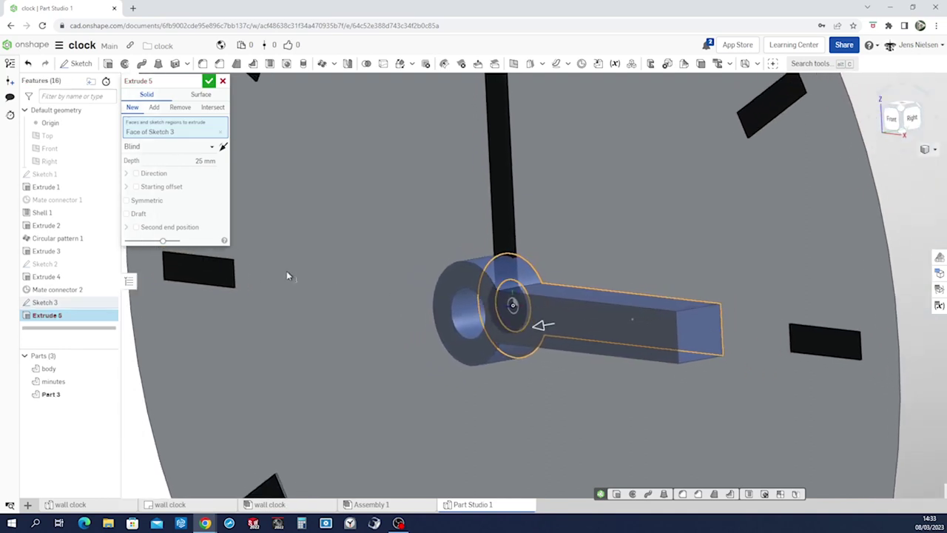
key(Up)
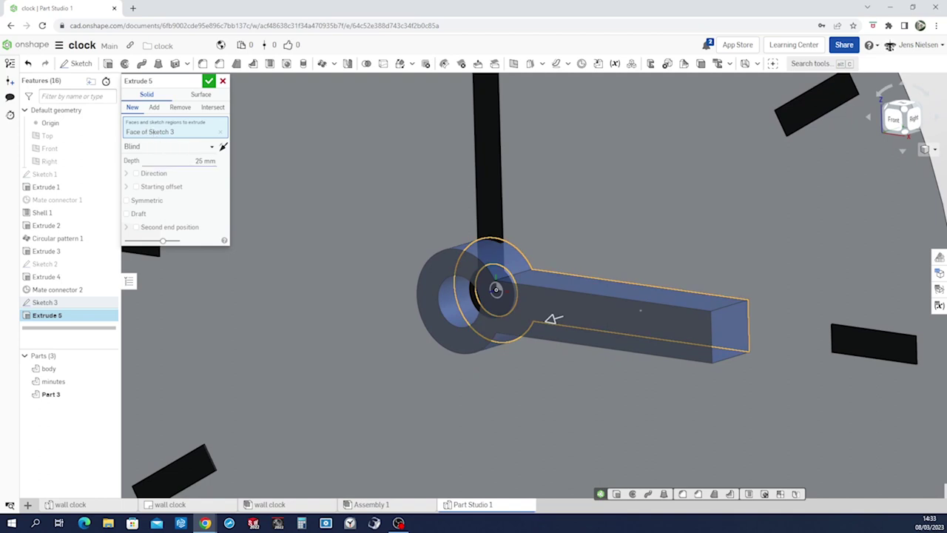
key(Right)
key(Right)
key(Right)
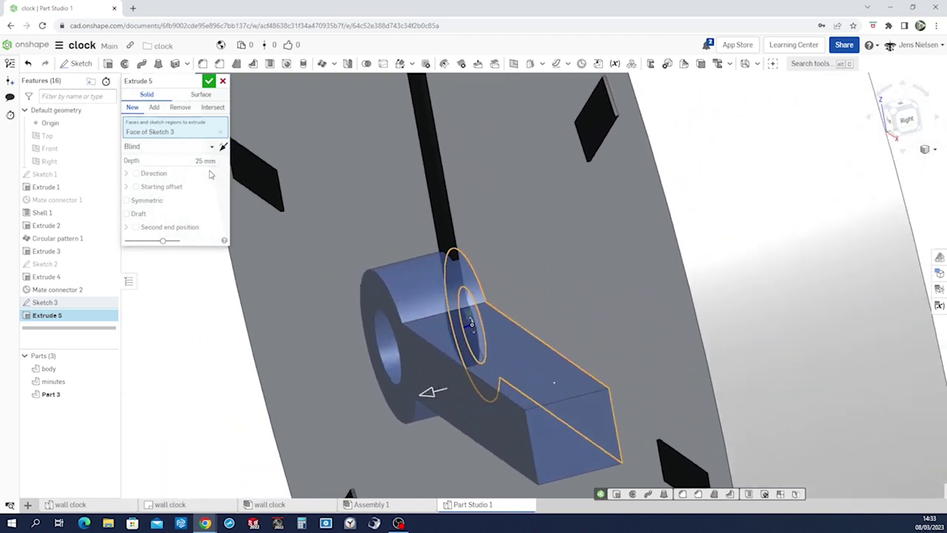
key(Right)
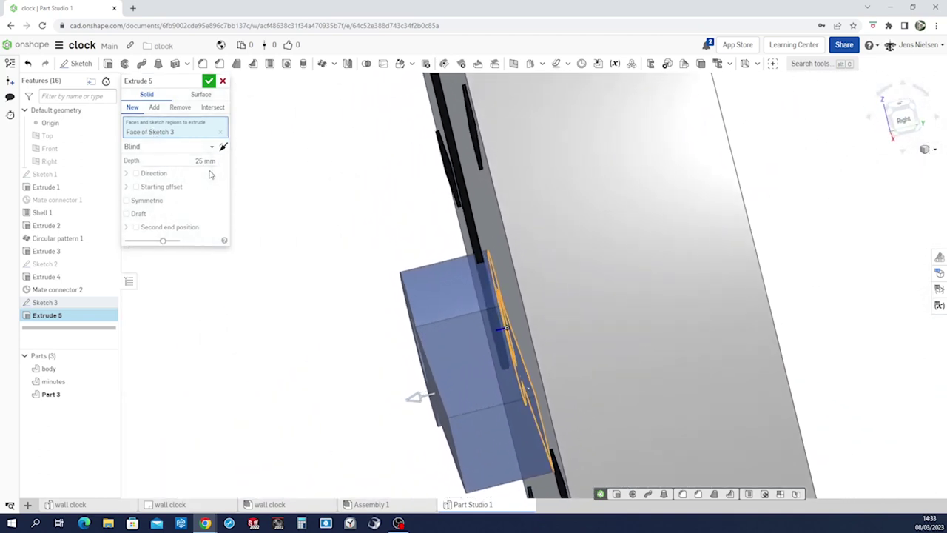
Step: Give the extrusion a 1 mm starting offset from the clock face
click(137, 187)
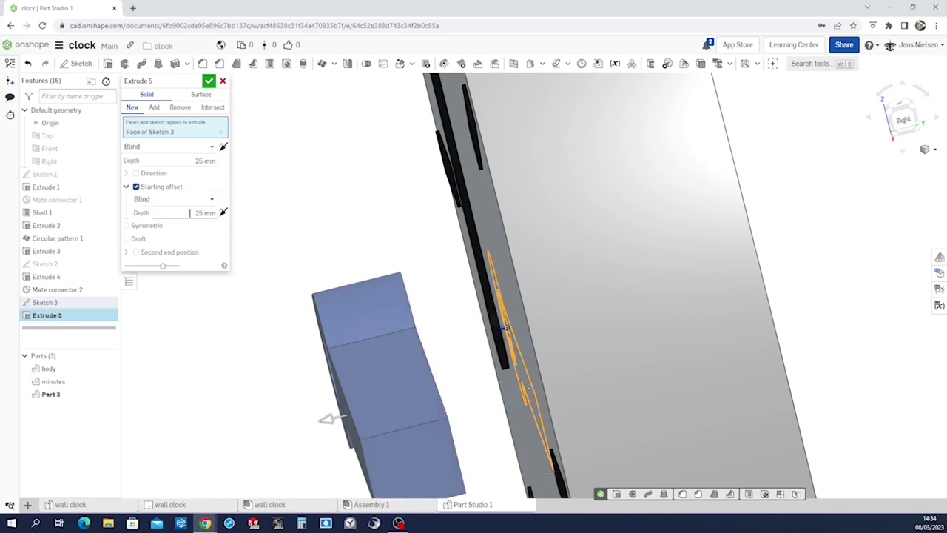
click(178, 212)
key(BackSpace)
text(1)
key(Return)
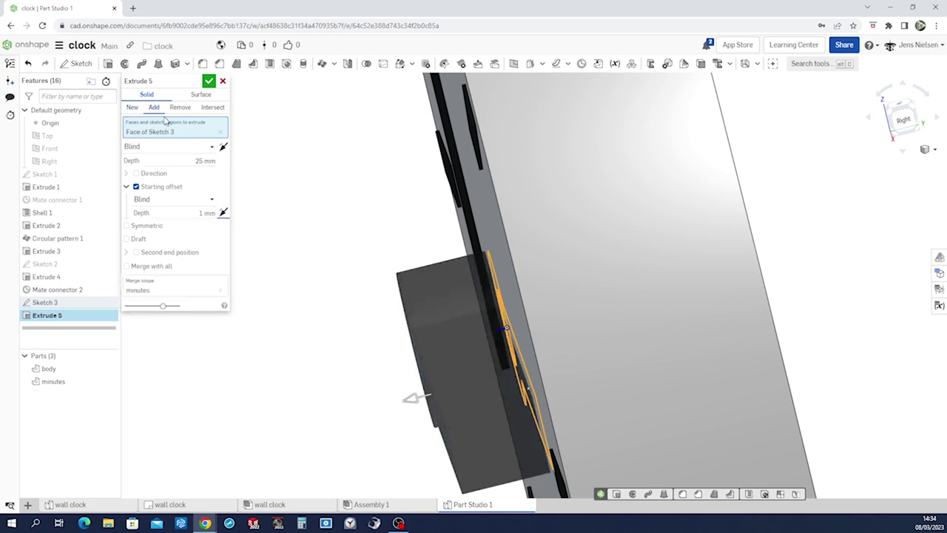
Step: Make it a new part with 1 mm blind depth and confirm Extrude 5
click(132, 108)
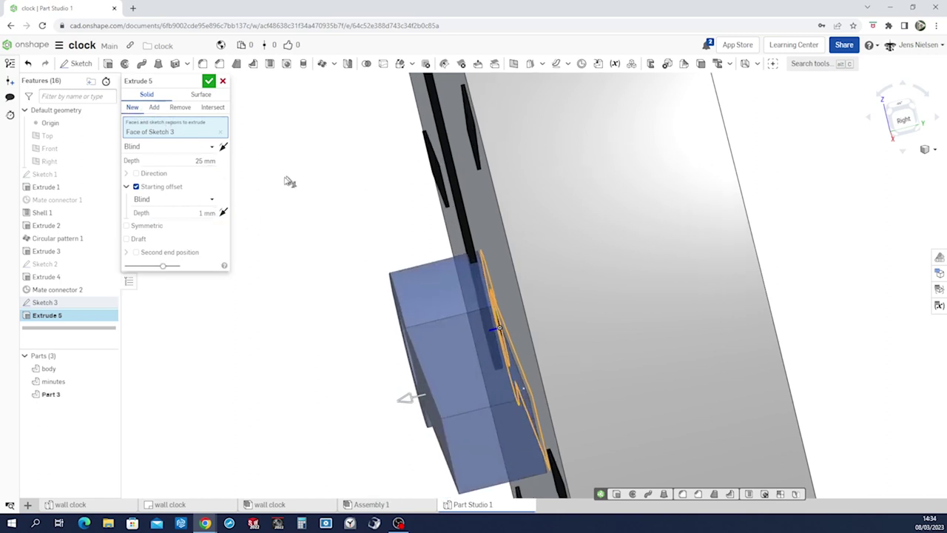
click(205, 161)
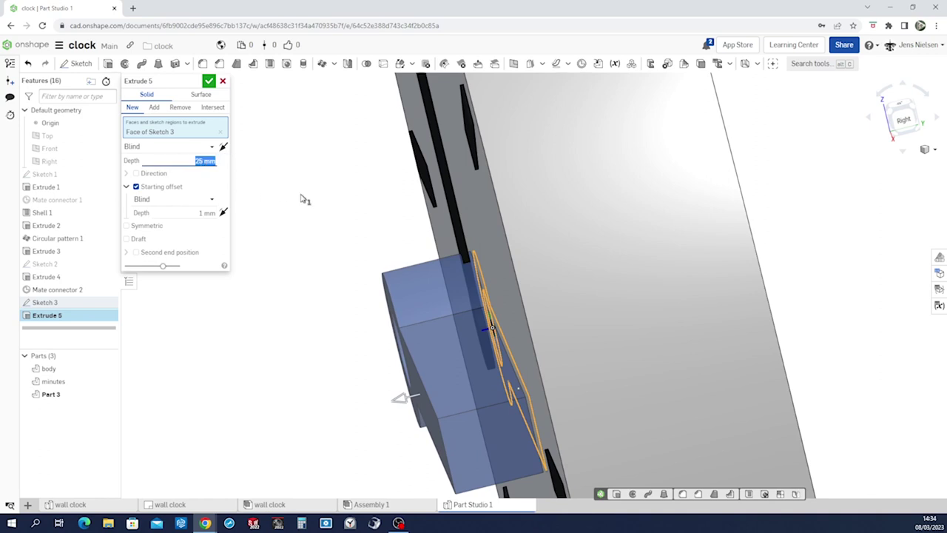
text(1)
scroll(304, 261, up, 5)
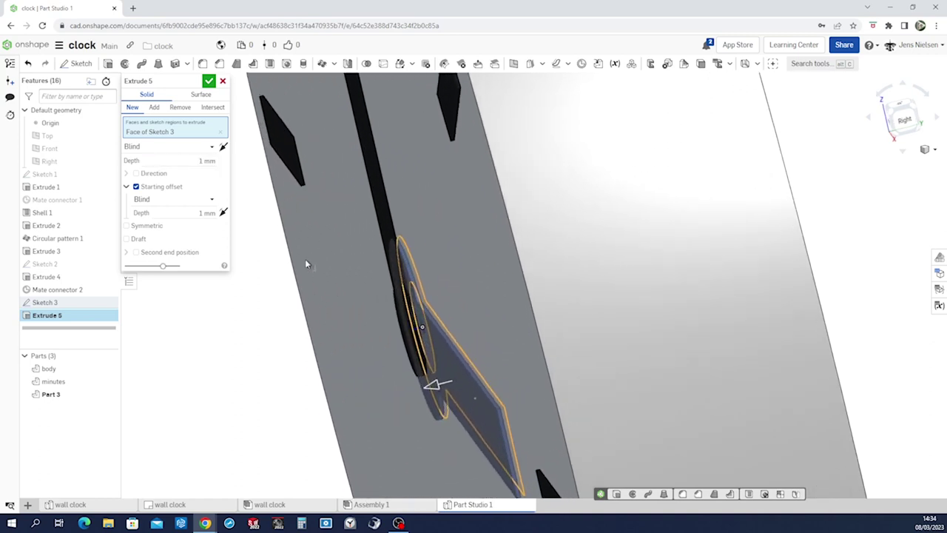
scroll(304, 258, down, 6)
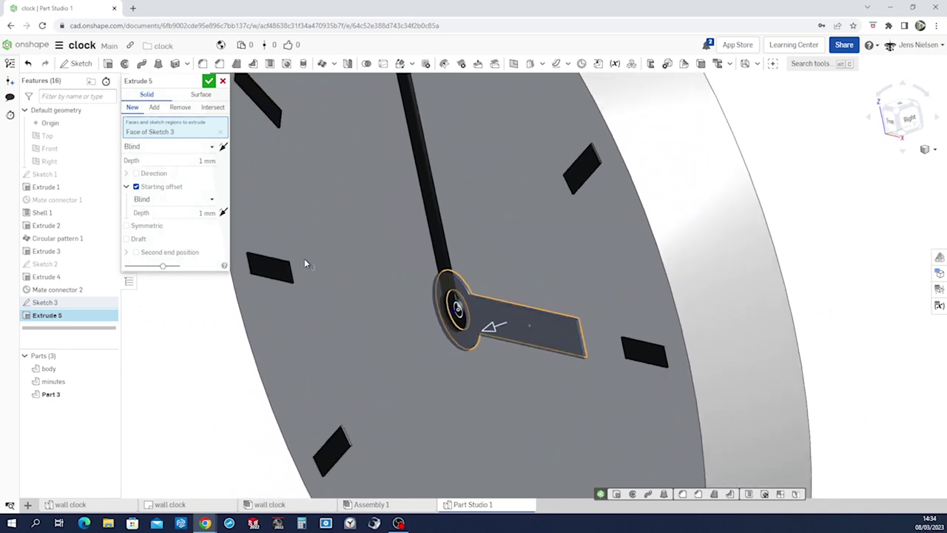
click(210, 82)
scroll(188, 278, up, 3)
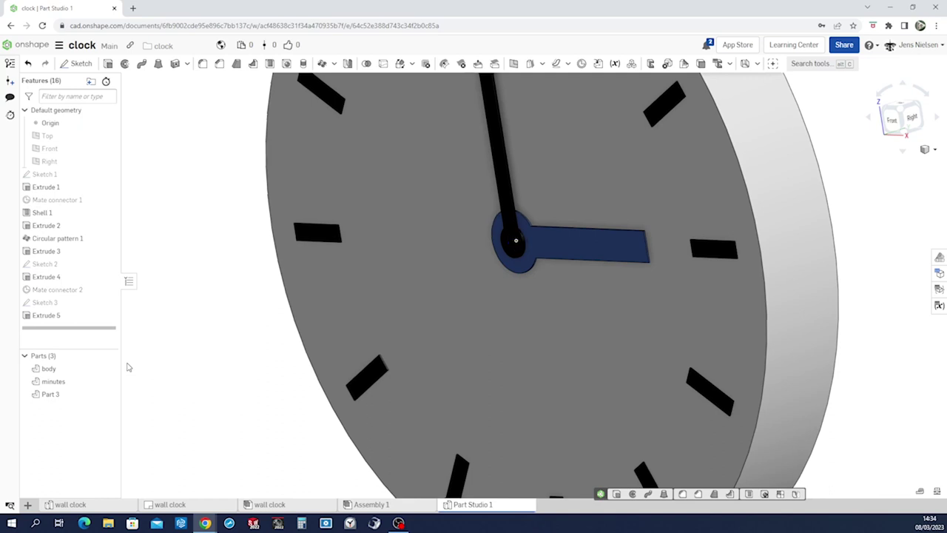
Step: Rename Part 3 to 'hours' in the Parts list
right_click(63, 397)
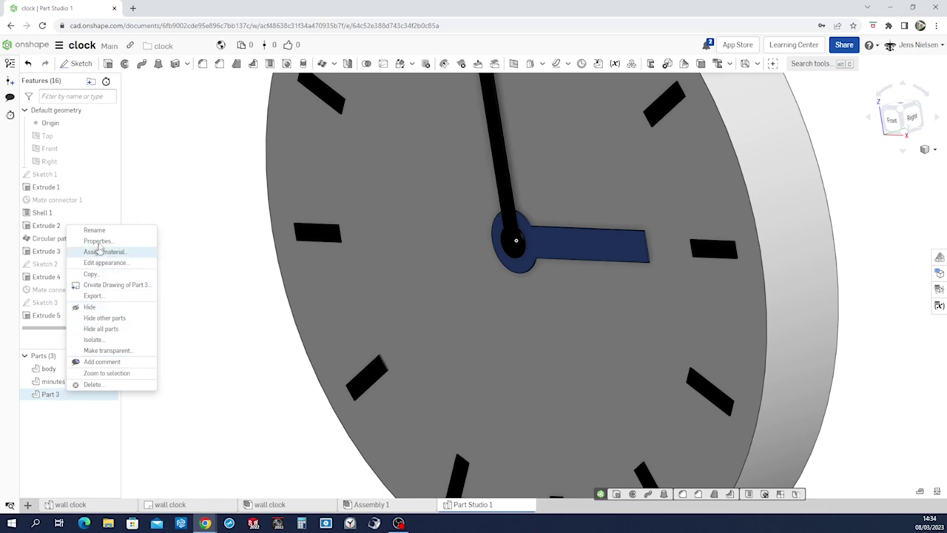
click(97, 231)
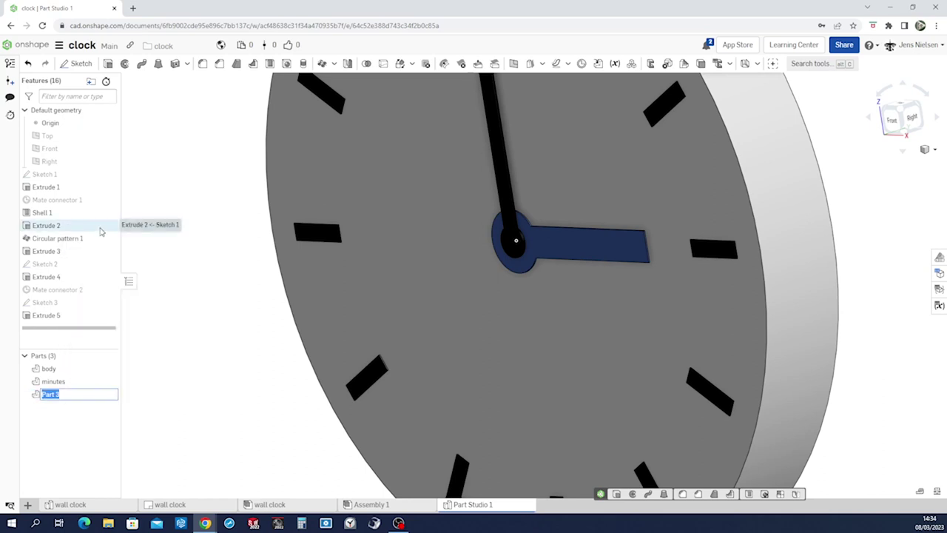
text(hours)
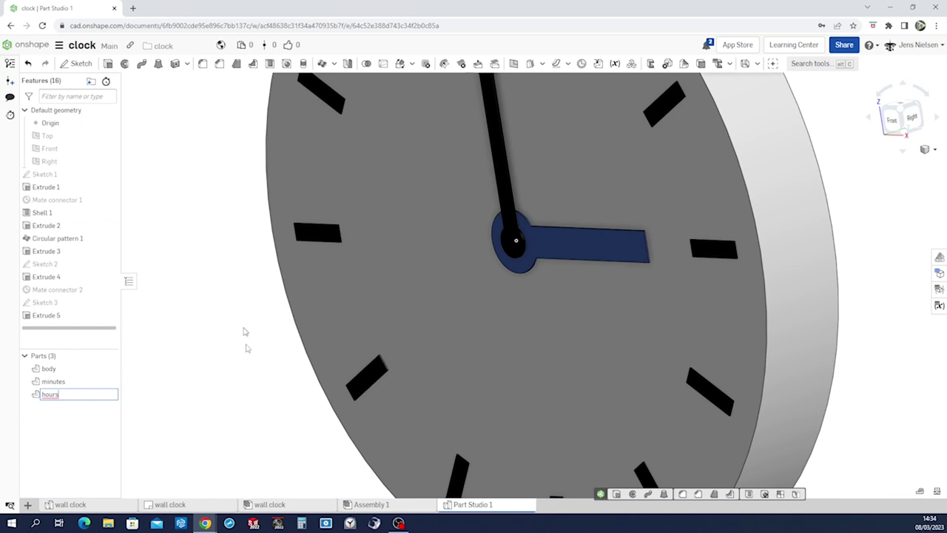
click(249, 395)
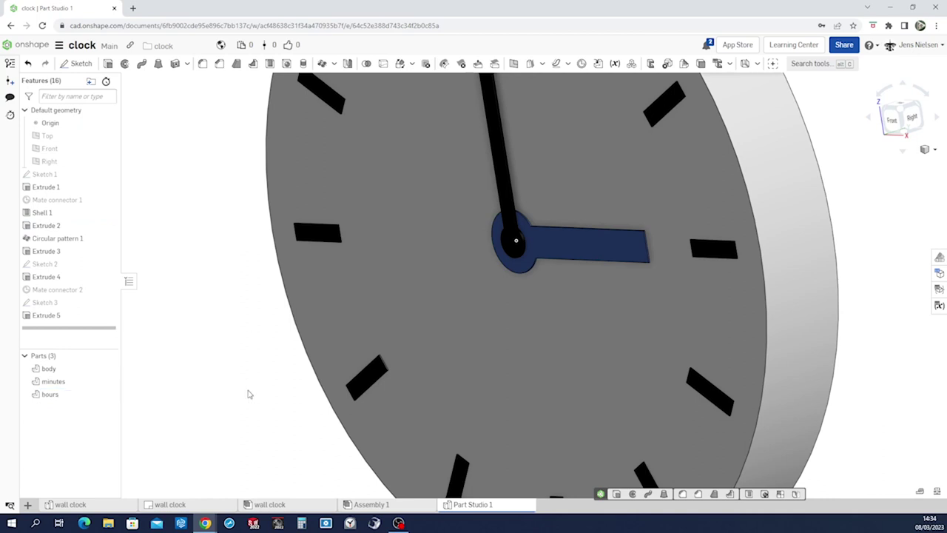
Step: Hide minutes and body, and place a mate connector at the hour hand's hole centre
click(108, 381)
click(108, 369)
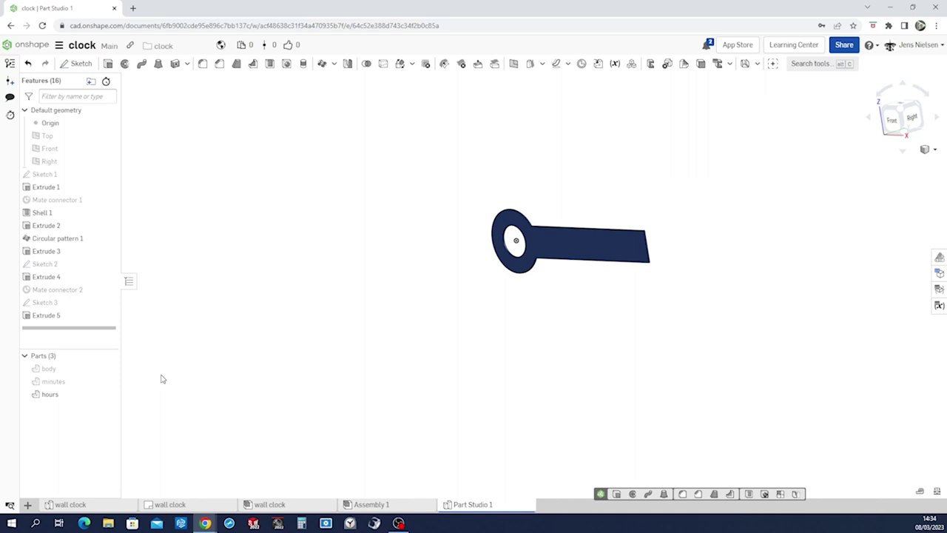
key(m)
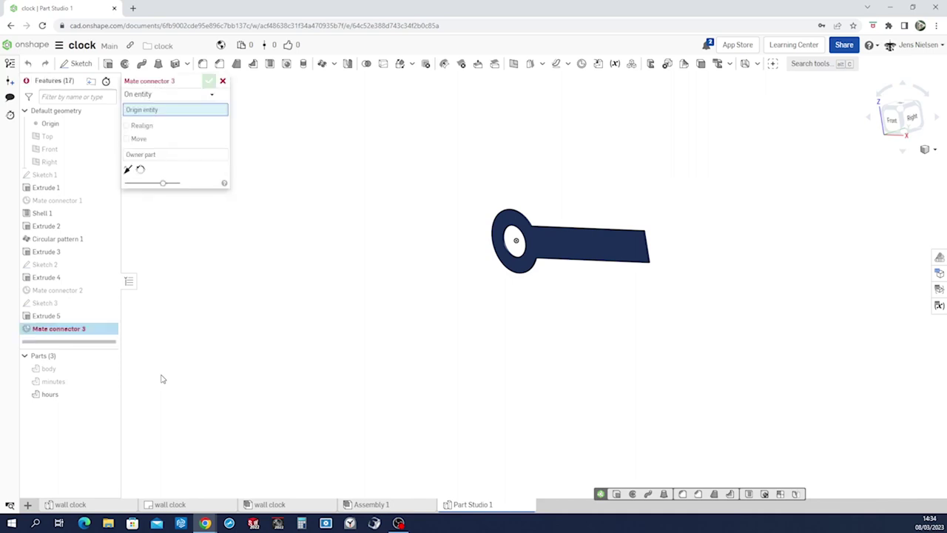
right_drag(259, 355, 338, 330)
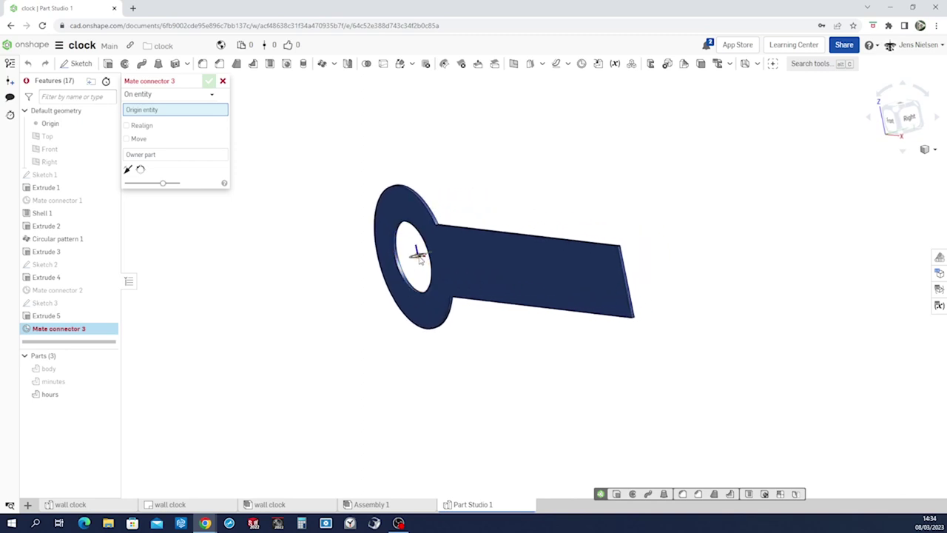
click(419, 256)
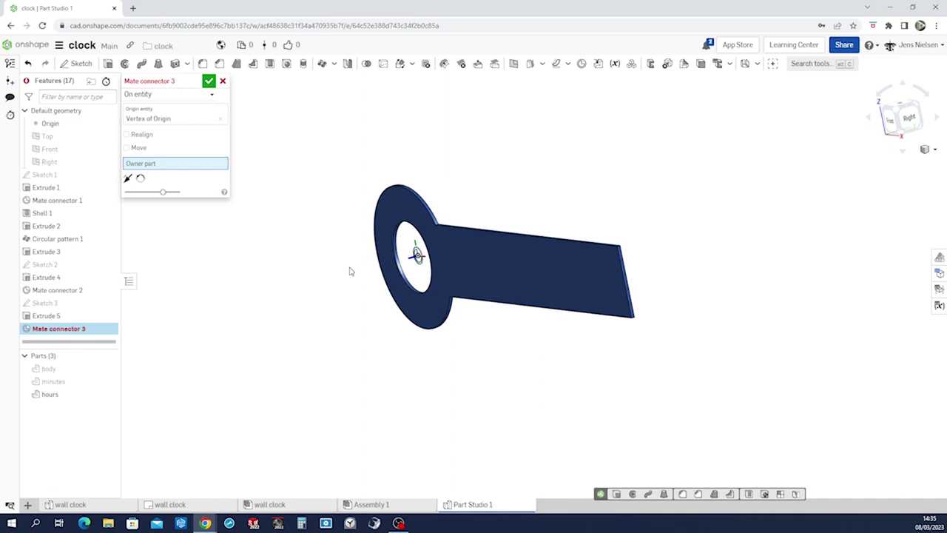
Step: Set hours as owner part, confirm Mate connector 3, and reopen it for editing
scroll(348, 270, up, 5)
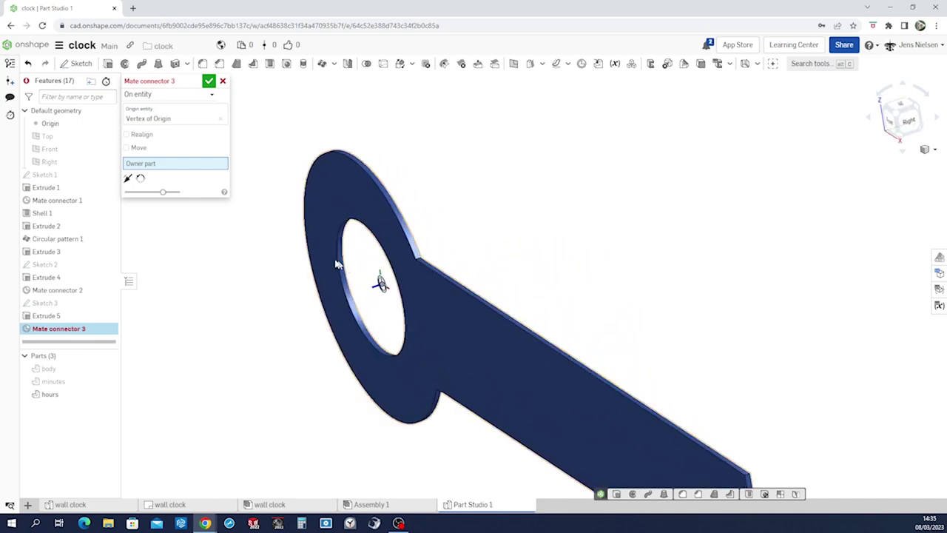
click(323, 235)
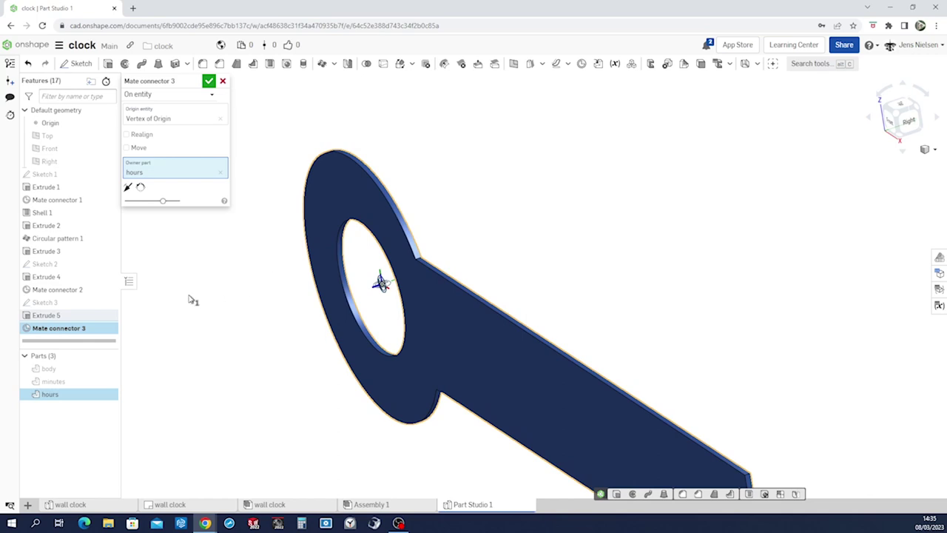
click(210, 83)
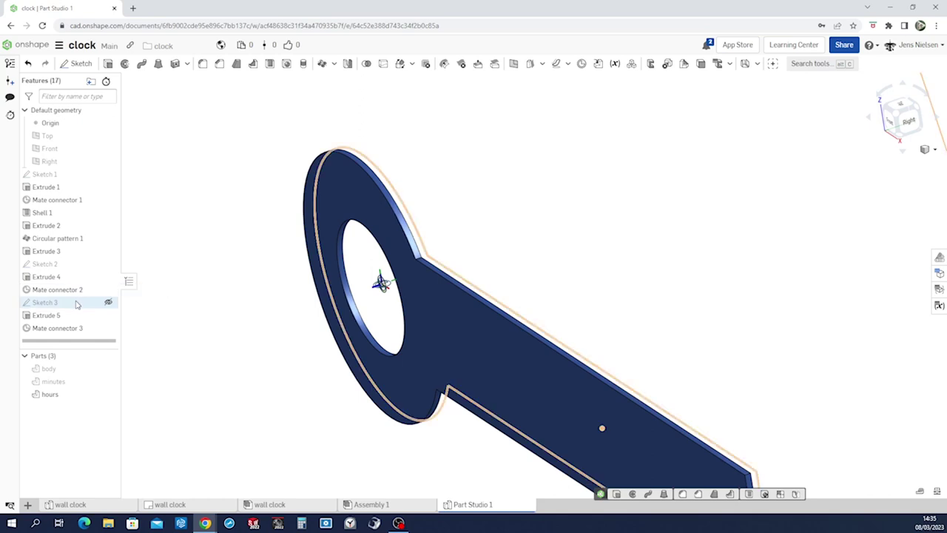
right_click(74, 331)
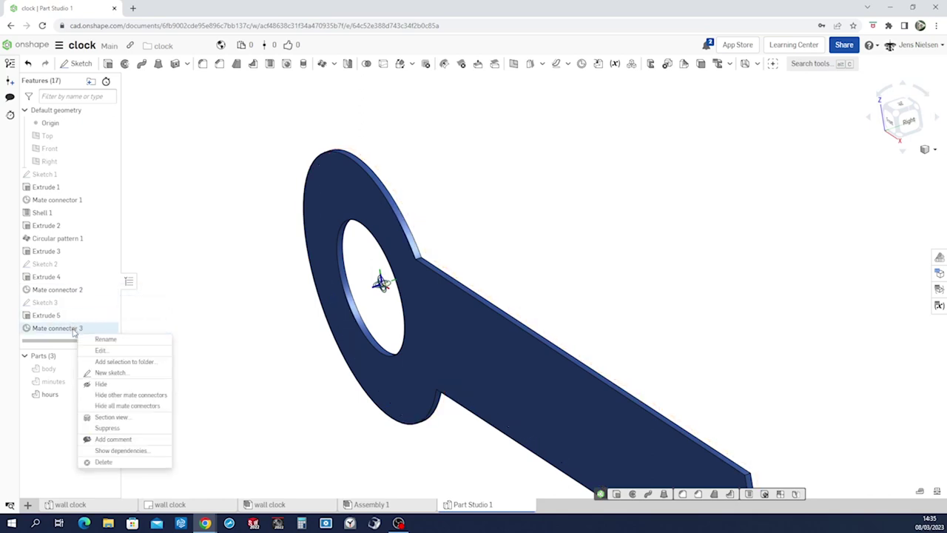
click(101, 350)
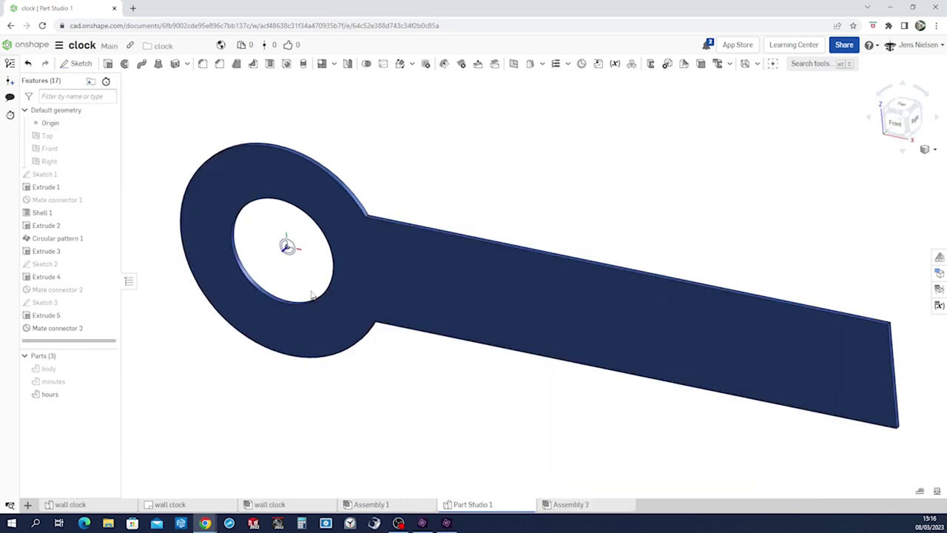
Step: Colour the hours part black through Edit appearance
scroll(313, 290, up, 4)
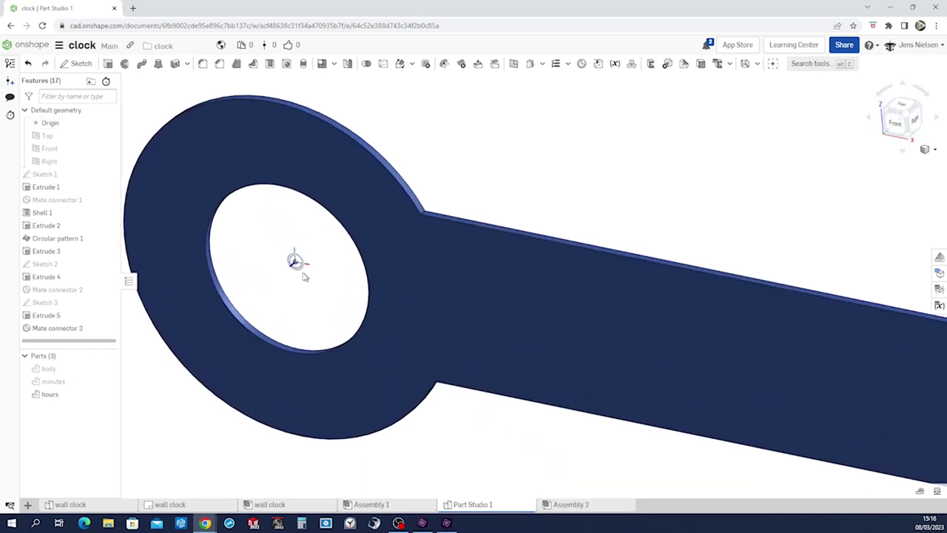
scroll(294, 260, up, 3)
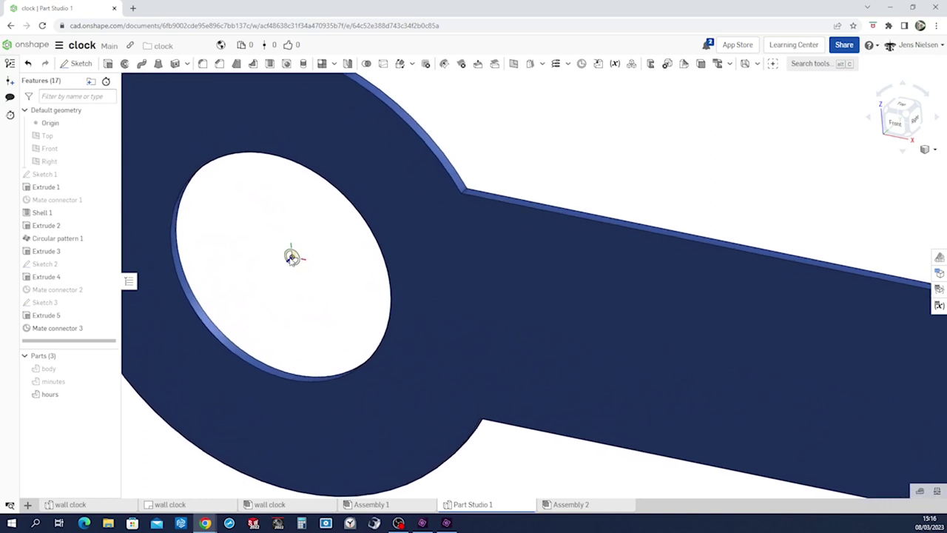
scroll(301, 298, down, 3)
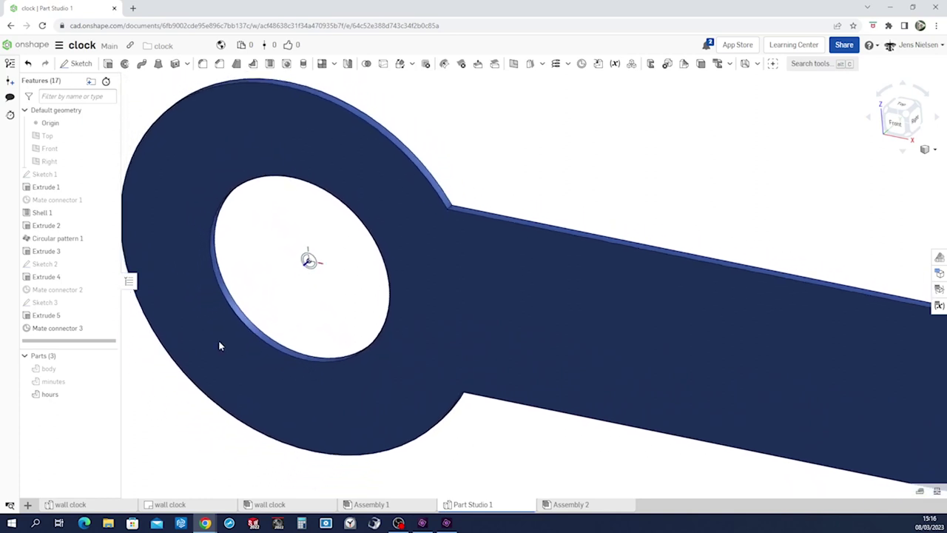
right_click(42, 397)
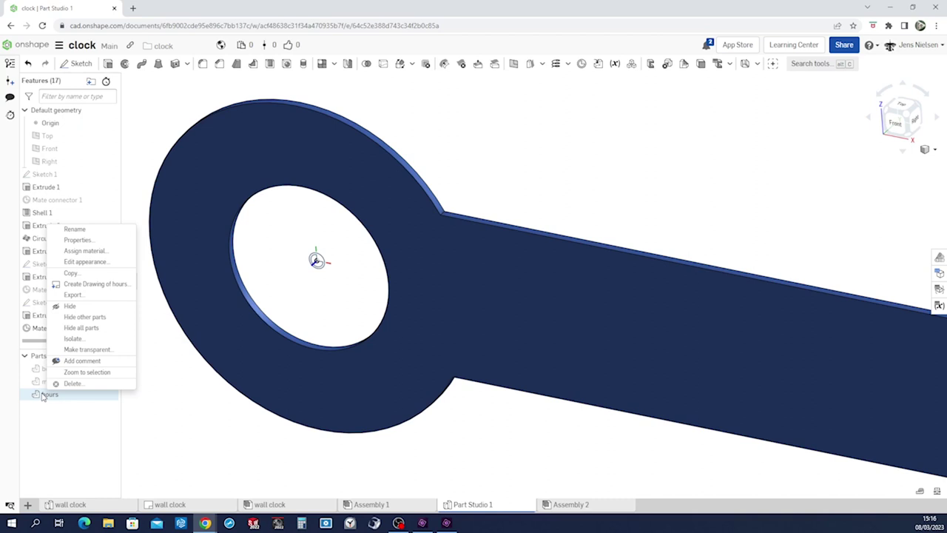
click(88, 264)
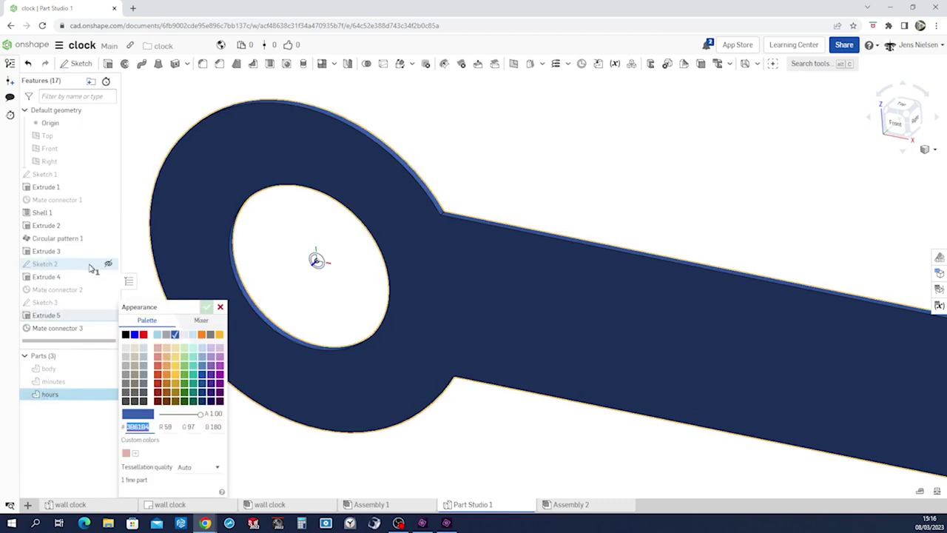
click(126, 336)
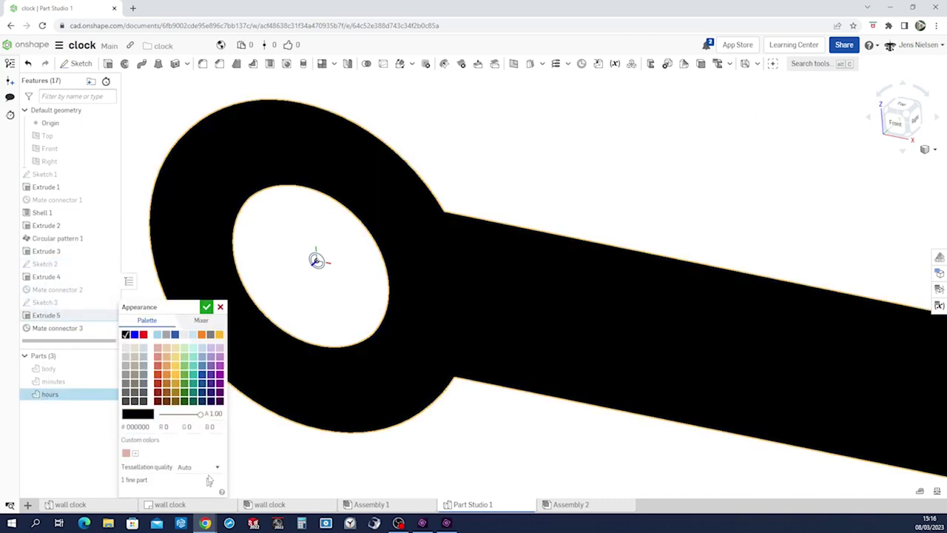
click(206, 308)
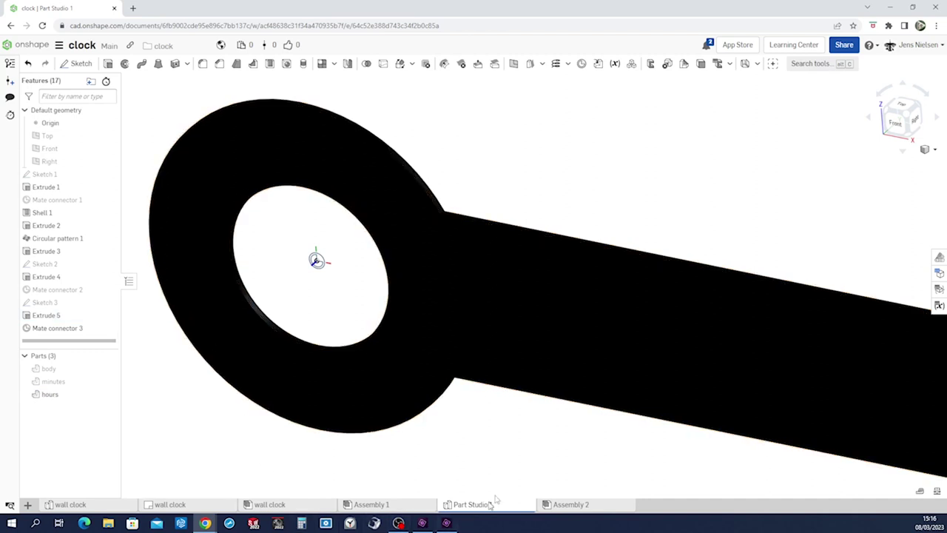
scroll(474, 455, down, 2)
Step: Unhide the minutes and body parts and orbit the clock to face the viewer
scroll(473, 455, down, 3)
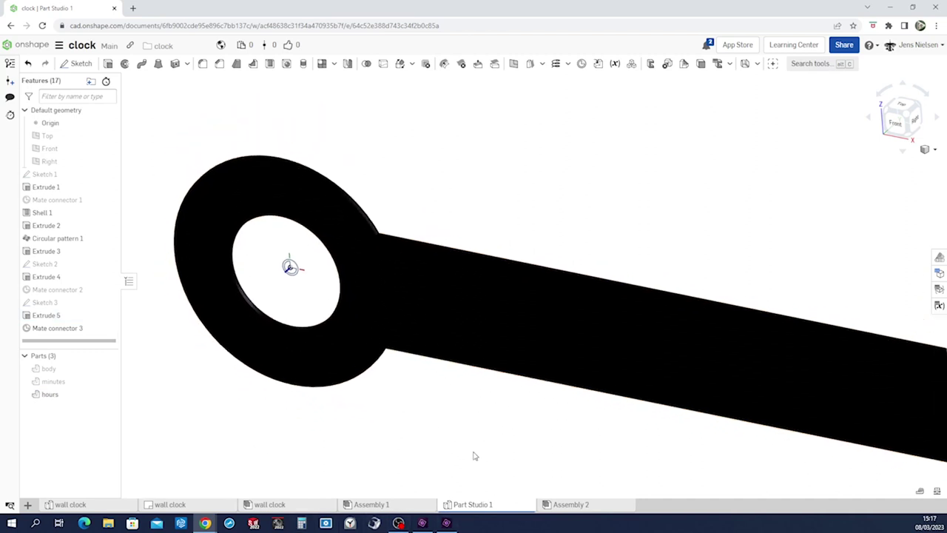
click(108, 382)
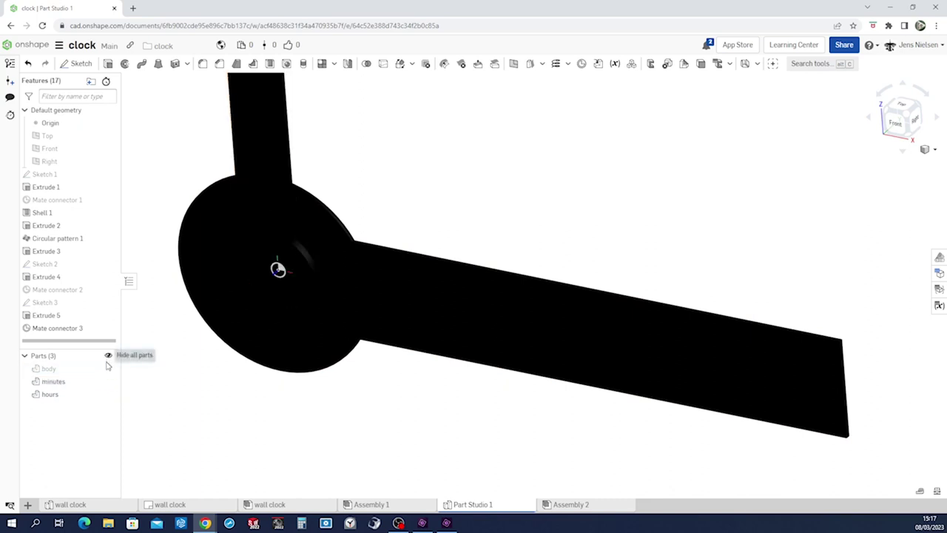
click(108, 369)
scroll(380, 440, down, 5)
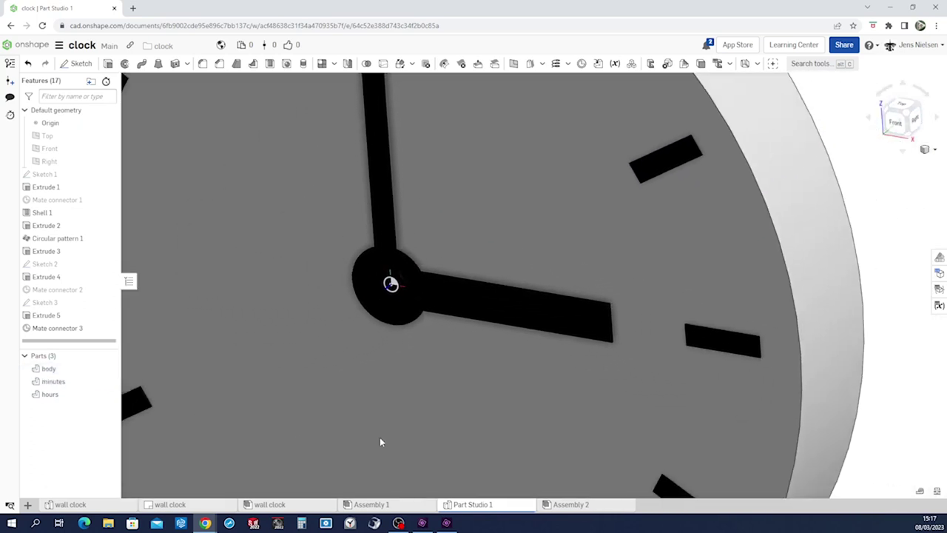
right_drag(380, 442, 695, 432)
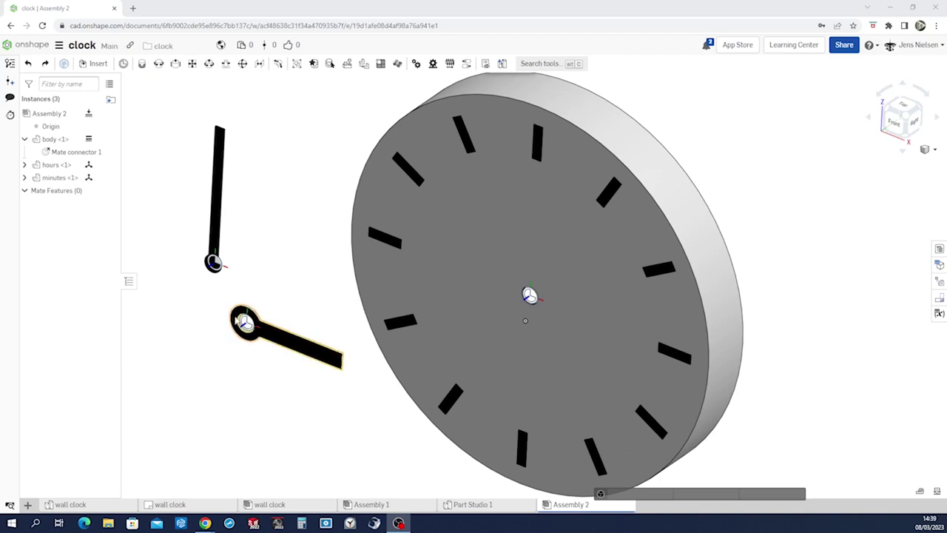
Step: Create Revolute 1 between the clock face's centre connector and the minute hand's connector
click(159, 65)
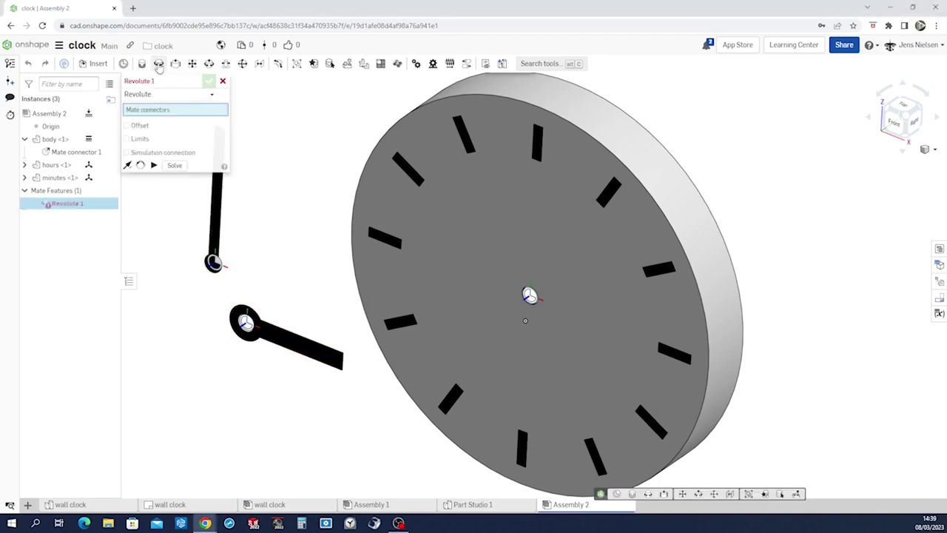
click(530, 296)
scroll(264, 265, up, 6)
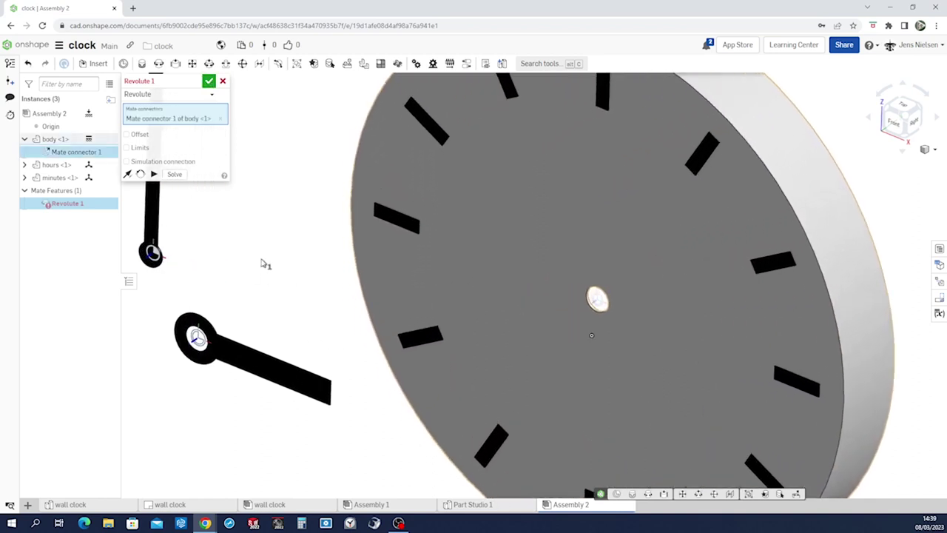
right_drag(387, 290, 474, 280)
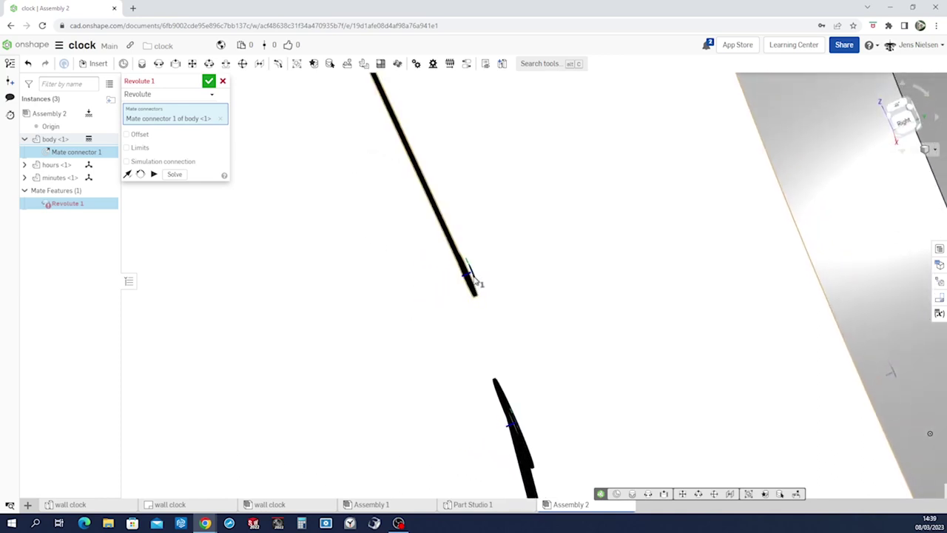
click(474, 280)
key(shift+7)
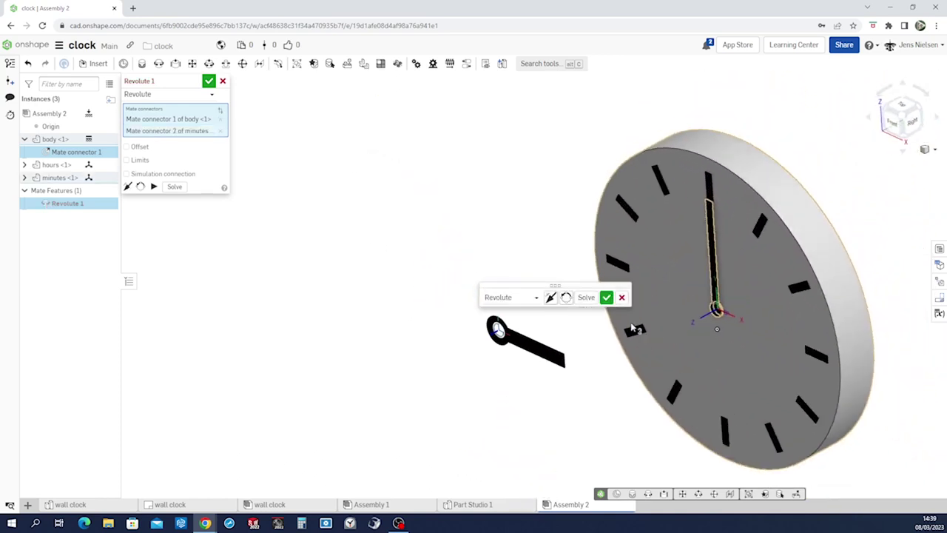
click(606, 297)
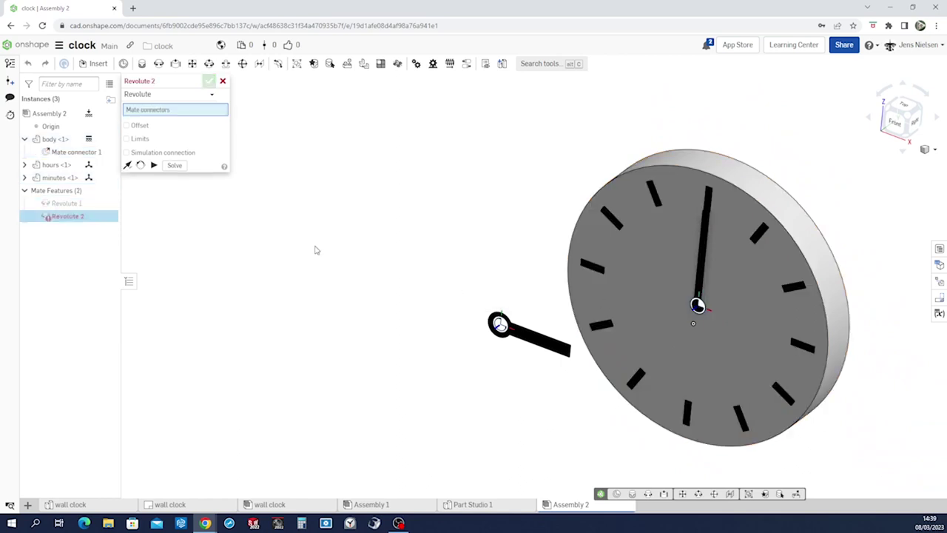
Step: Create Revolute 2 joining hours connector 3 to body Mate connector 1, cancelling the extra mate
scroll(410, 281, up, 5)
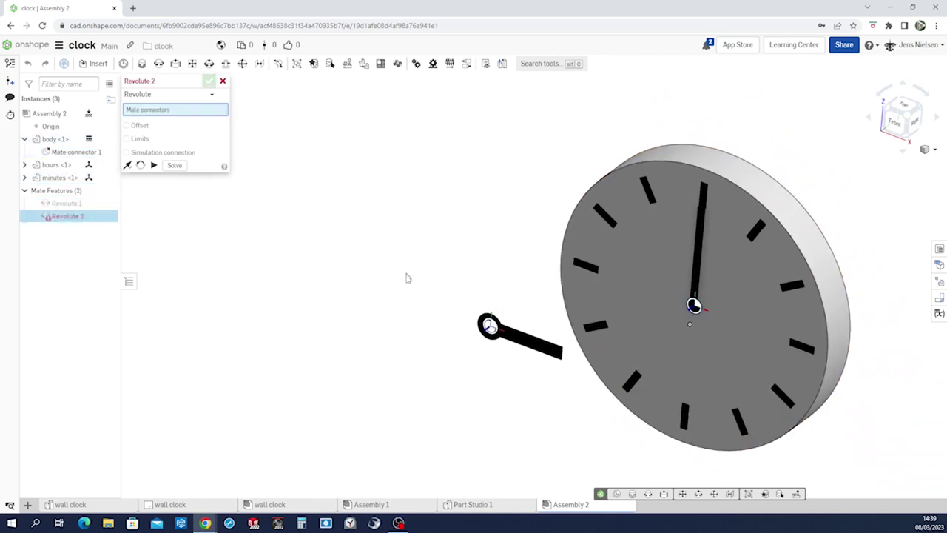
click(469, 346)
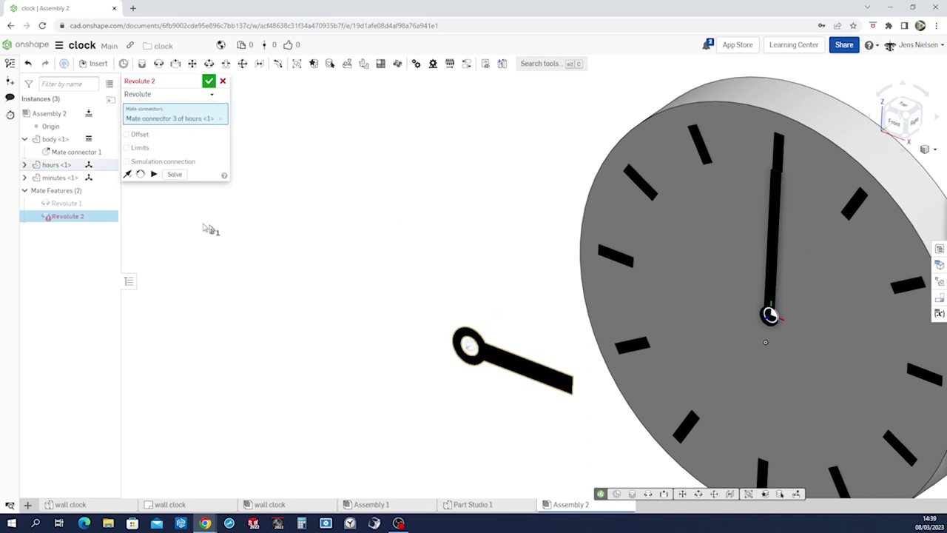
click(61, 153)
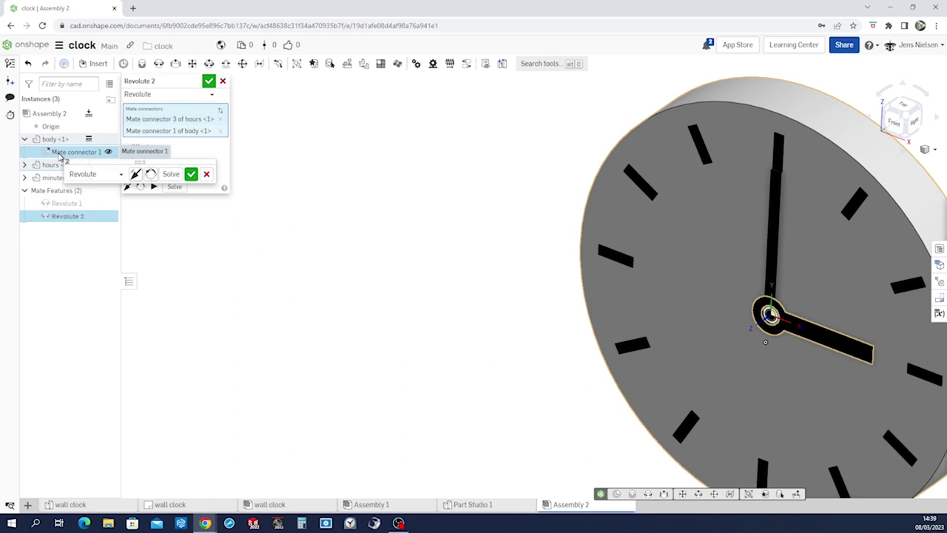
click(191, 174)
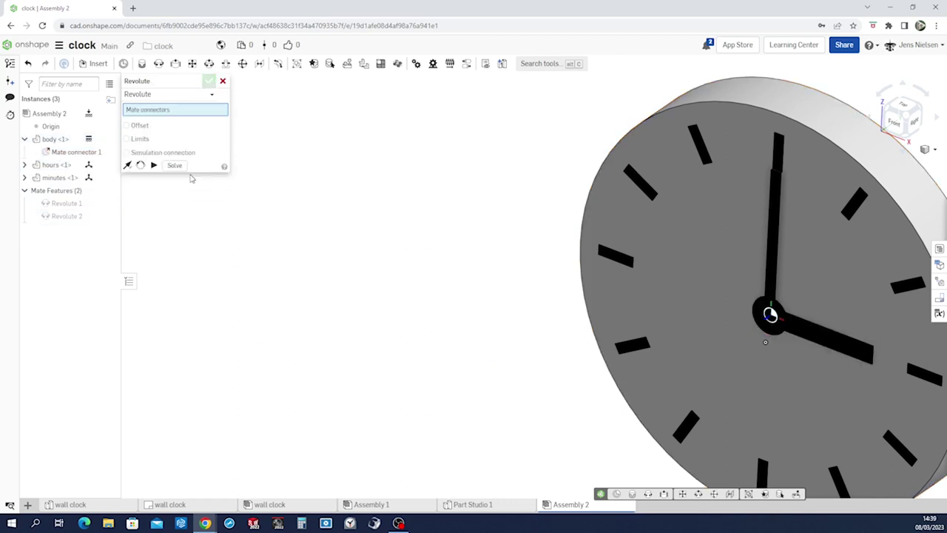
click(223, 82)
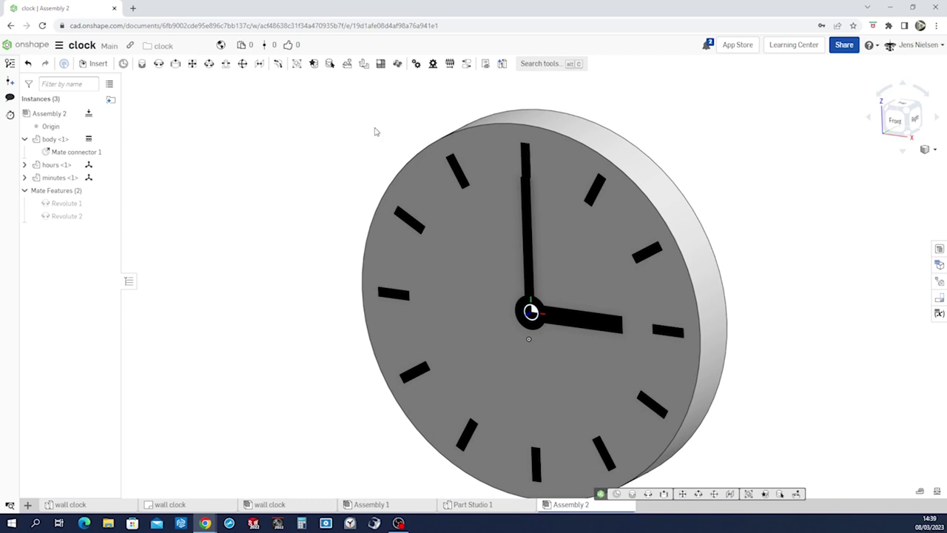
Step: Add Gear 1 relating Revolute 1 and Revolute 2 at a 1/12 ratio
click(416, 64)
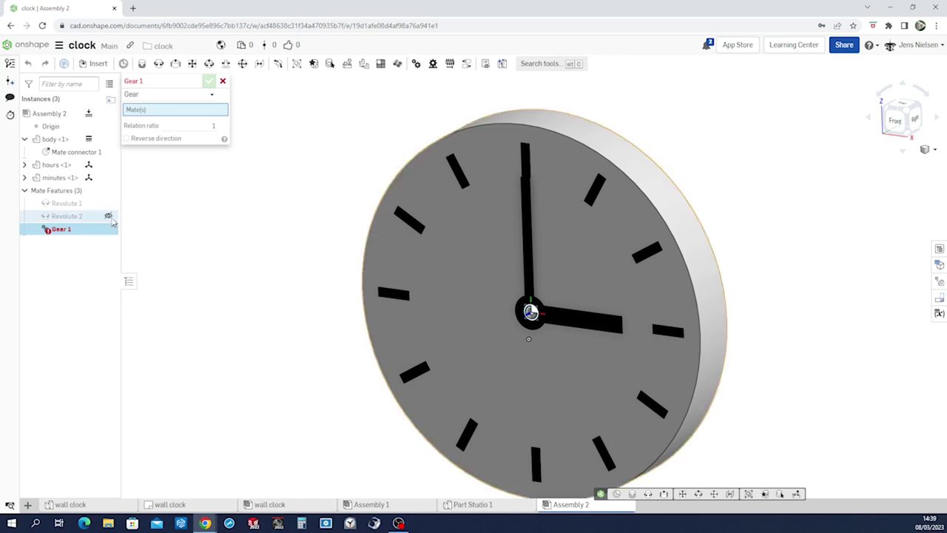
mouse_move(68, 211)
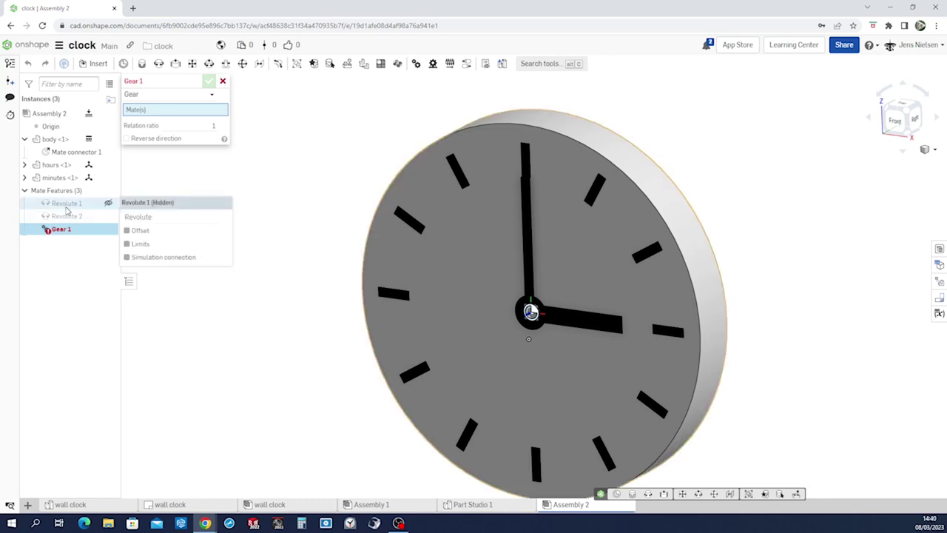
click(66, 207)
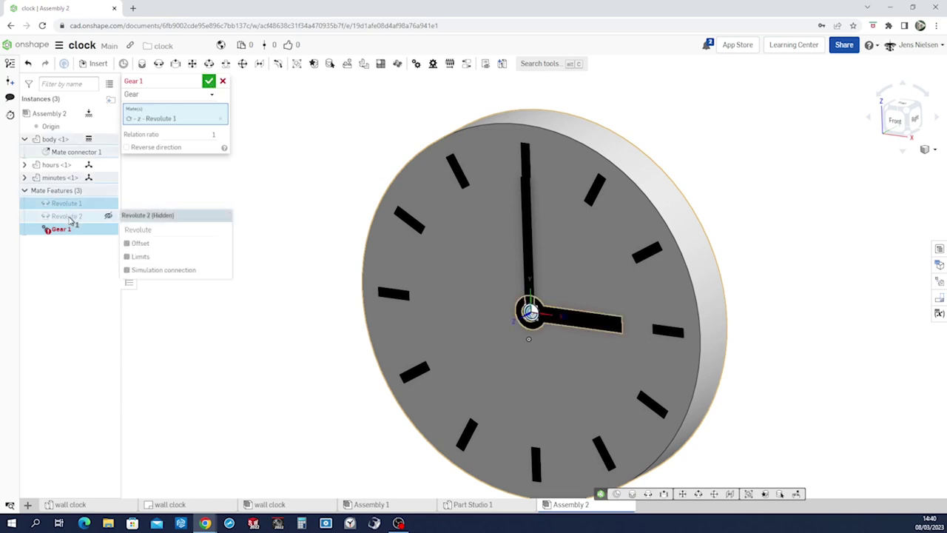
click(68, 216)
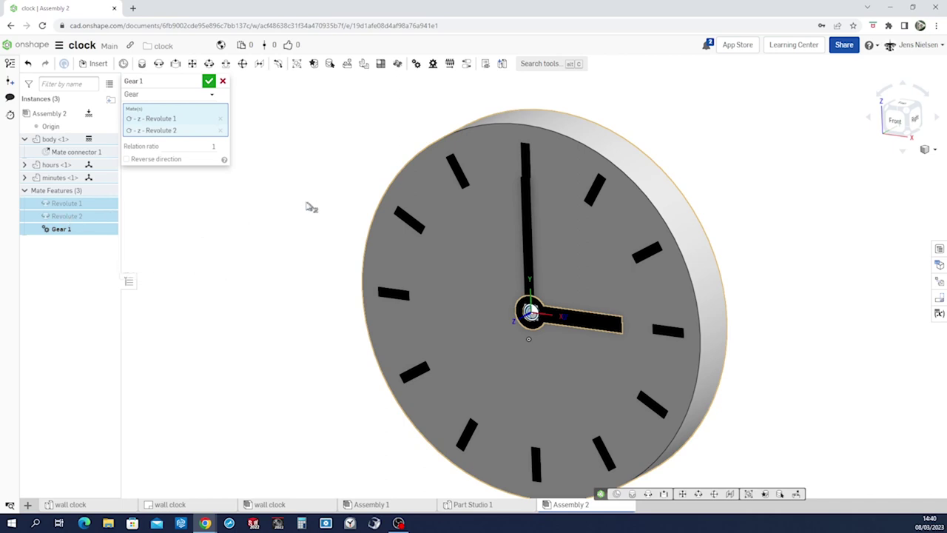
click(214, 146)
click(209, 83)
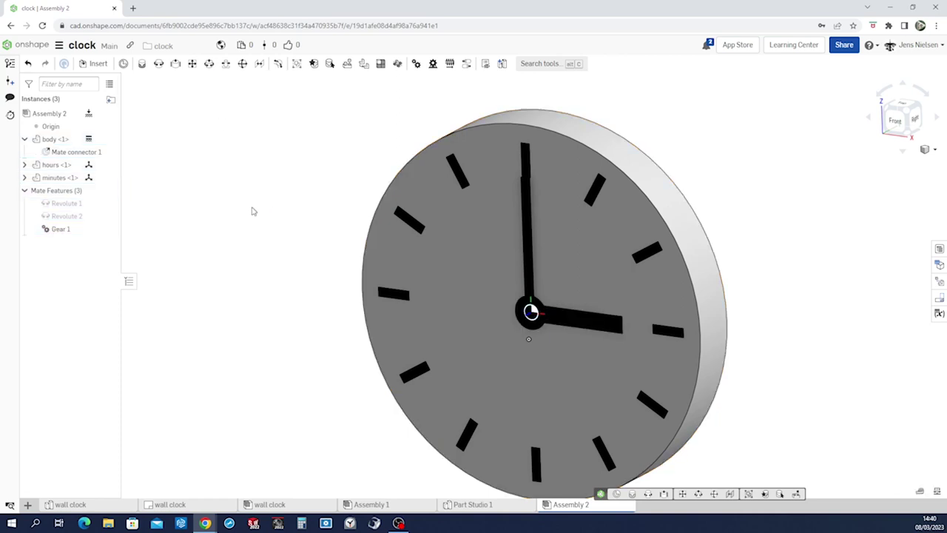
Step: Animate Revolute 1 looping from 0 to 12*360 deg over 1000 steps, and start playback
mouse_move(74, 206)
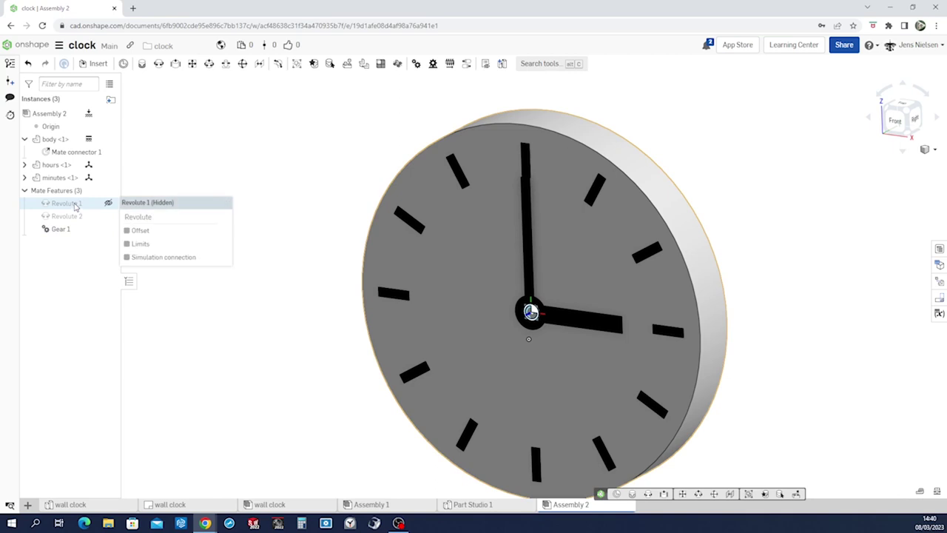
right_click(74, 203)
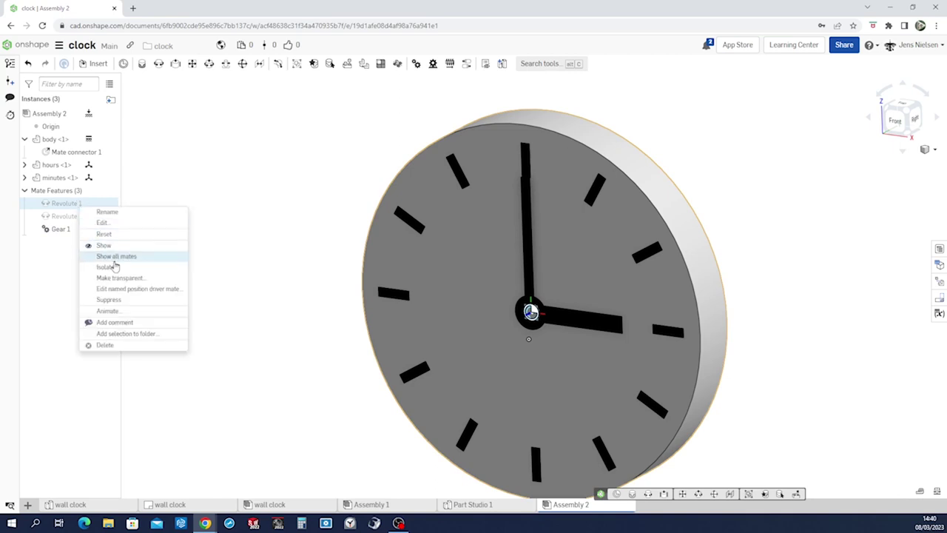
click(114, 313)
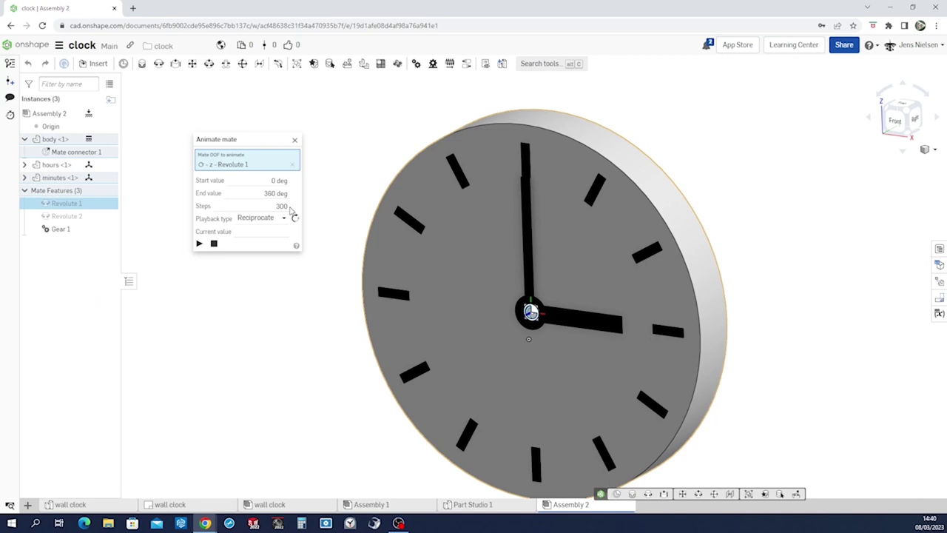
click(285, 218)
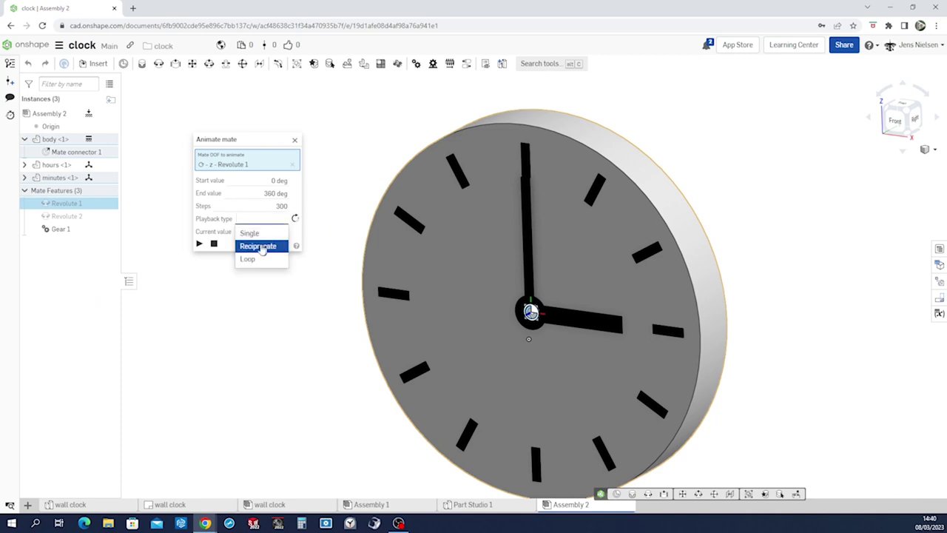
click(253, 258)
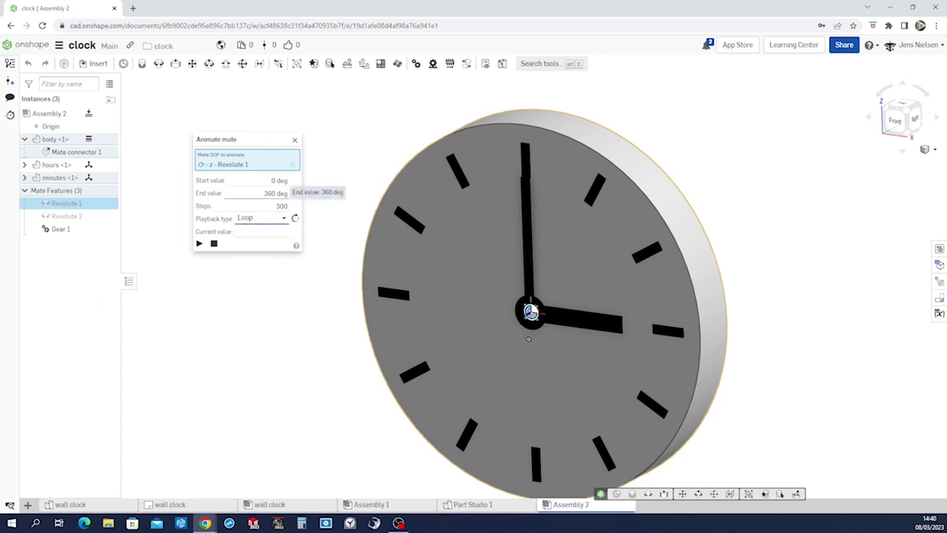
click(278, 193)
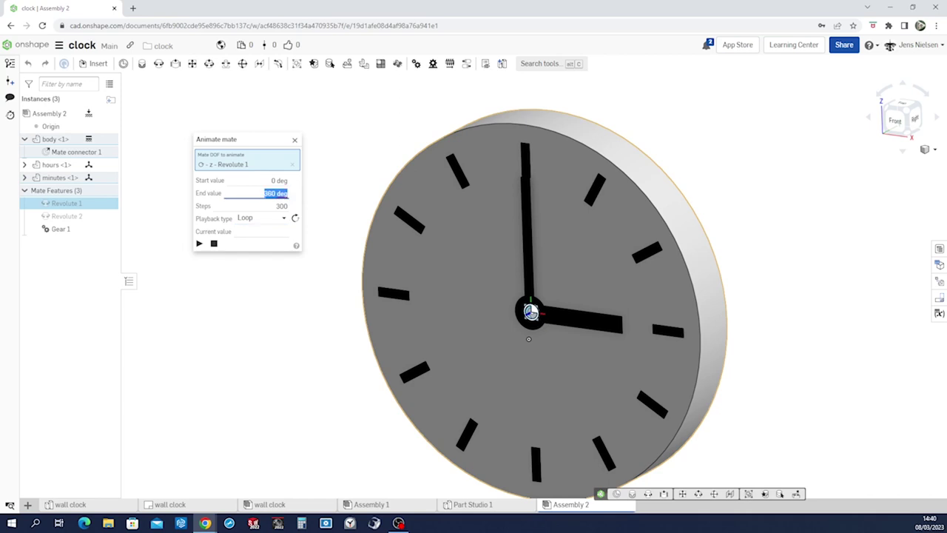
key(Return)
click(282, 208)
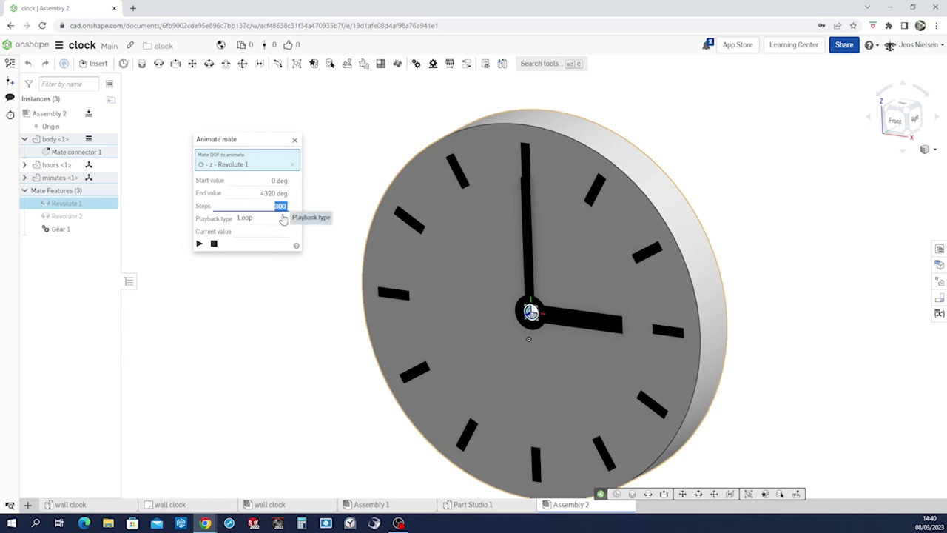
text(1000)
click(199, 243)
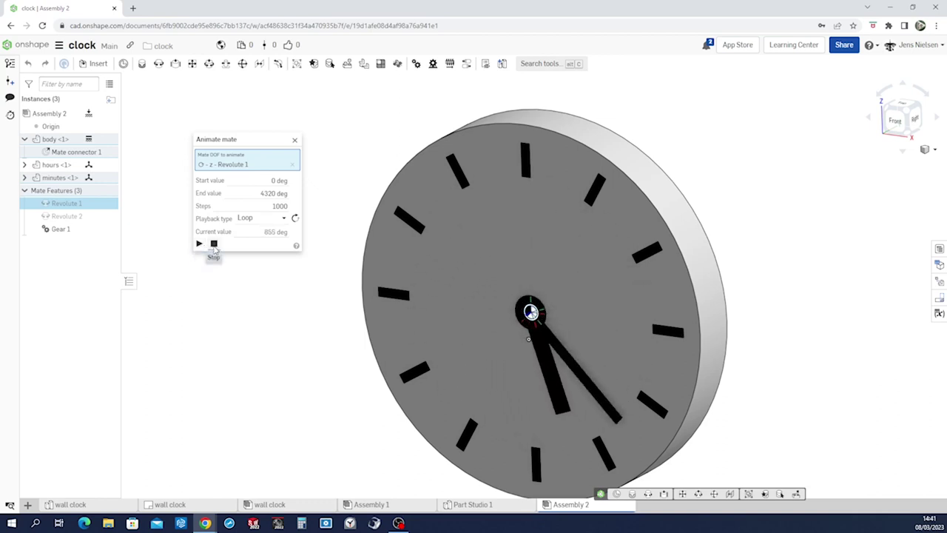
Step: Stop the animation once both hands have turned to about 1305 deg
click(214, 244)
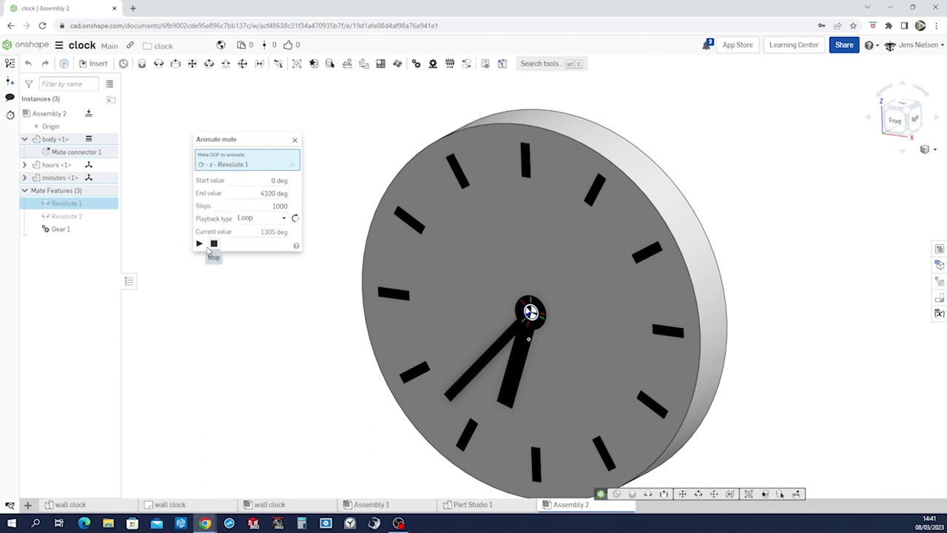